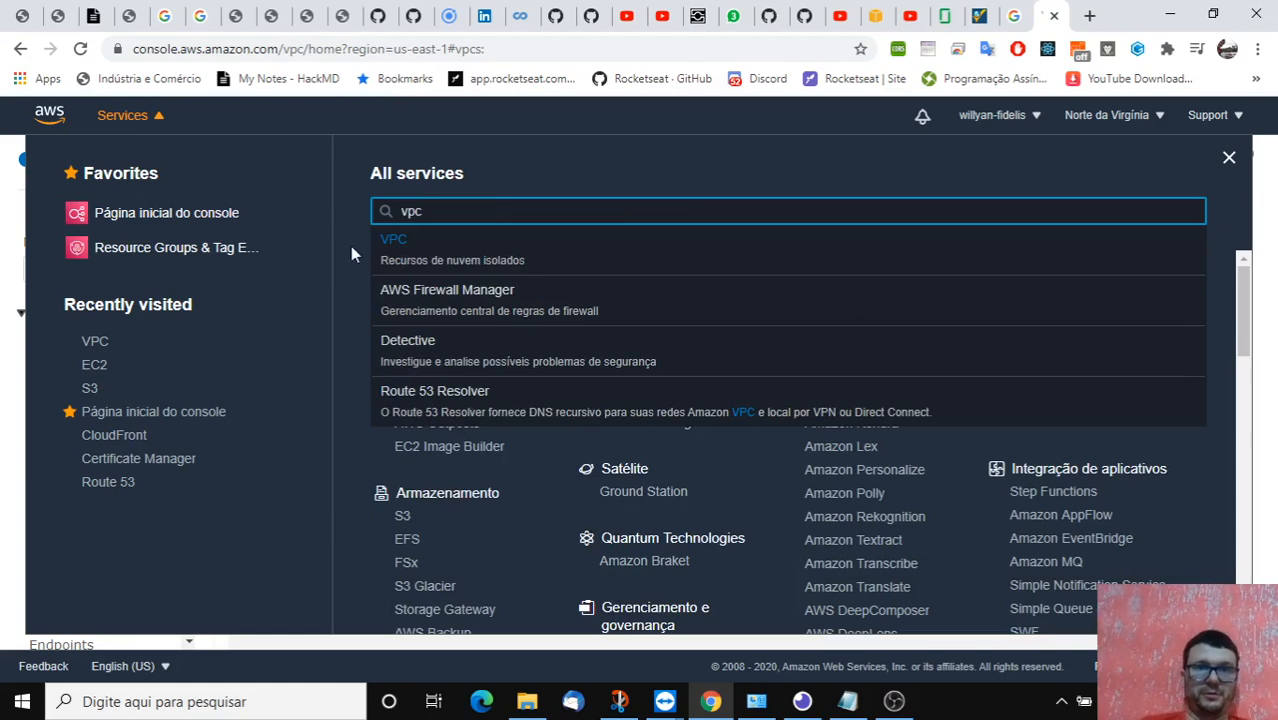
# Step: Open the VPC service and start a new VPC from the VPC list, with the name tag root-vpc
pyautogui.click(401, 244)
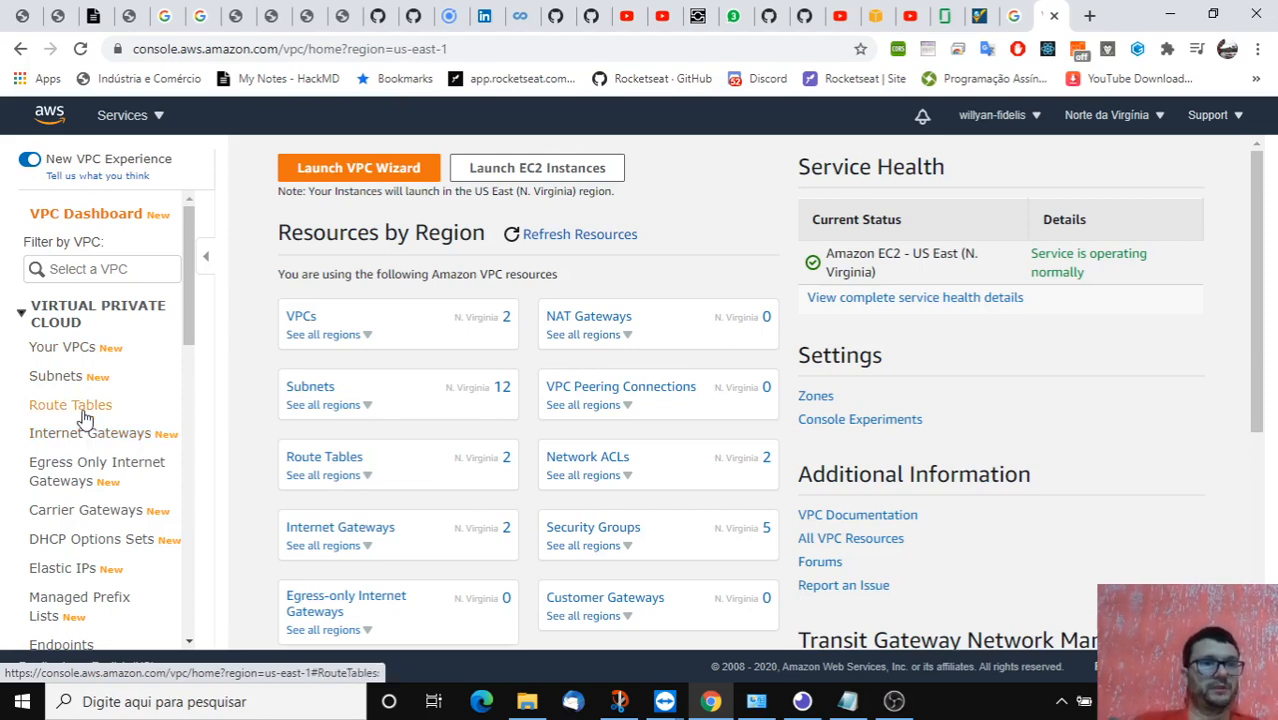
pyautogui.click(72, 356)
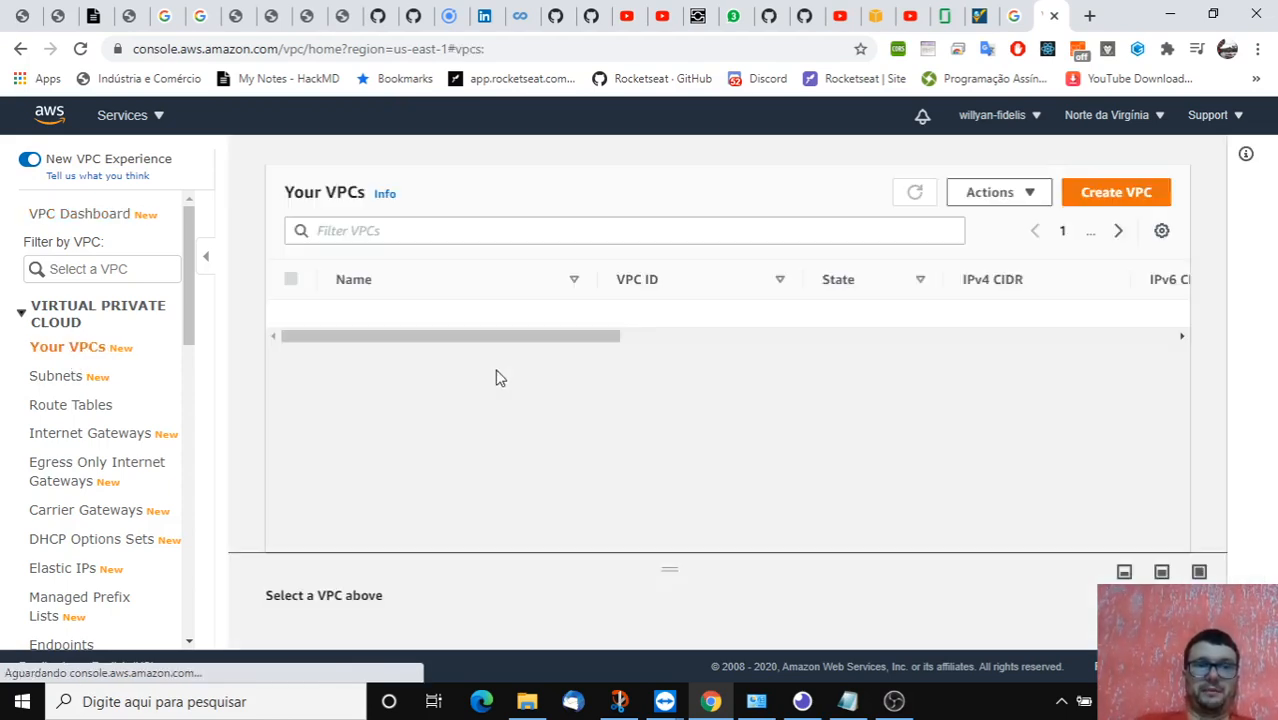
pyautogui.click(1136, 202)
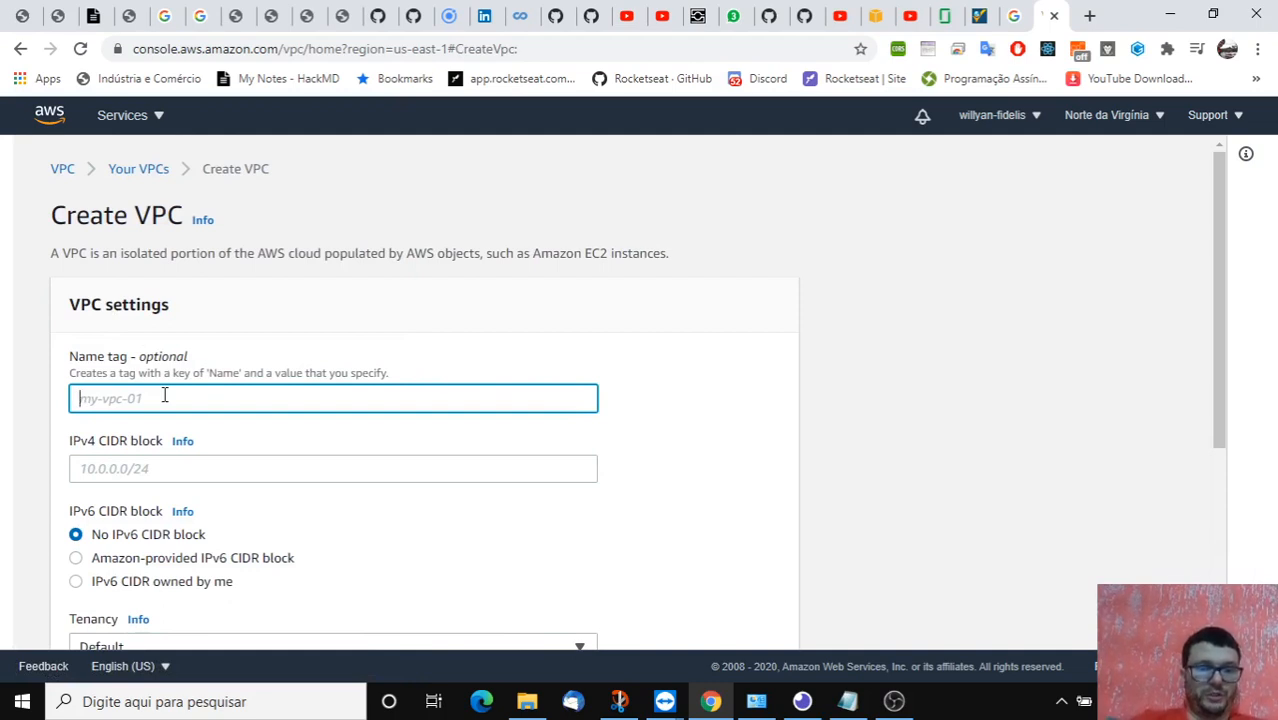
pyautogui.write('root-')
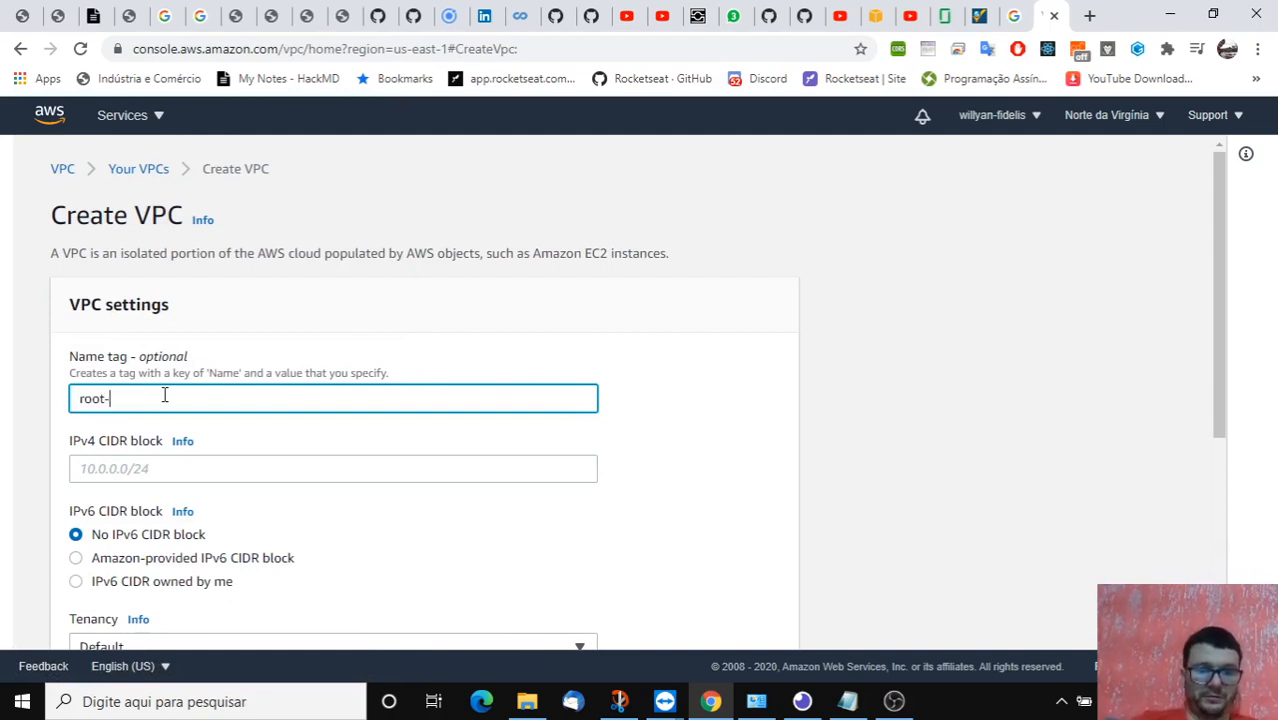
pyautogui.write('vpc')
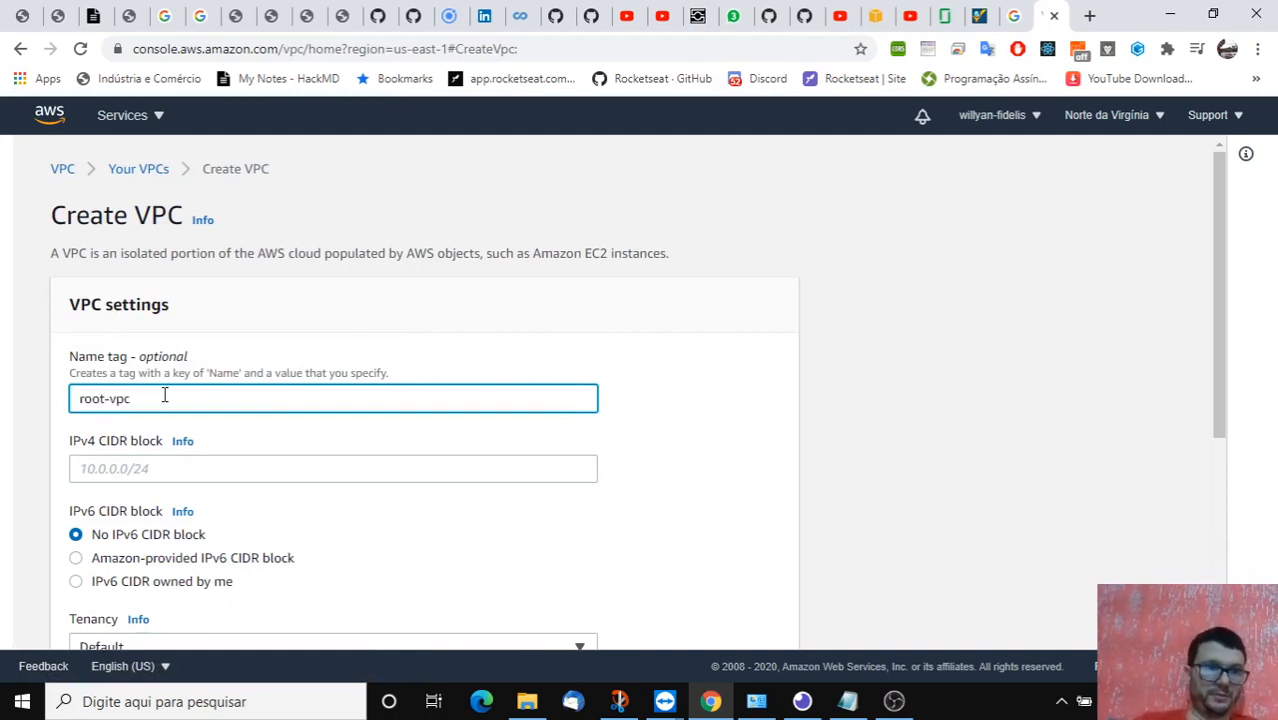
# Step: Read the help for the IPv4 CIDR block field, checking the example range and the permitted netmask sizes
pyautogui.click(233, 471)
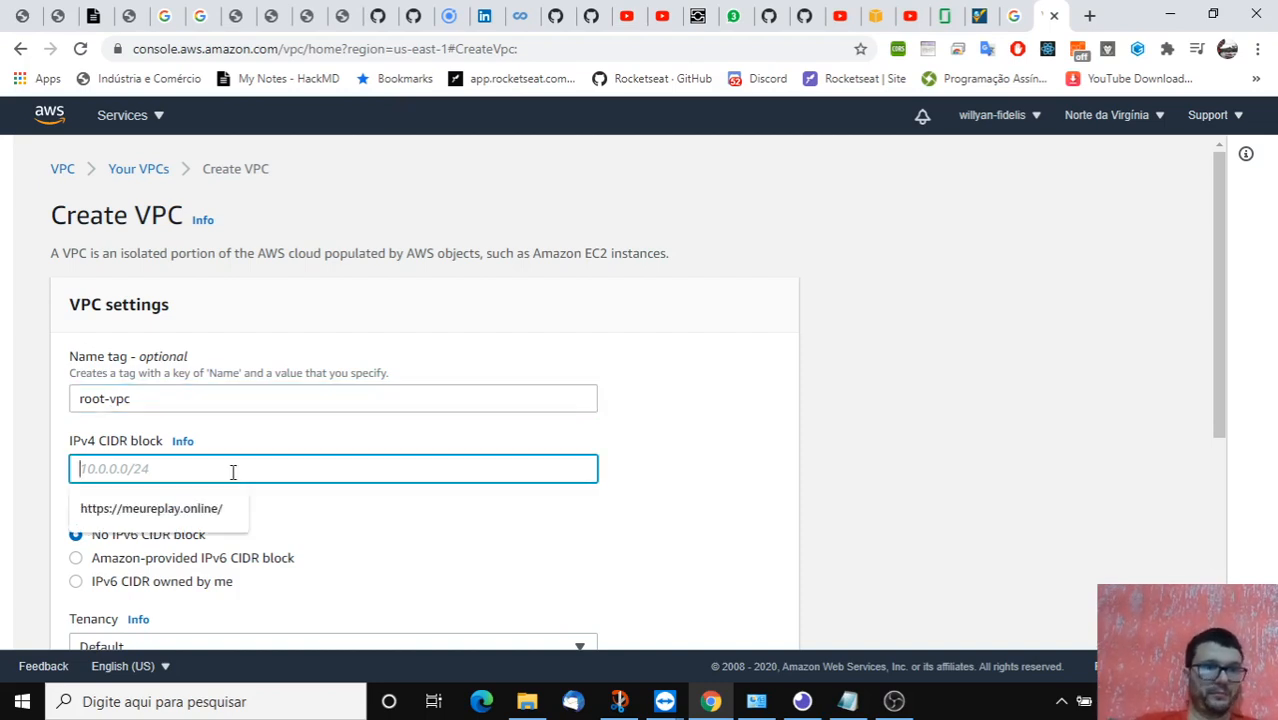
pyautogui.click(183, 442)
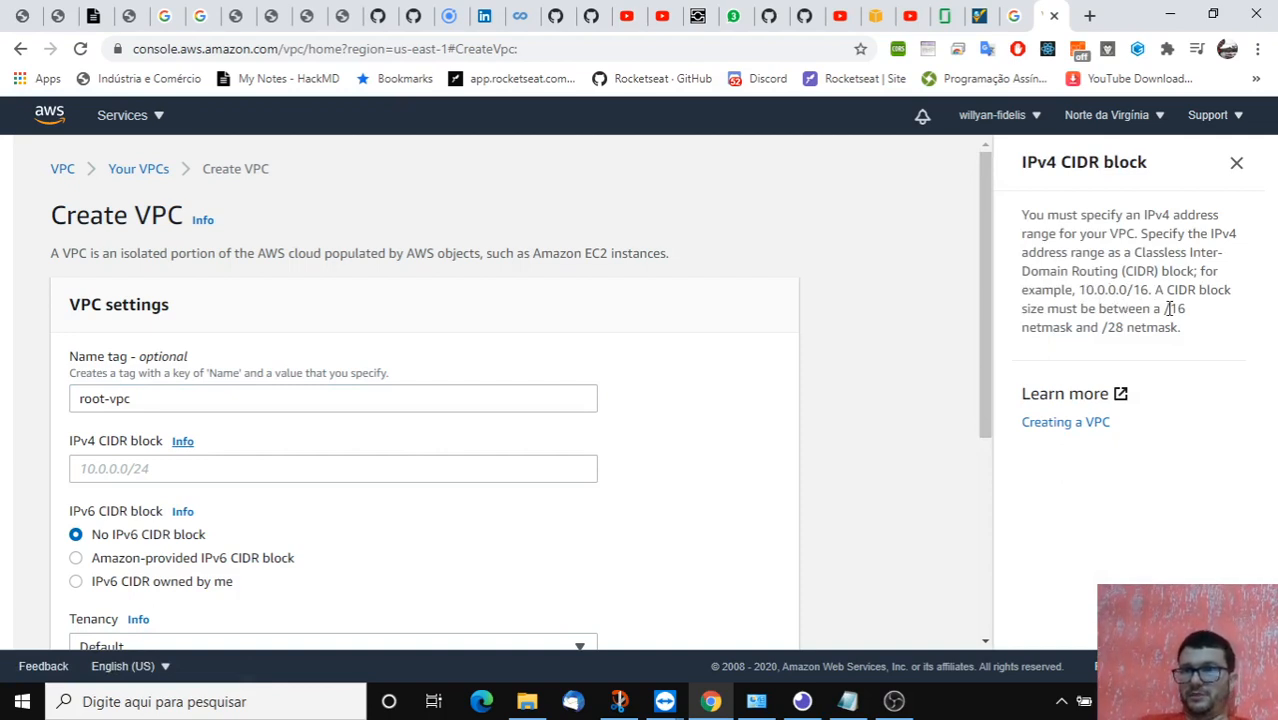
pyautogui.moveTo(1168, 309); pyautogui.dragTo(1173, 327)
pyautogui.click(1149, 305)
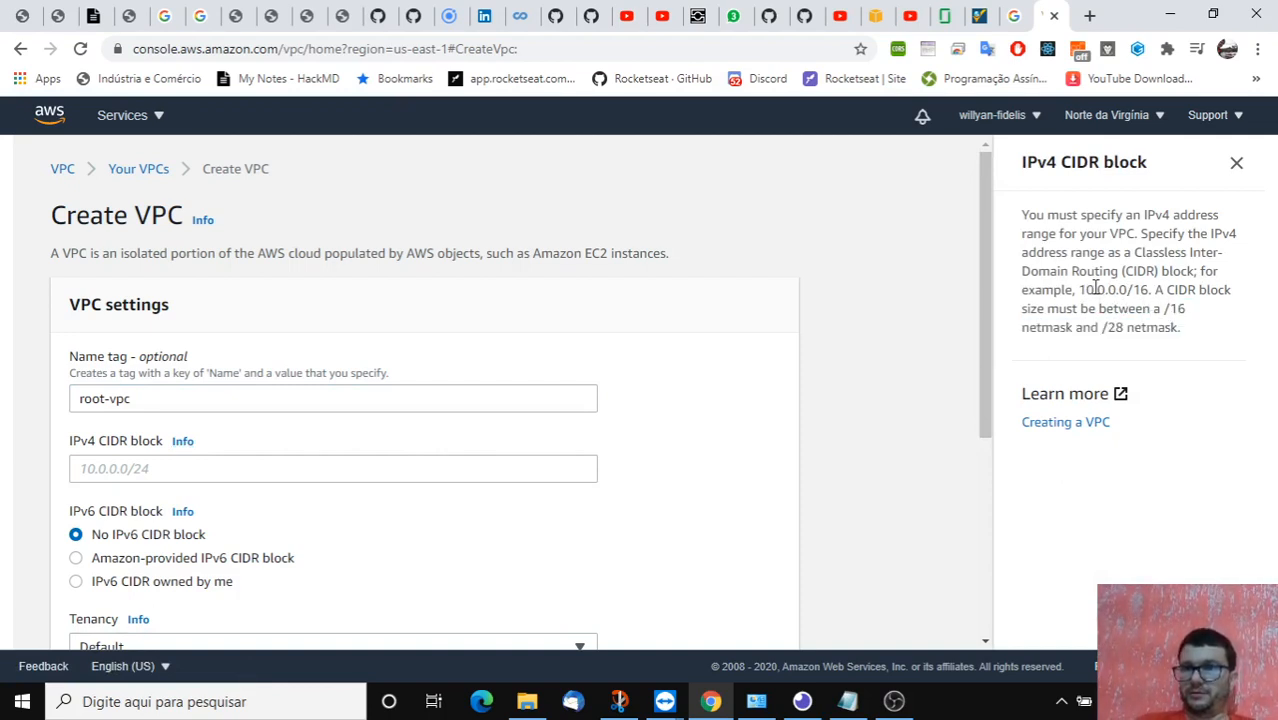
pyautogui.moveTo(1079, 290); pyautogui.dragTo(1150, 290)
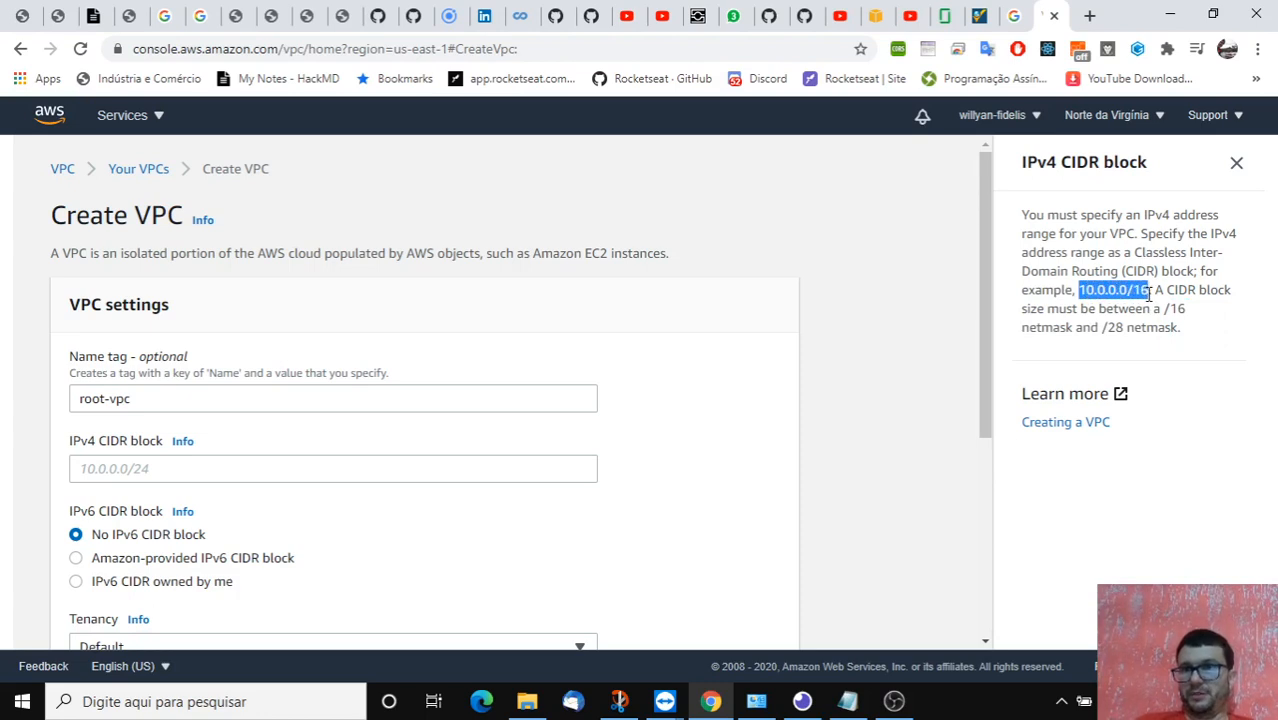
pyautogui.click(1204, 328)
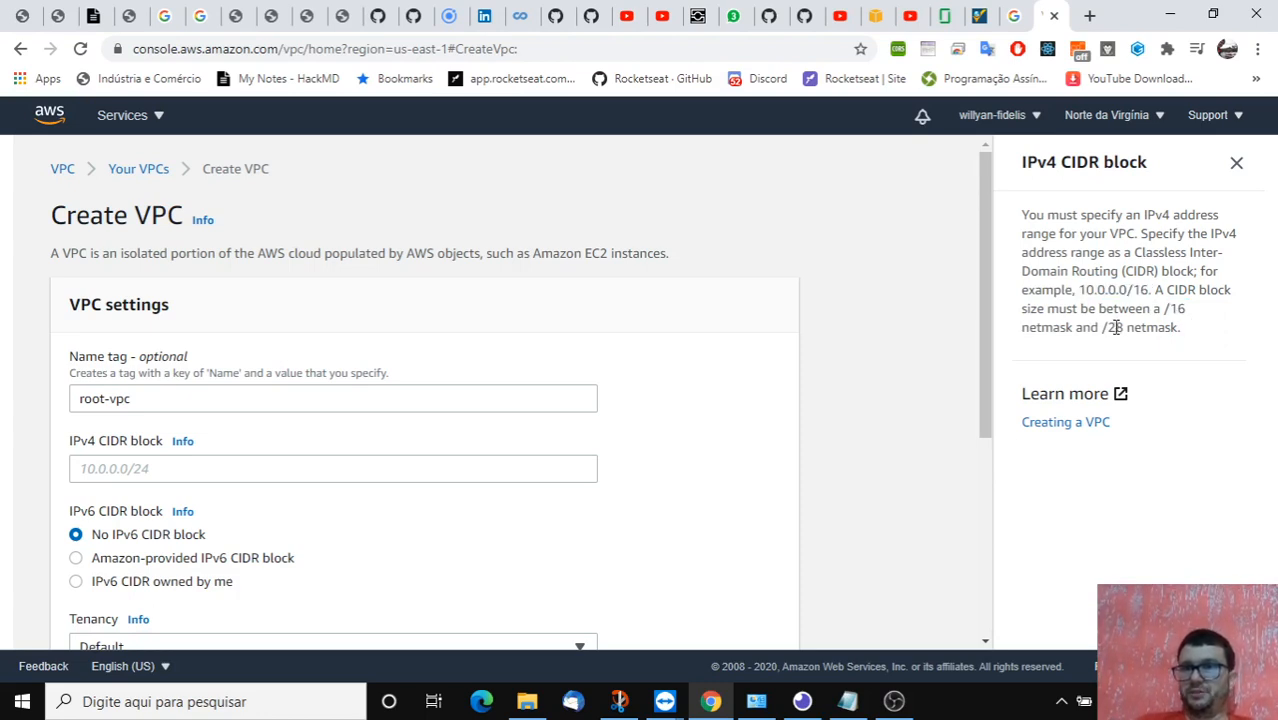
pyautogui.click(1236, 162)
# Step: Set the new VPC's IPv4 CIDR block to 10.0.0.0/16
pyautogui.click(248, 467)
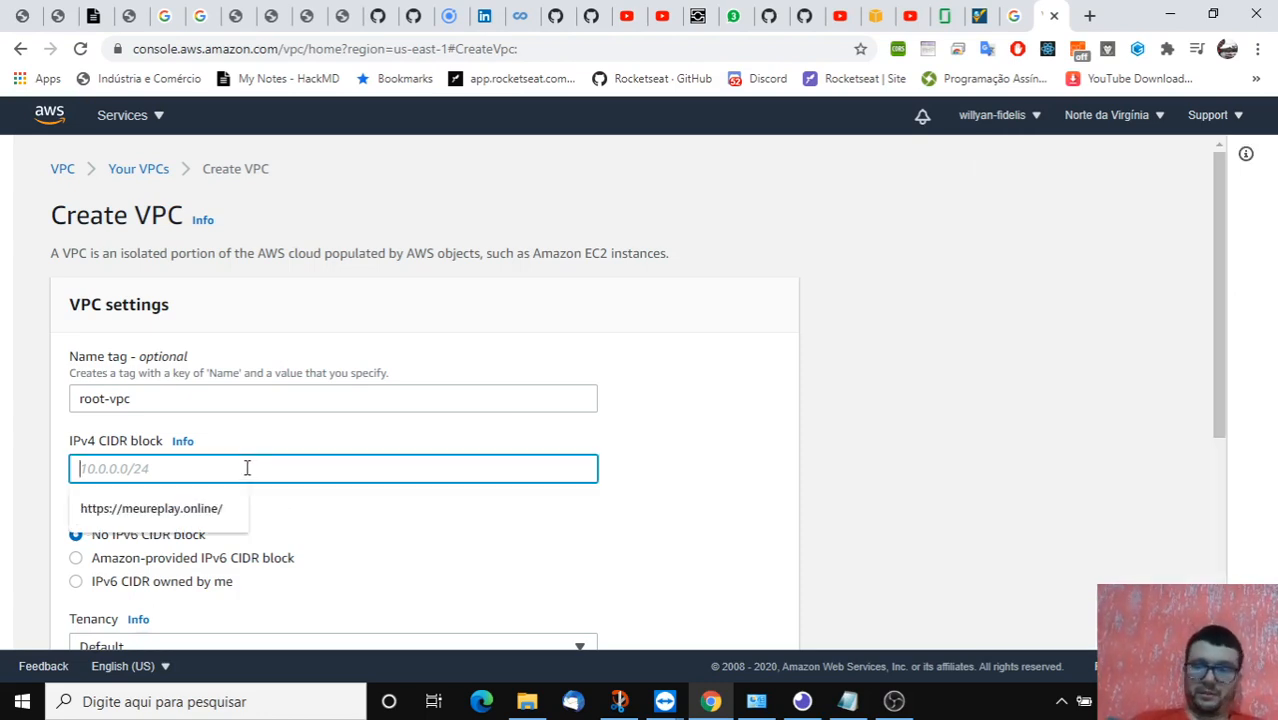
pyautogui.write('10.0')
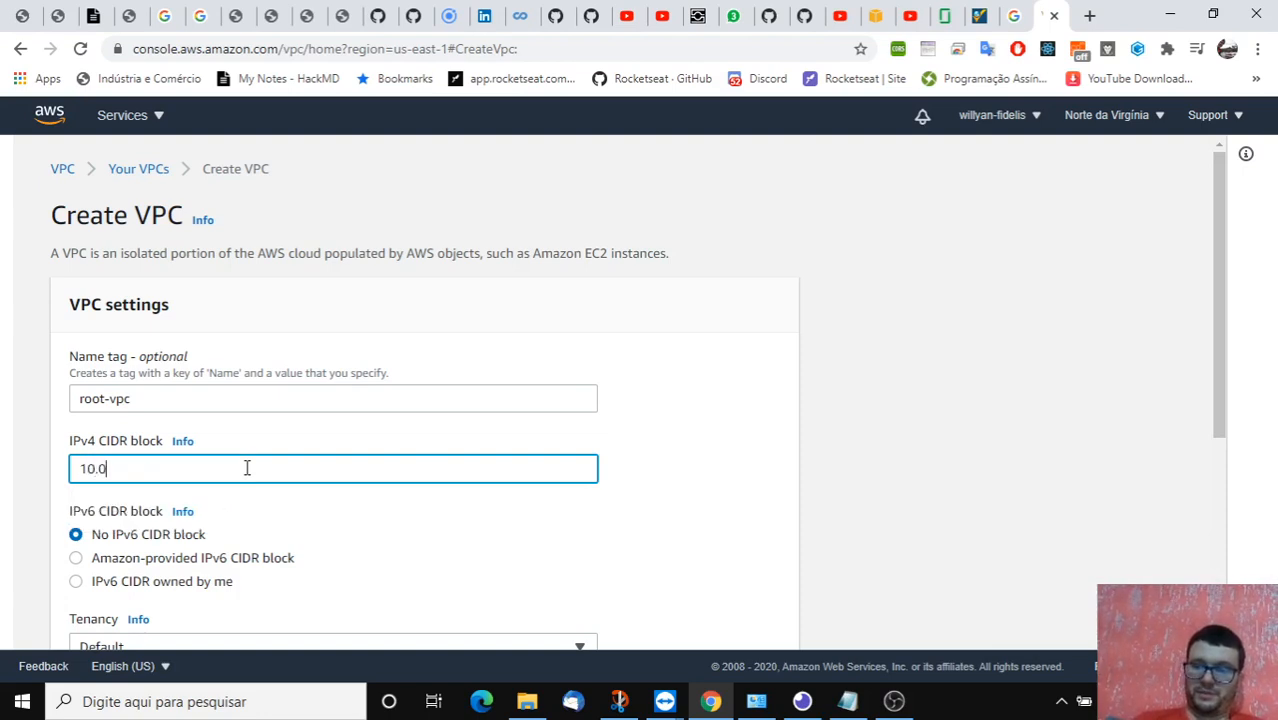
pyautogui.write('.0.0')
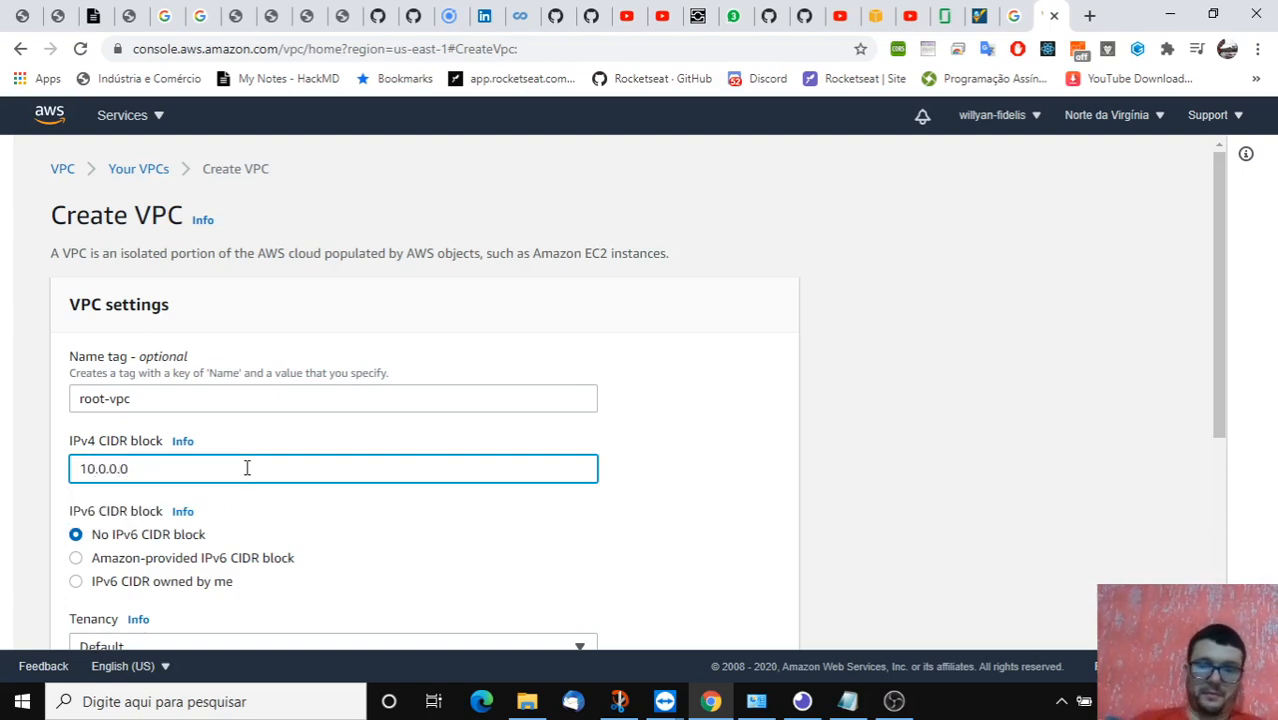
pyautogui.write('/16')
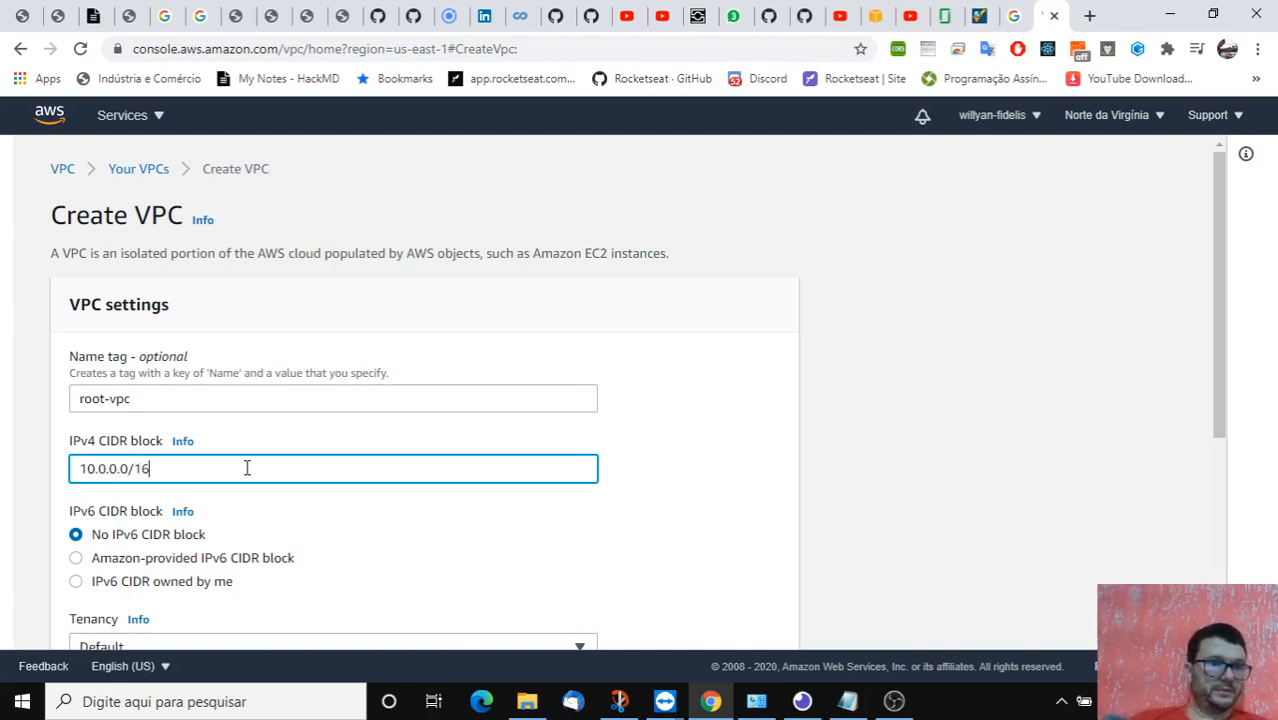
pyautogui.click(664, 391)
# Step: Review the remaining settings and create the VPC with no IPv6 CIDR block and Default tenancy
pyautogui.scroll(-1, 666, 393)
pyautogui.scroll(-1, 666, 393)
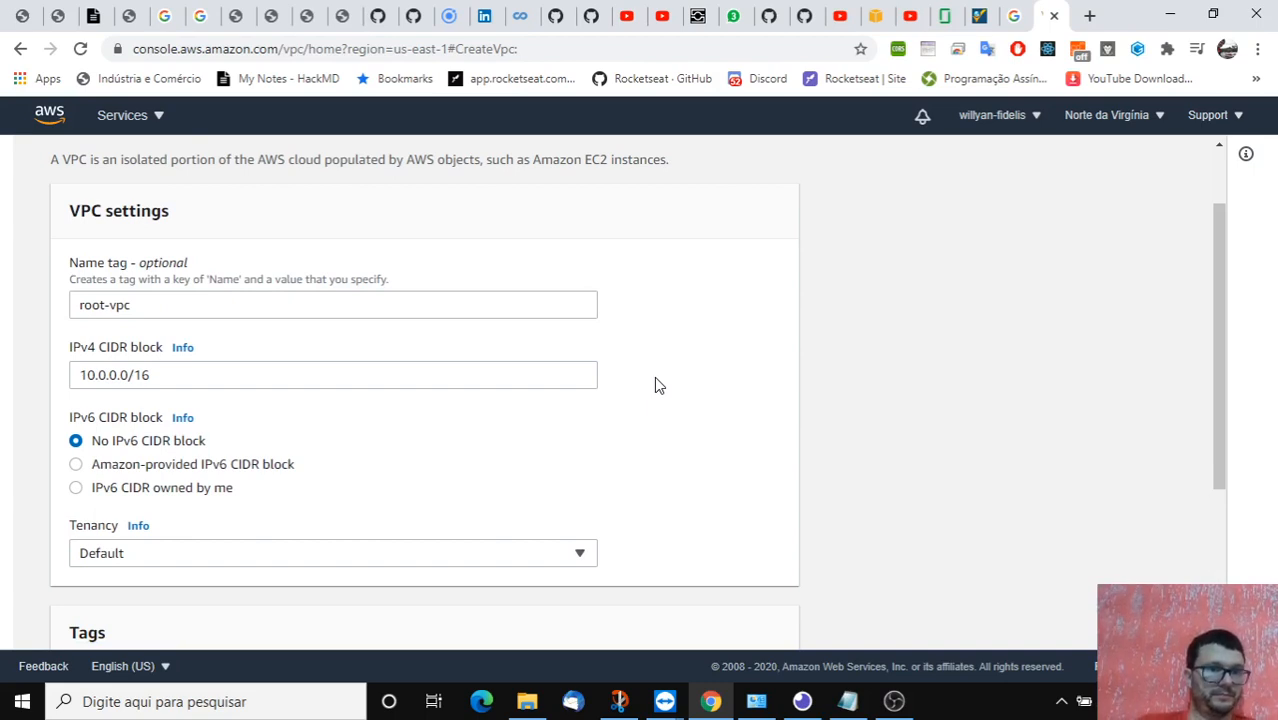
pyautogui.scroll(-2, 655, 385)
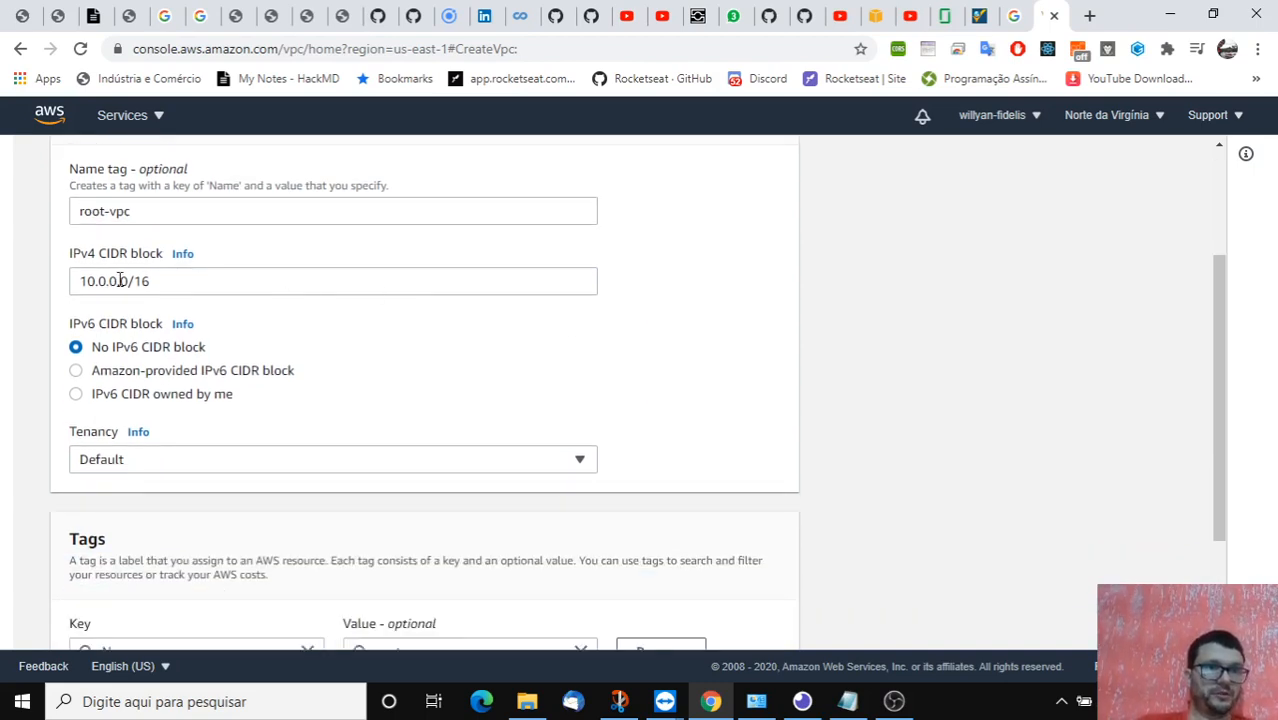
pyautogui.moveTo(127, 281); pyautogui.dragTo(78, 281)
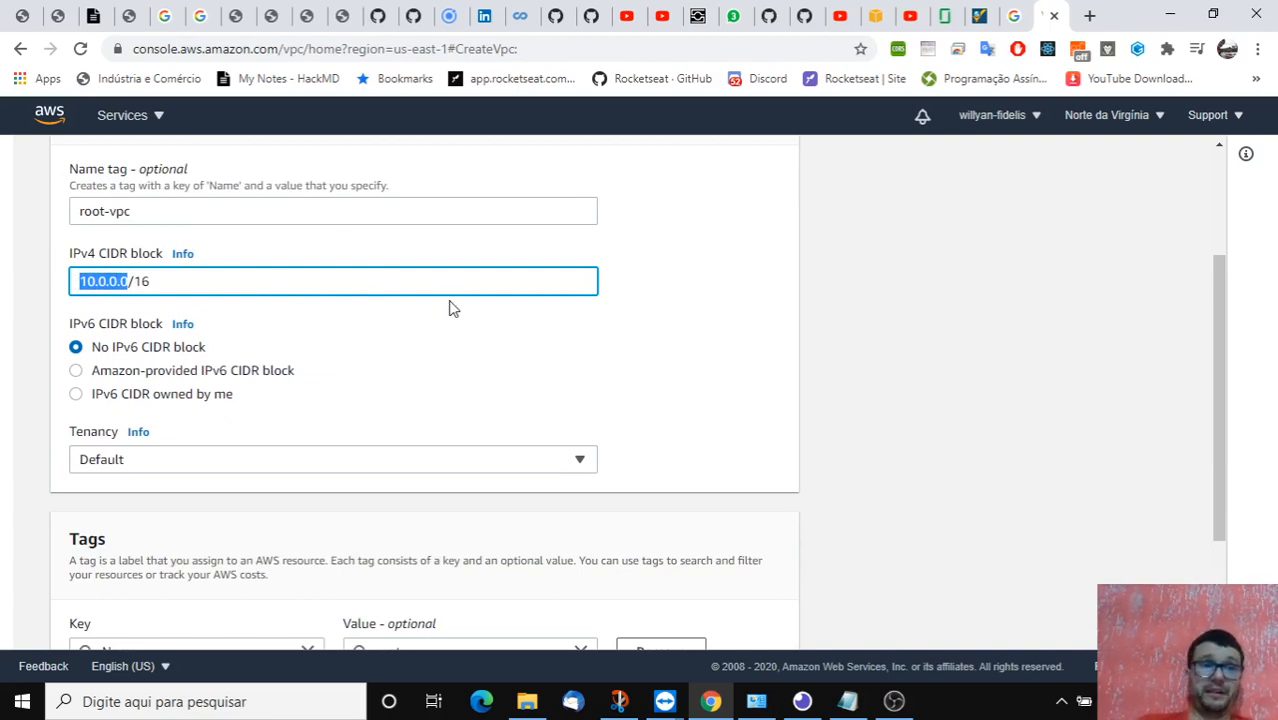
pyautogui.scroll(-2, 465, 291)
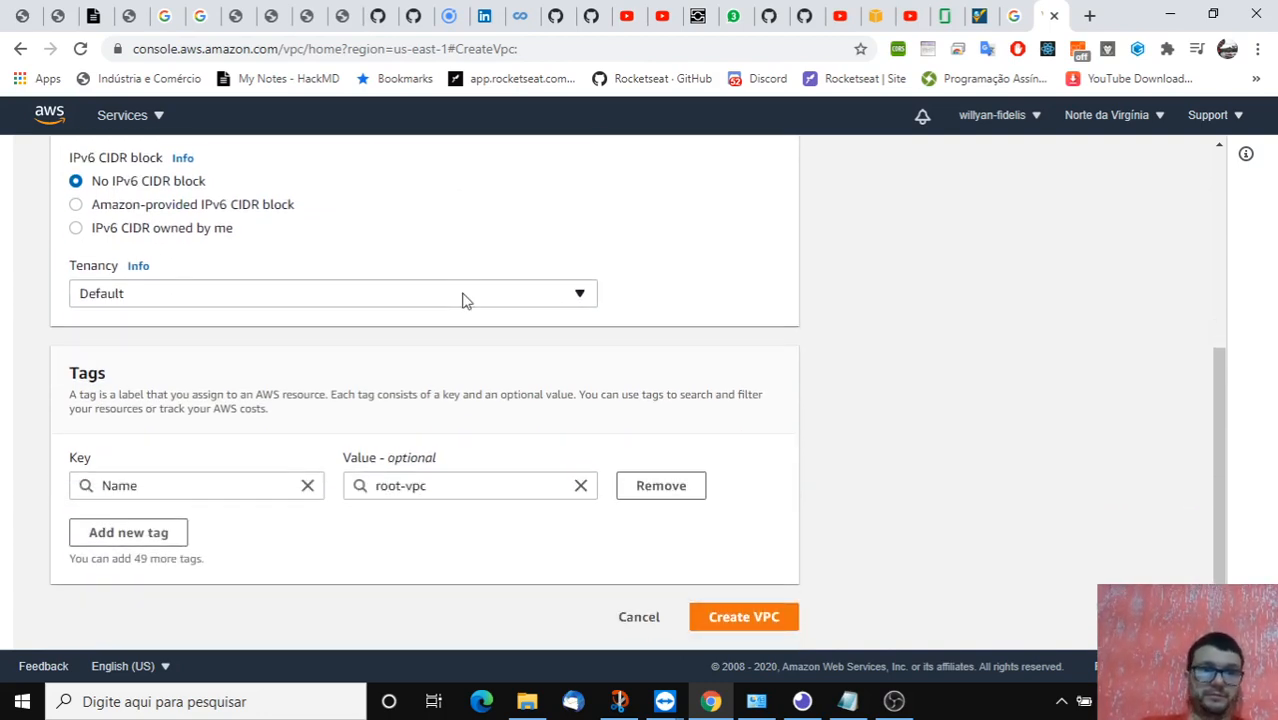
pyautogui.scroll(1, 696, 371)
pyautogui.scroll(-1, 696, 374)
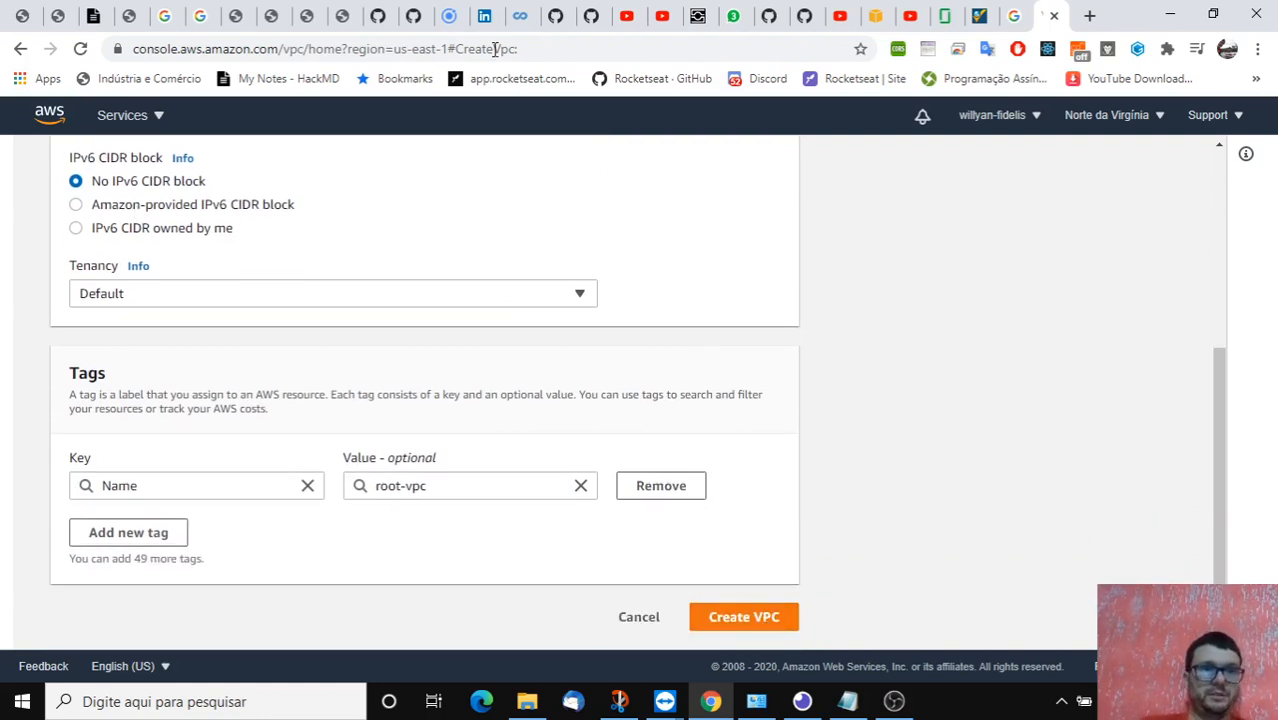
pyautogui.click(787, 618)
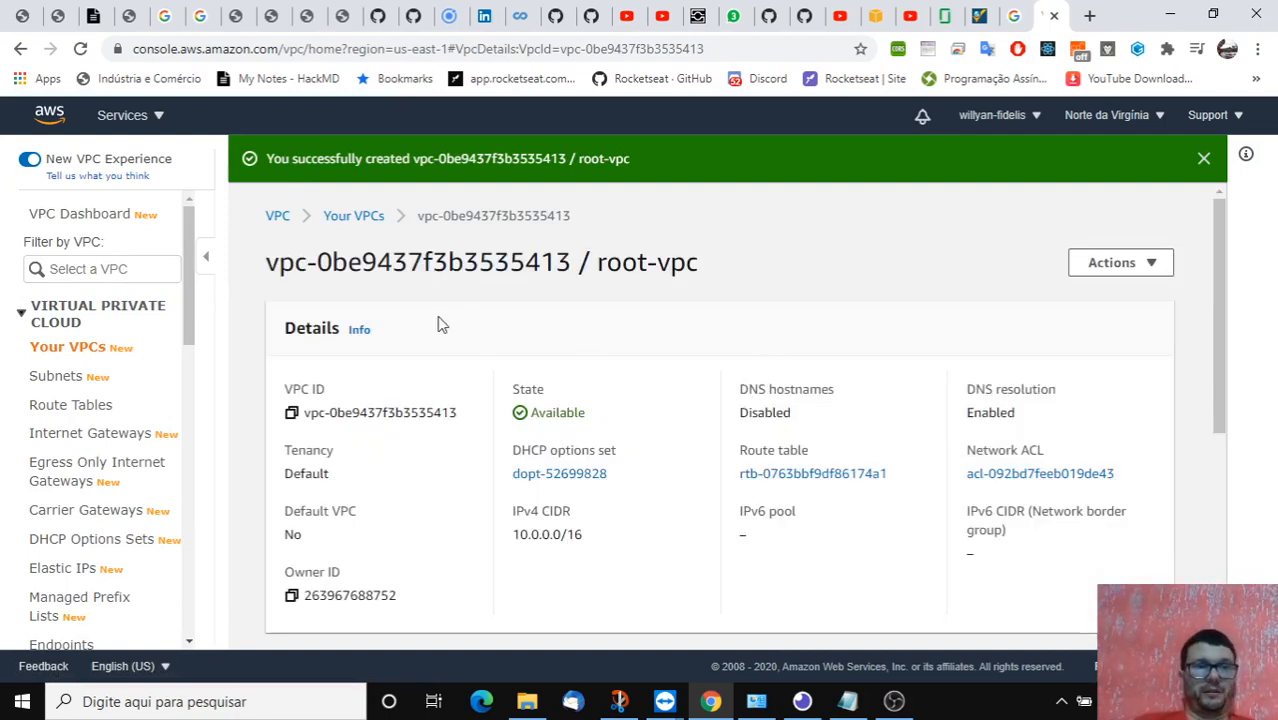
# Step: Start creating a subnet from the Subnets list and assign it to the root-vpc VPC
pyautogui.click(58, 378)
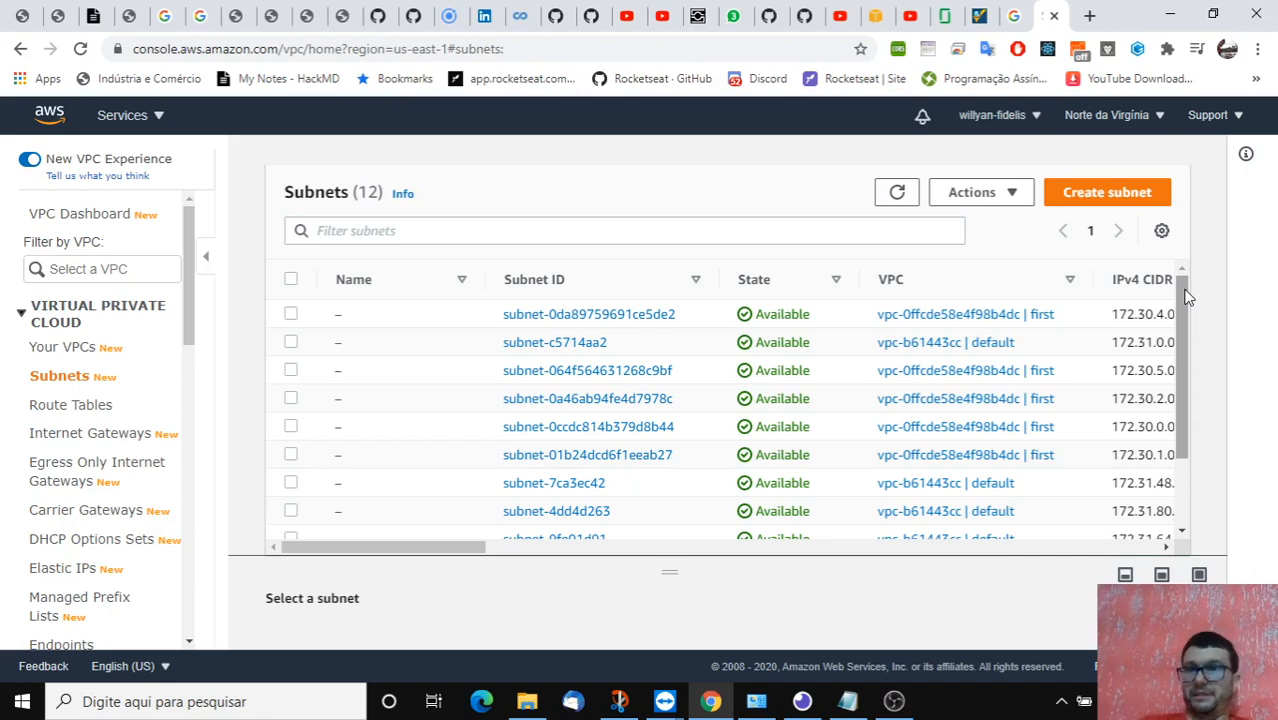
pyautogui.moveTo(1187, 297); pyautogui.dragTo(1155, 247)
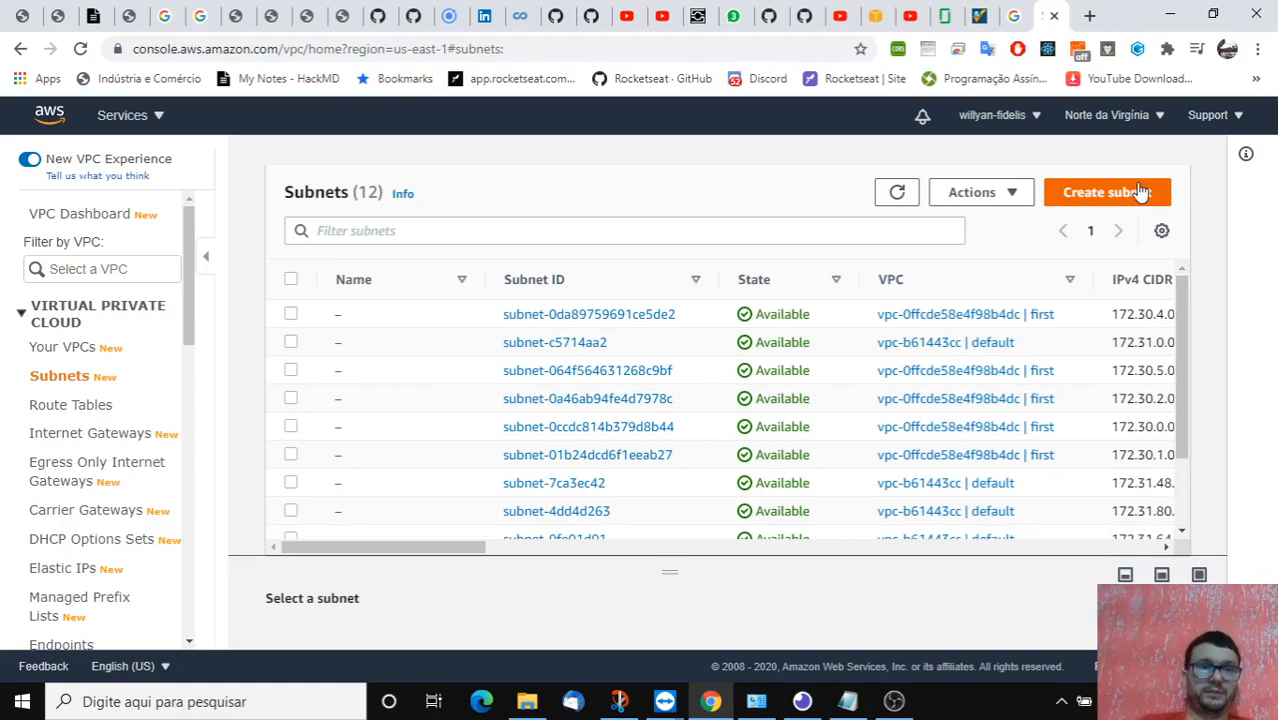
pyautogui.click(1140, 192)
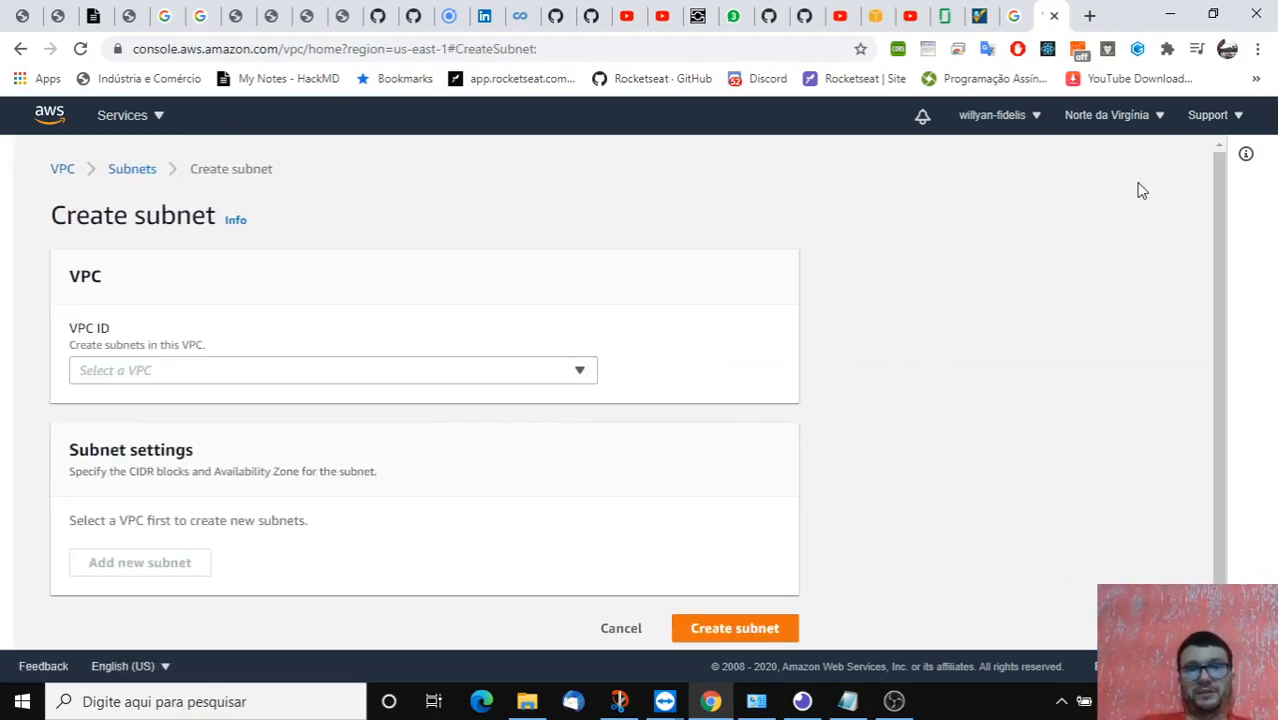
pyautogui.click(219, 373)
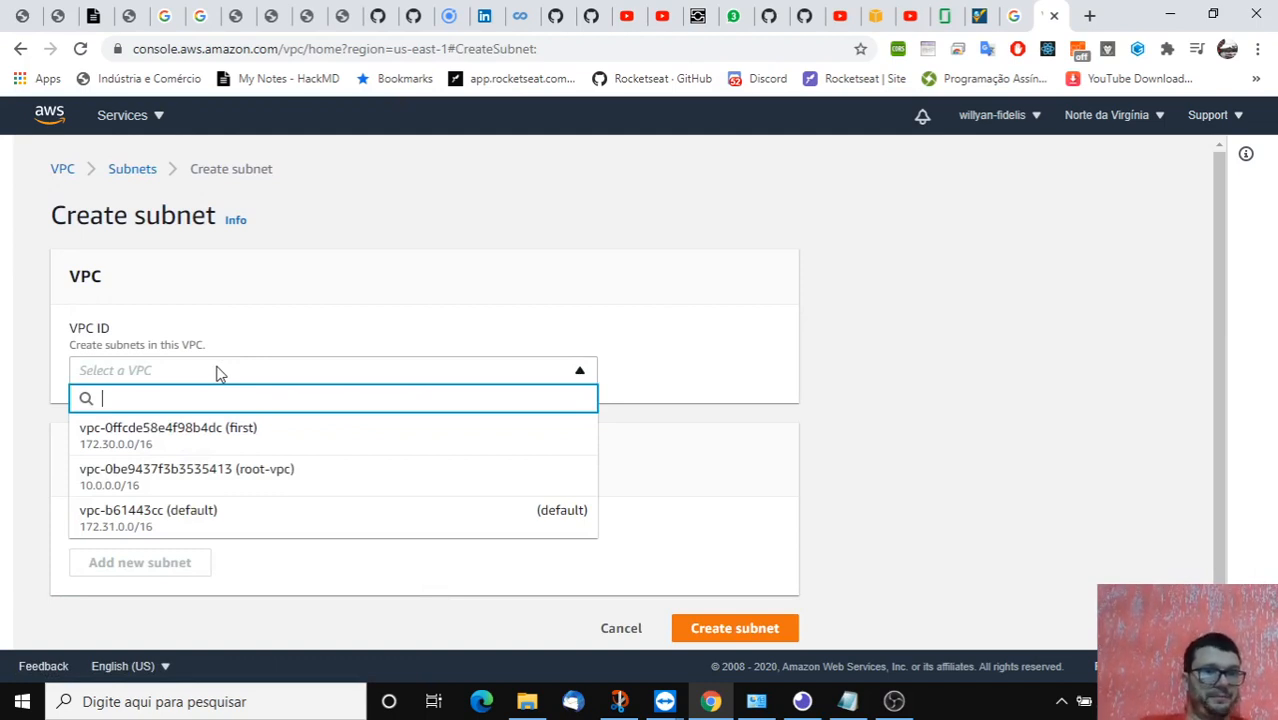
pyautogui.click(293, 483)
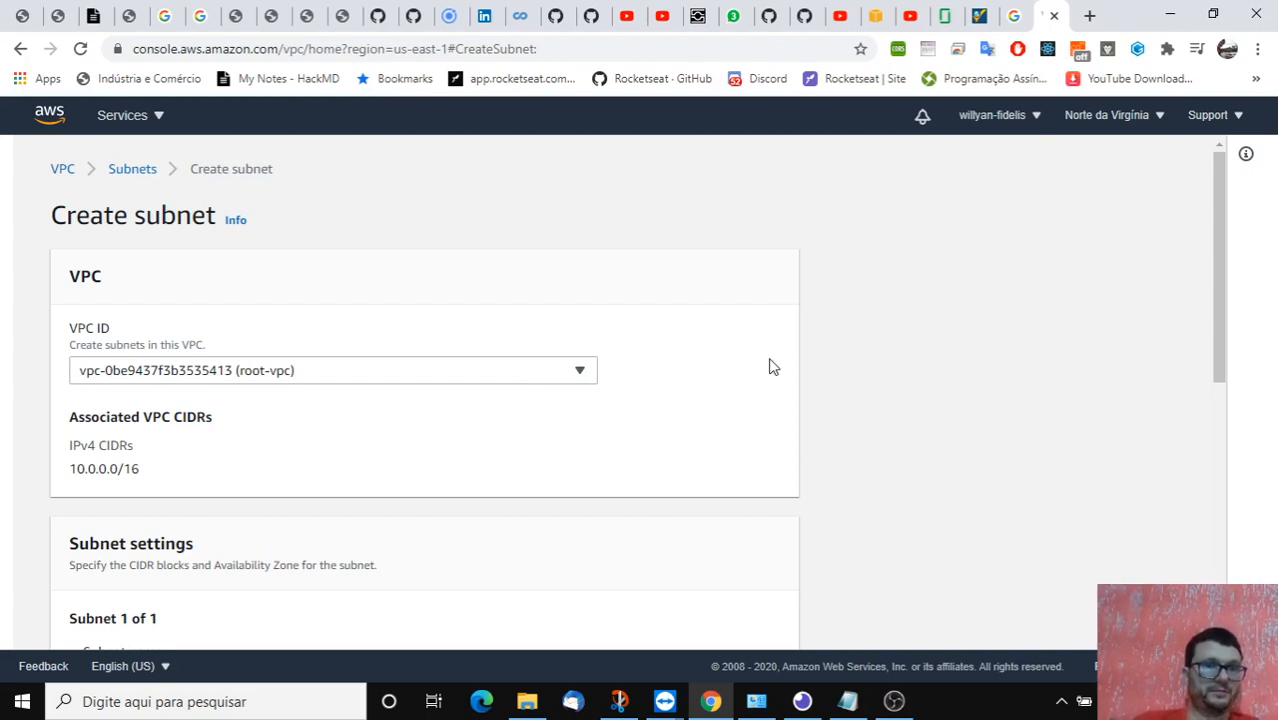
# Step: Name the first subnet root-sub-public in its subnet settings
pyautogui.scroll(-2, 770, 367)
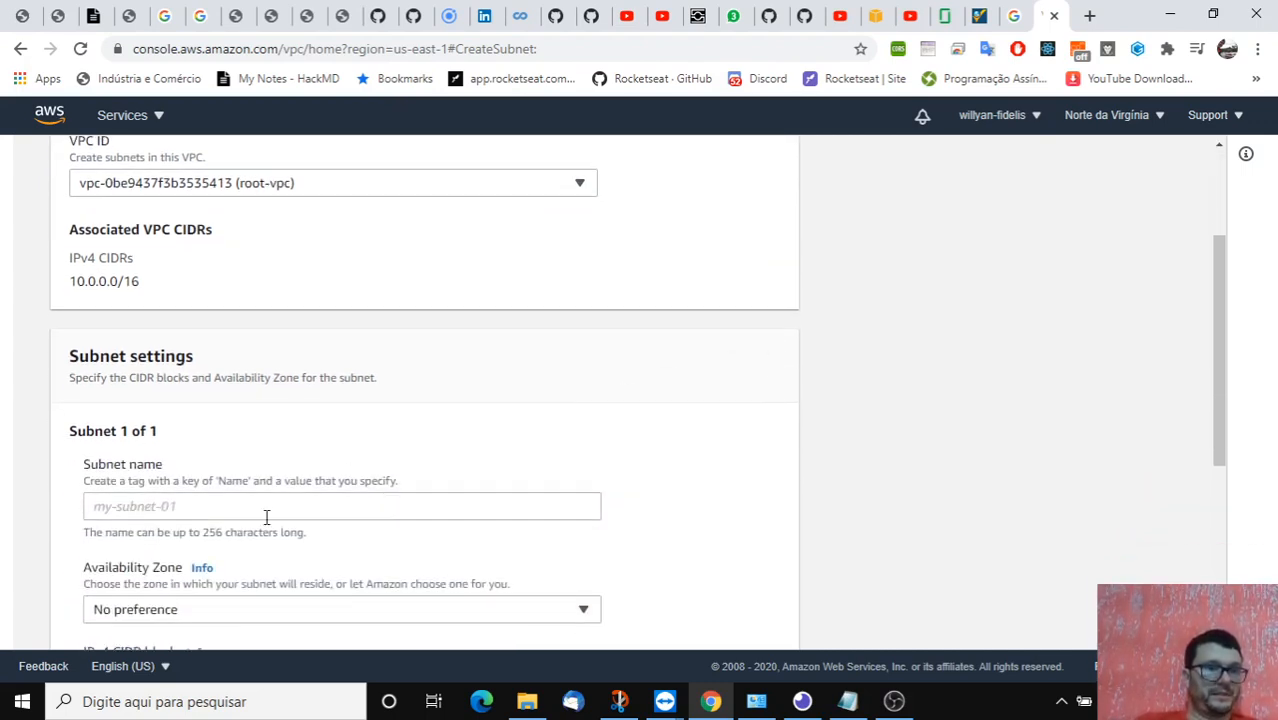
pyautogui.click(266, 516)
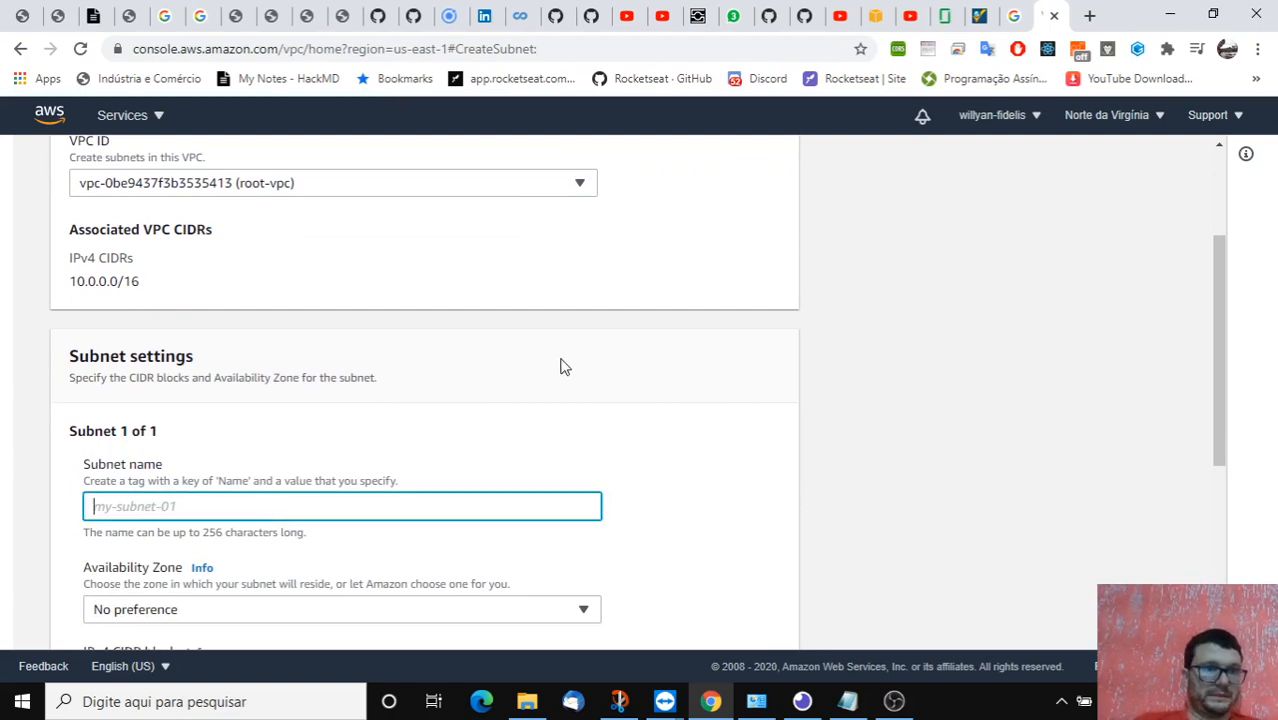
pyautogui.scroll(-1, 562, 362)
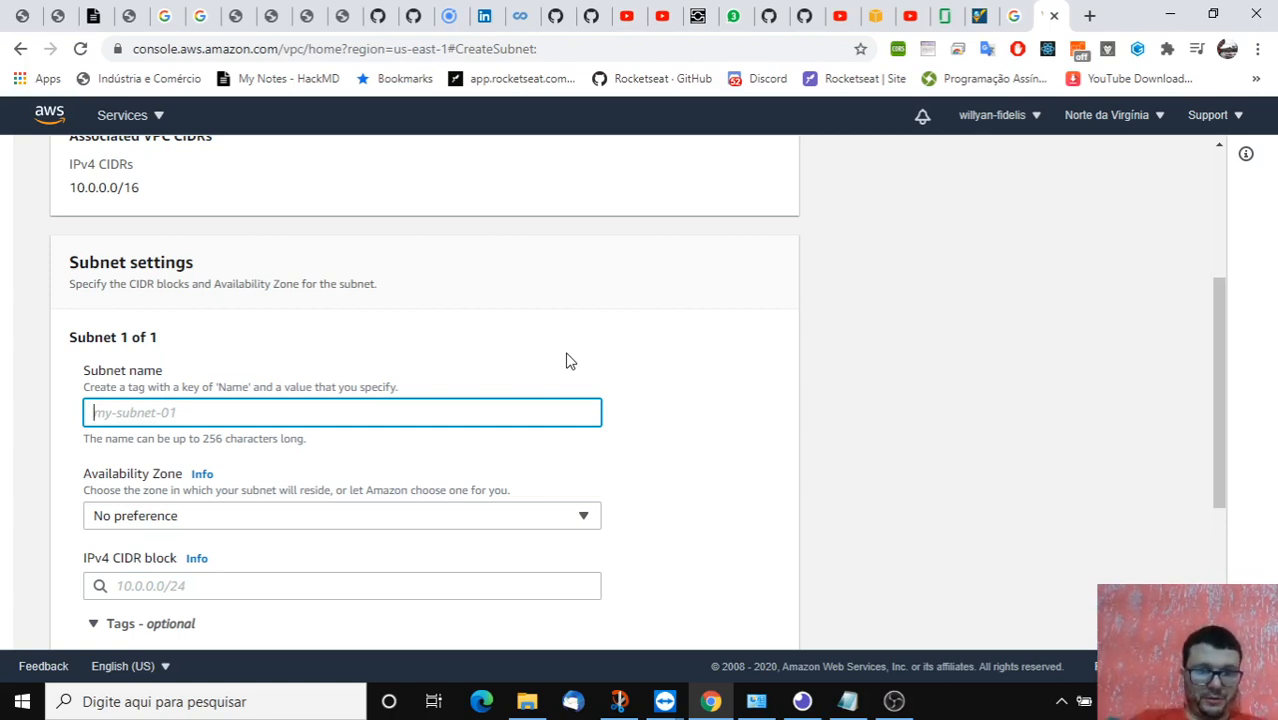
pyautogui.write('root-')
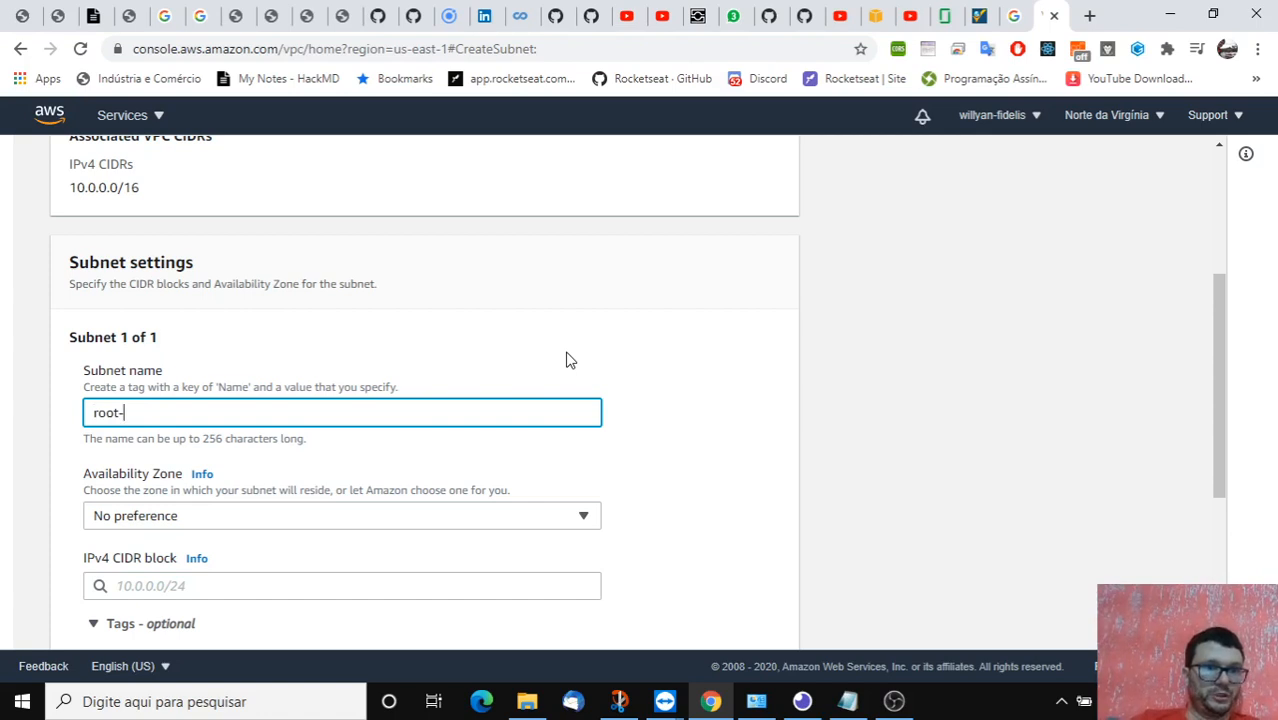
pyautogui.write('sub-')
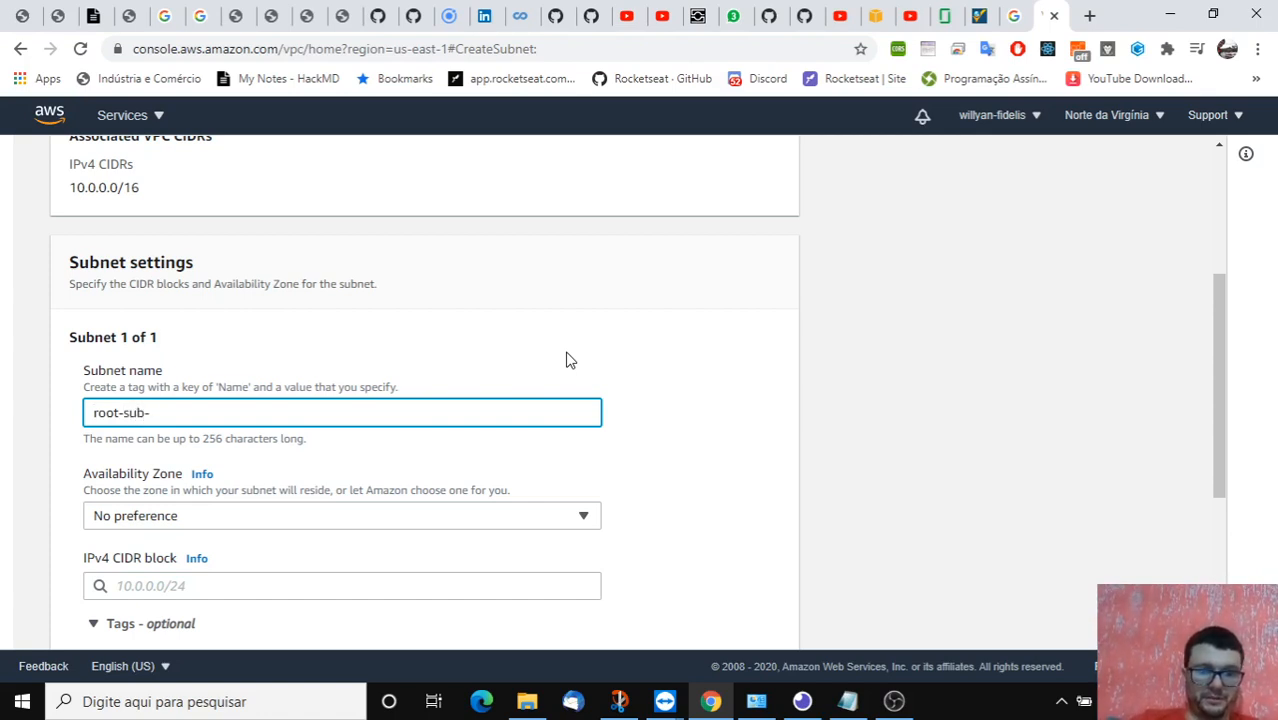
pyautogui.write('public')
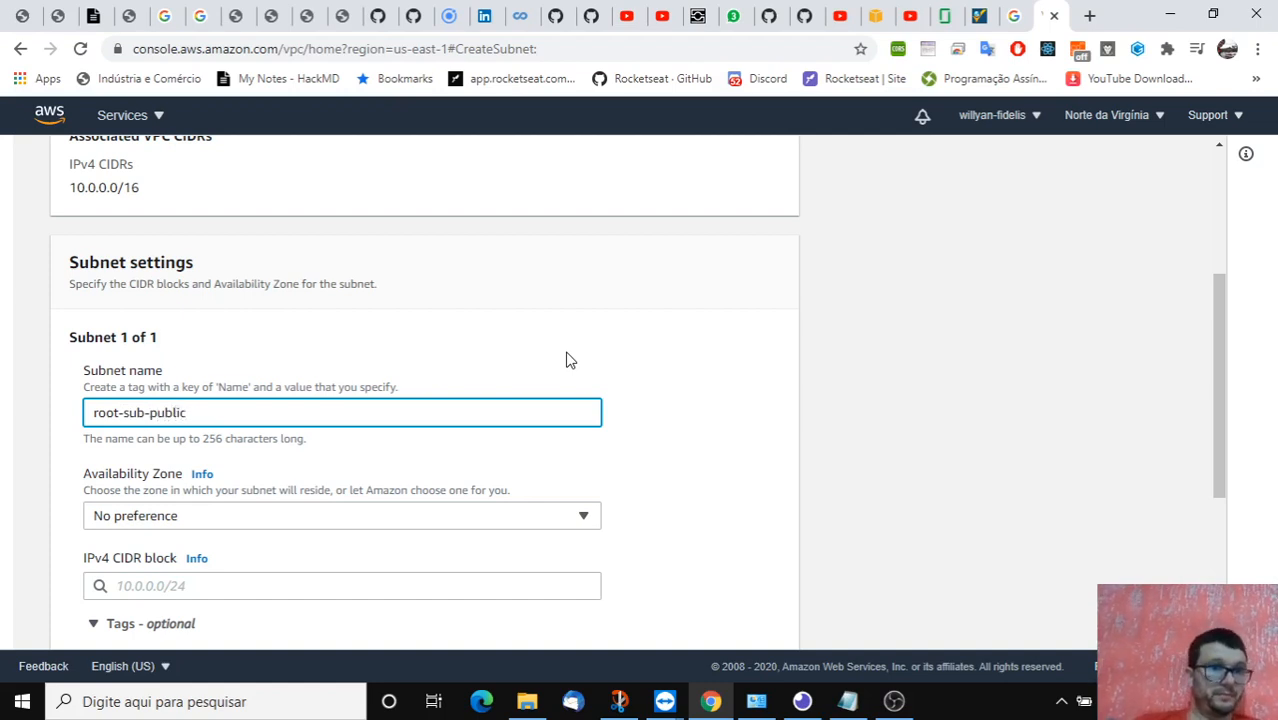
pyautogui.click(996, 357)
# Step: Review the available AWS regions and set the root-sub-public subnet's Availability Zone to us-east-1a
pyautogui.scroll(-2, 996, 357)
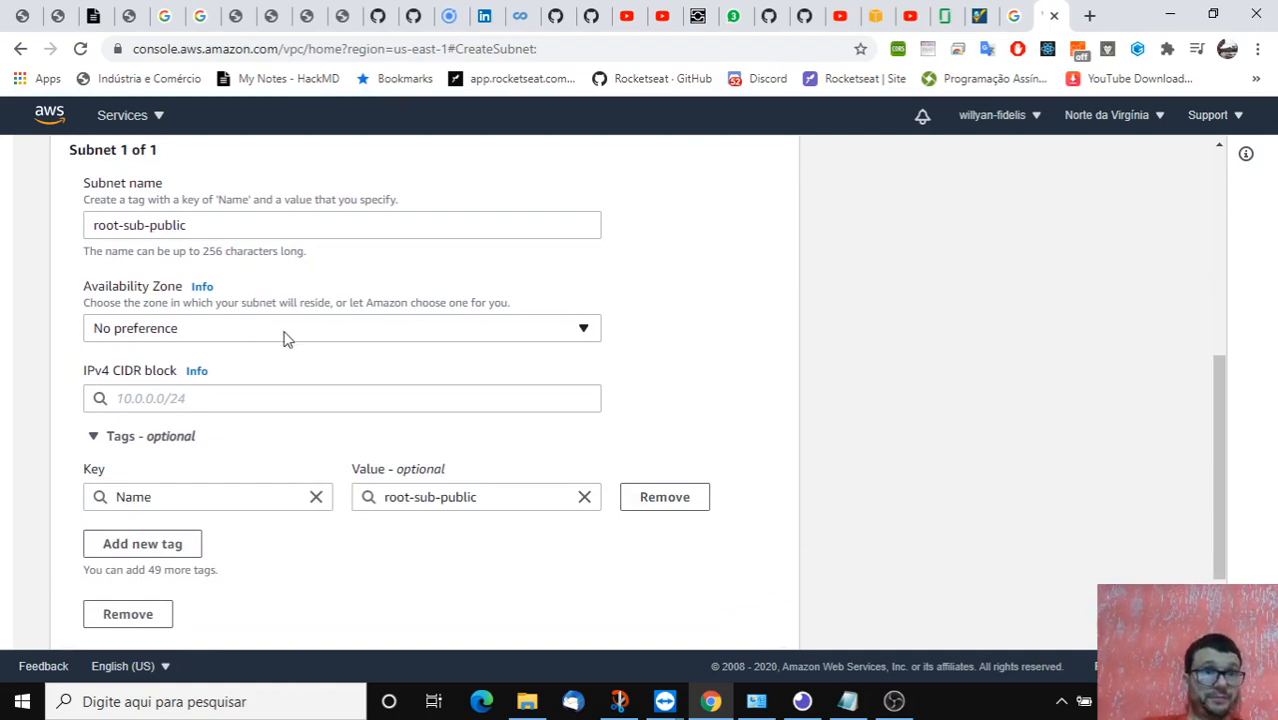
pyautogui.moveTo(168, 287); pyautogui.dragTo(80, 288)
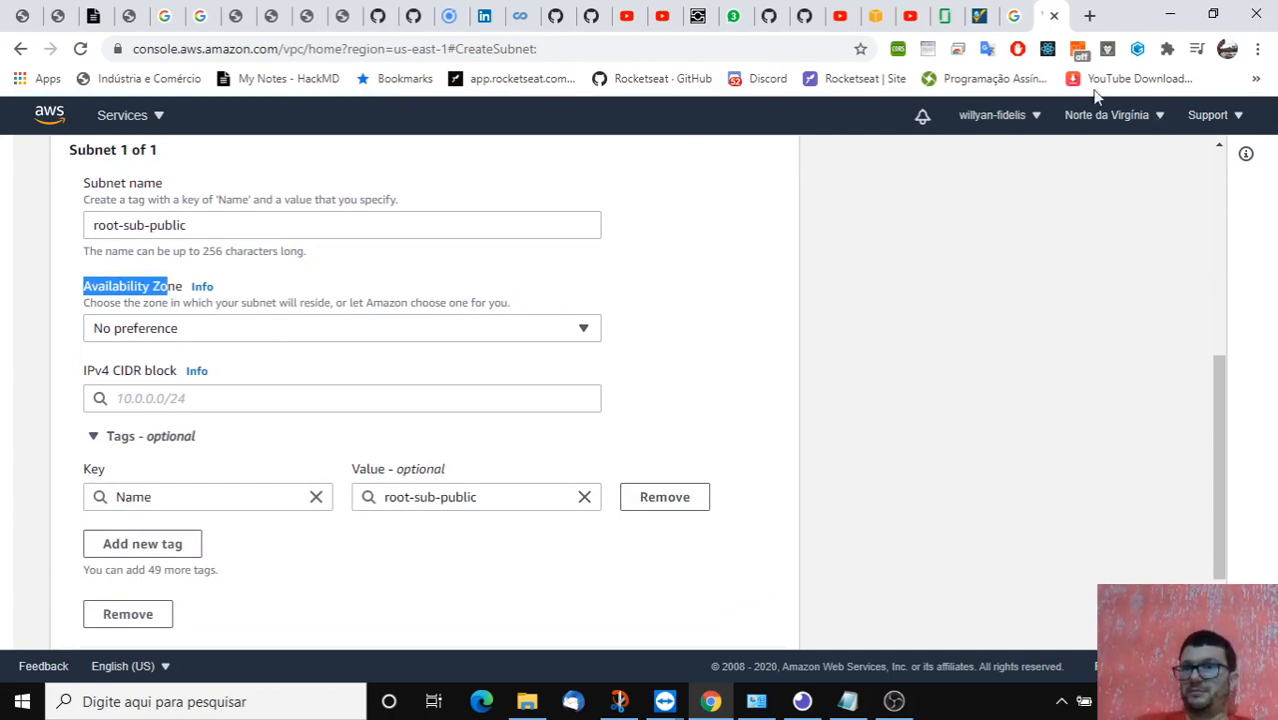
pyautogui.click(1161, 122)
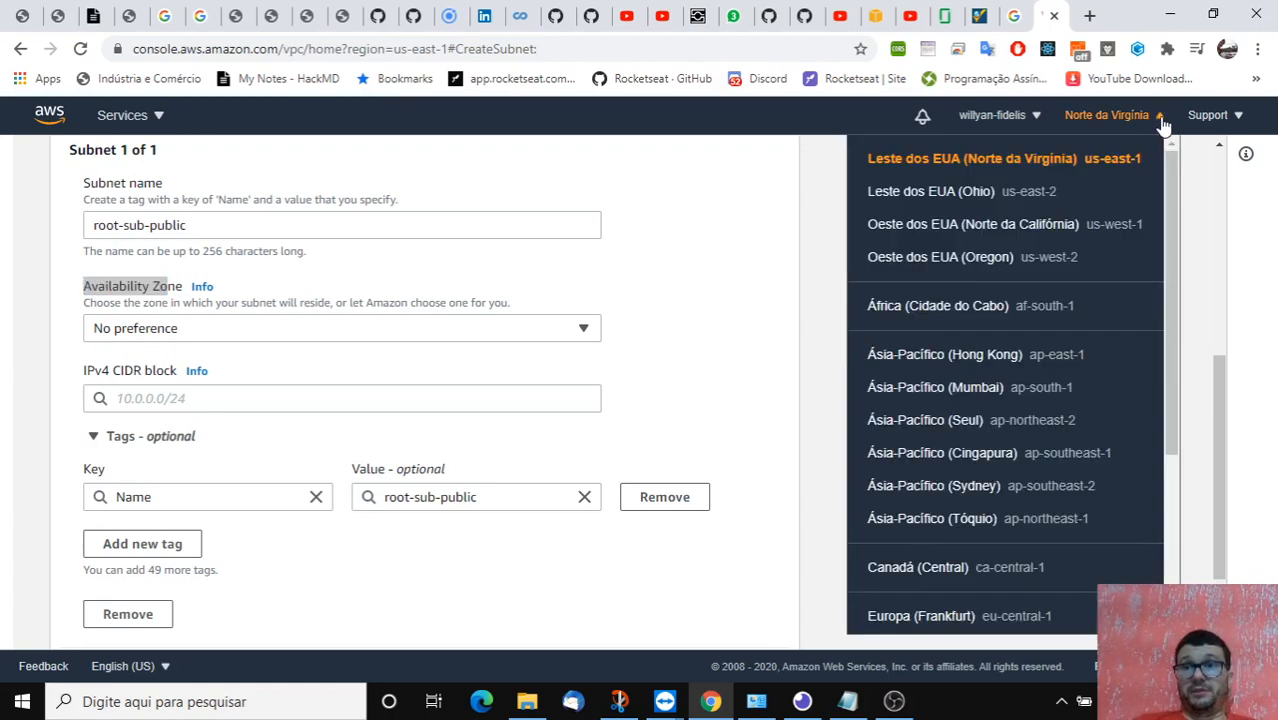
pyautogui.moveTo(1173, 184)
pyautogui.mouseDown()
pyautogui.moveTo(1173, 361)
pyautogui.moveTo(1158, 165)
pyautogui.mouseUp()
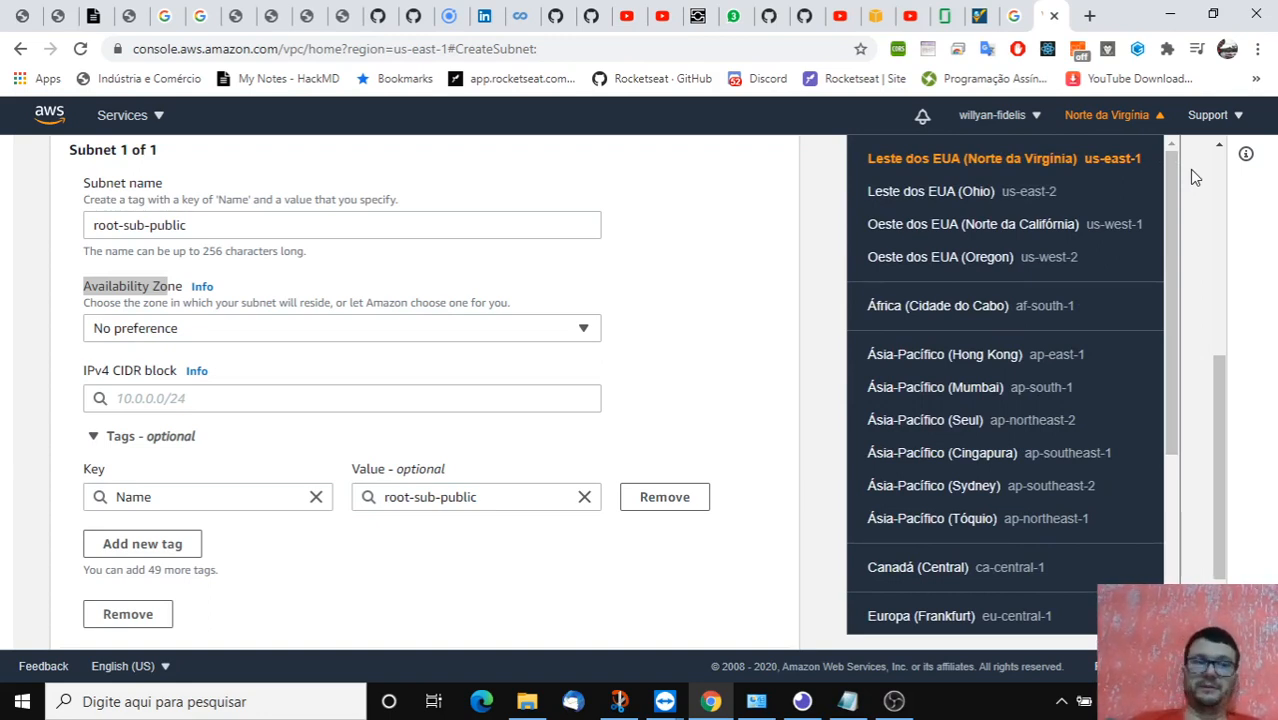
pyautogui.click(1190, 170)
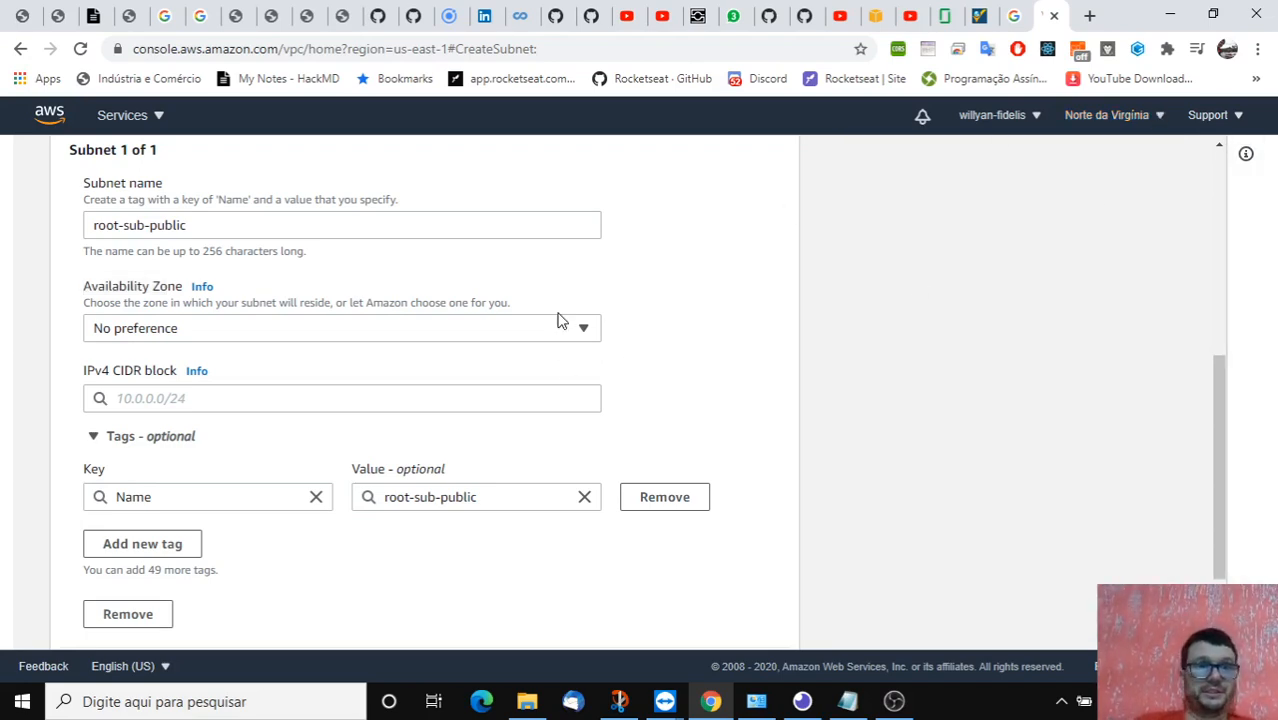
pyautogui.click(584, 331)
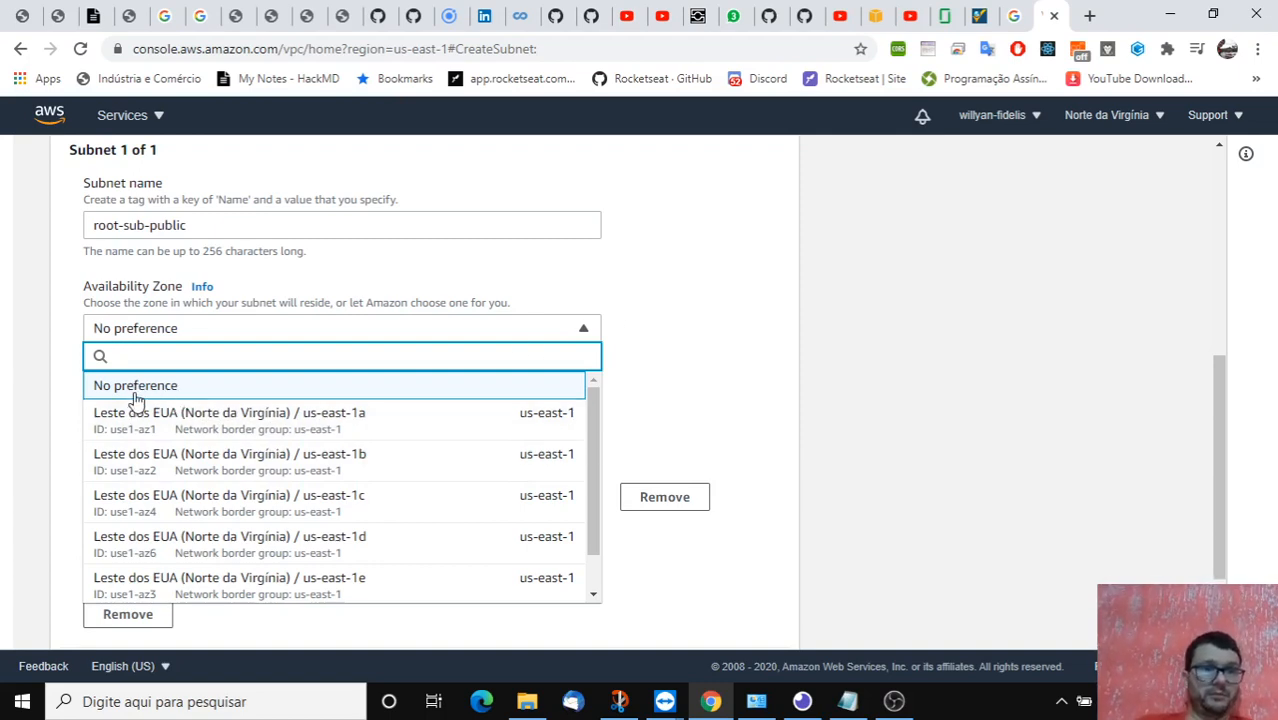
pyautogui.click(222, 418)
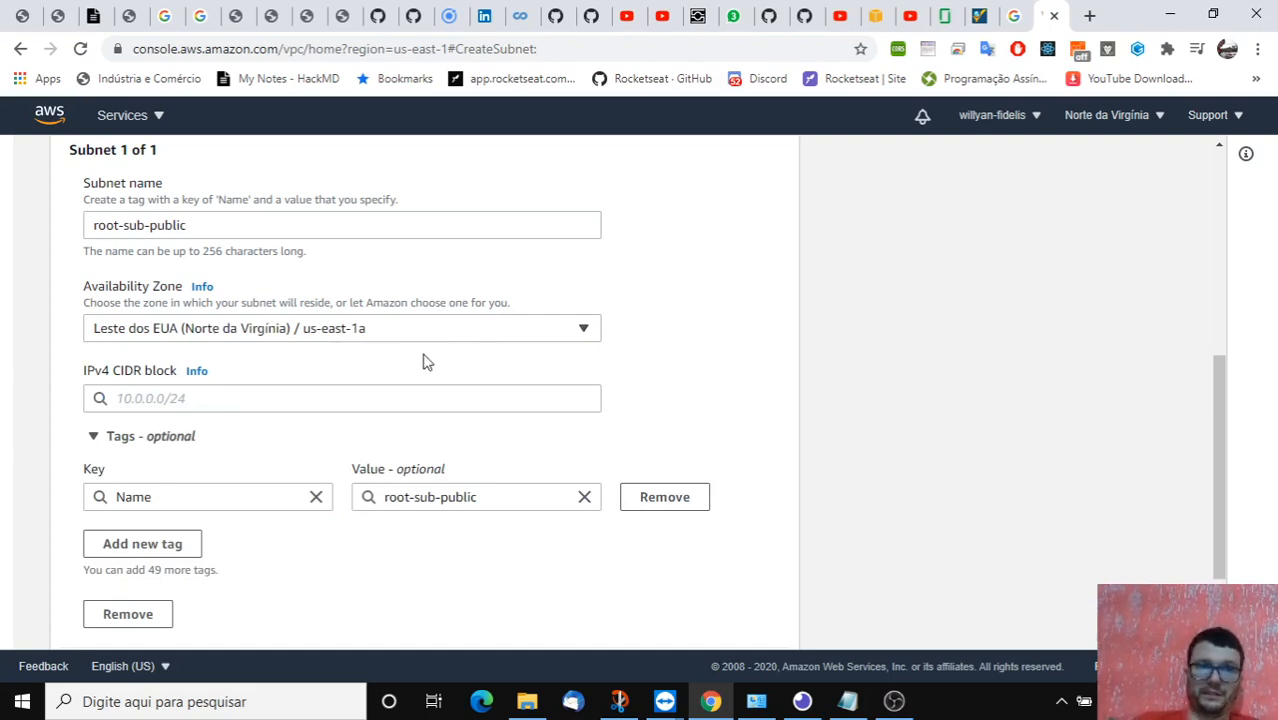
# Step: Set the public subnet's IPv4 CIDR block to 10.0.10.0/24
pyautogui.click(213, 395)
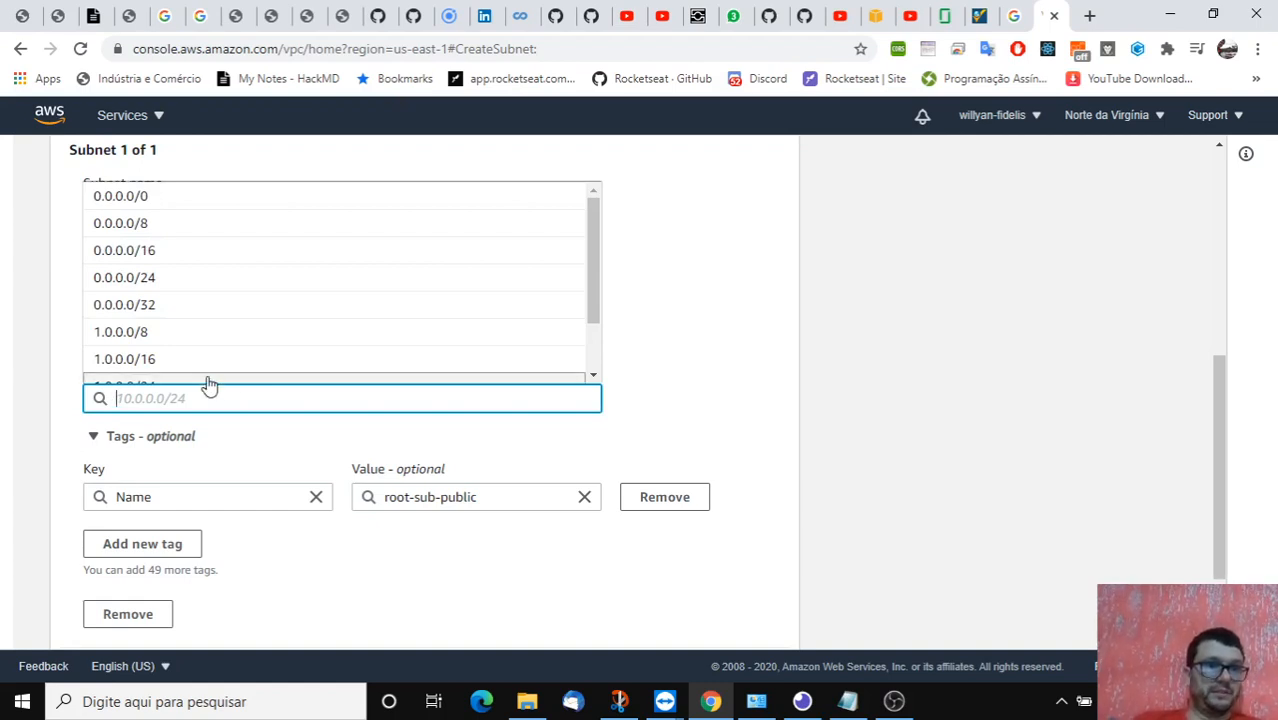
pyautogui.click(177, 287)
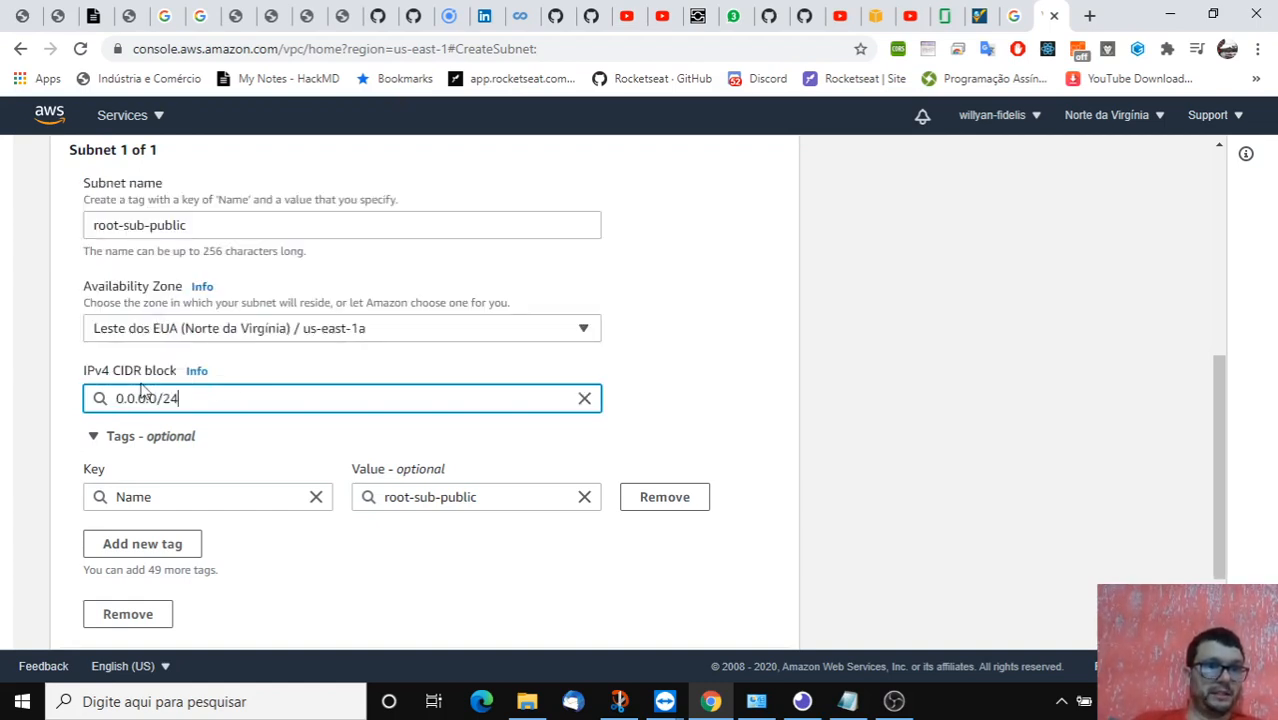
pyautogui.click(118, 399)
pyautogui.write('1')
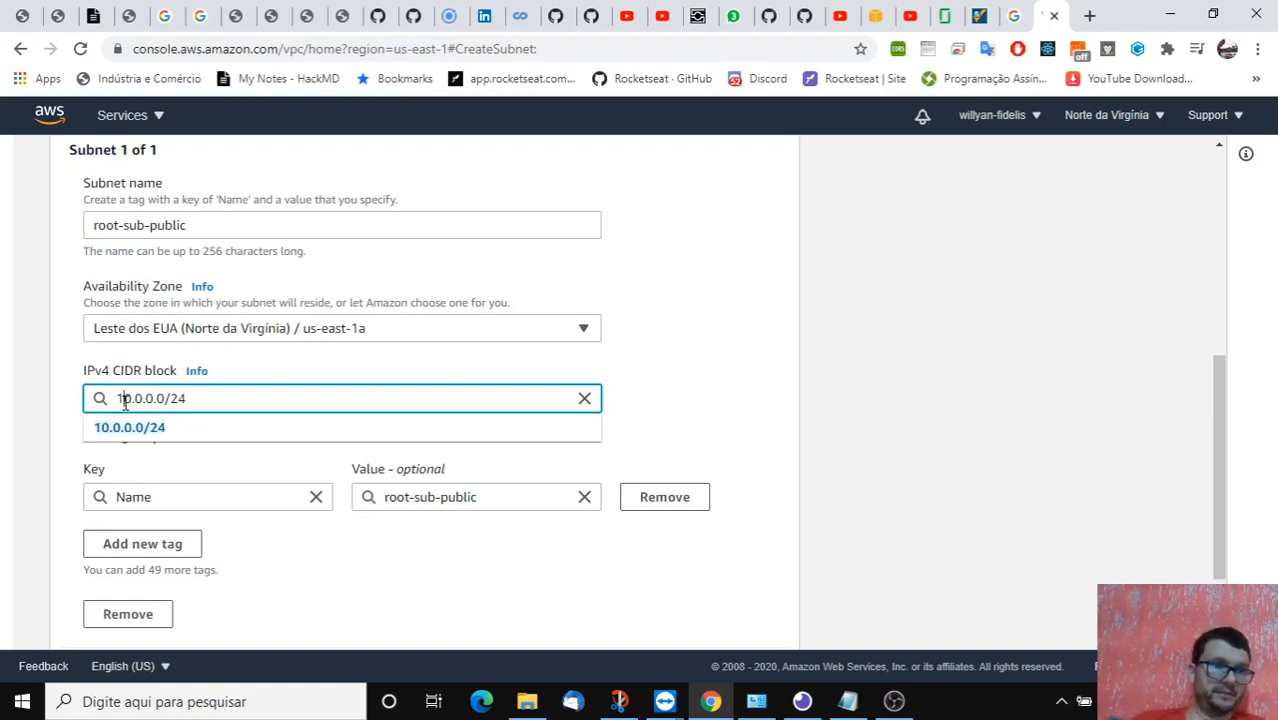
pyautogui.click(962, 420)
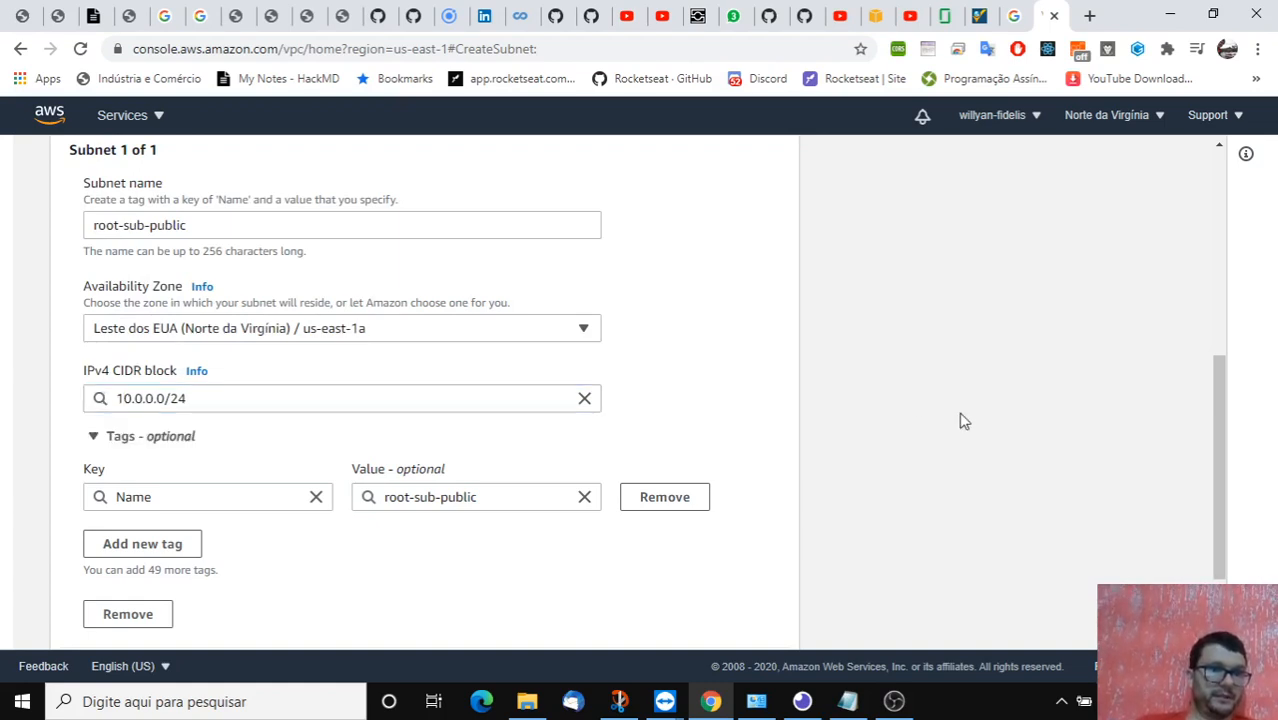
pyautogui.click(153, 398)
pyautogui.doubleClick(148, 398)
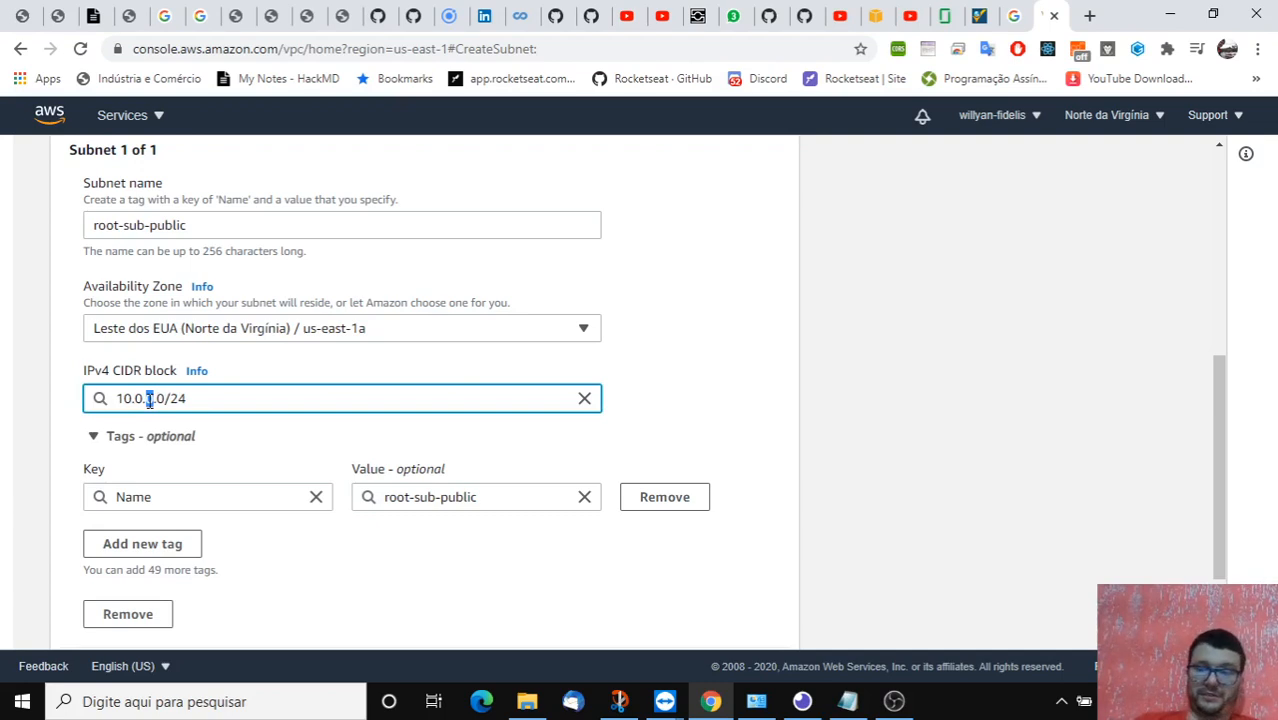
pyautogui.write('10')
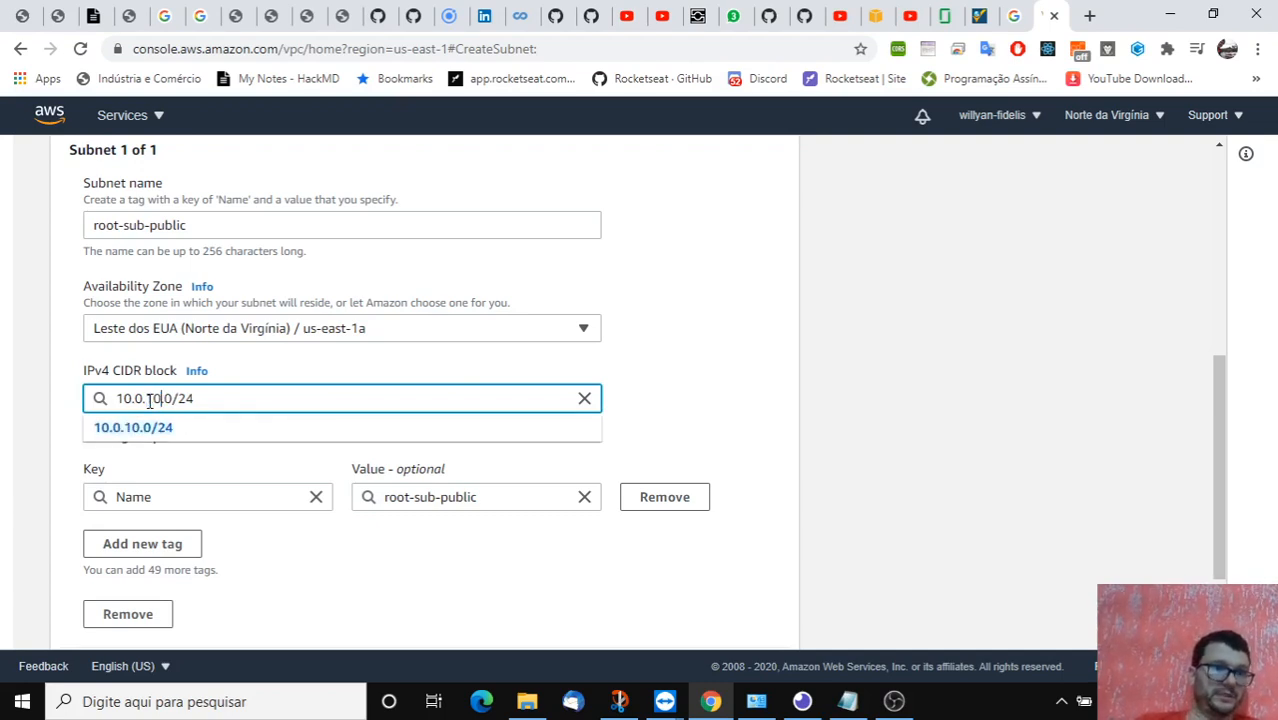
pyautogui.click(928, 348)
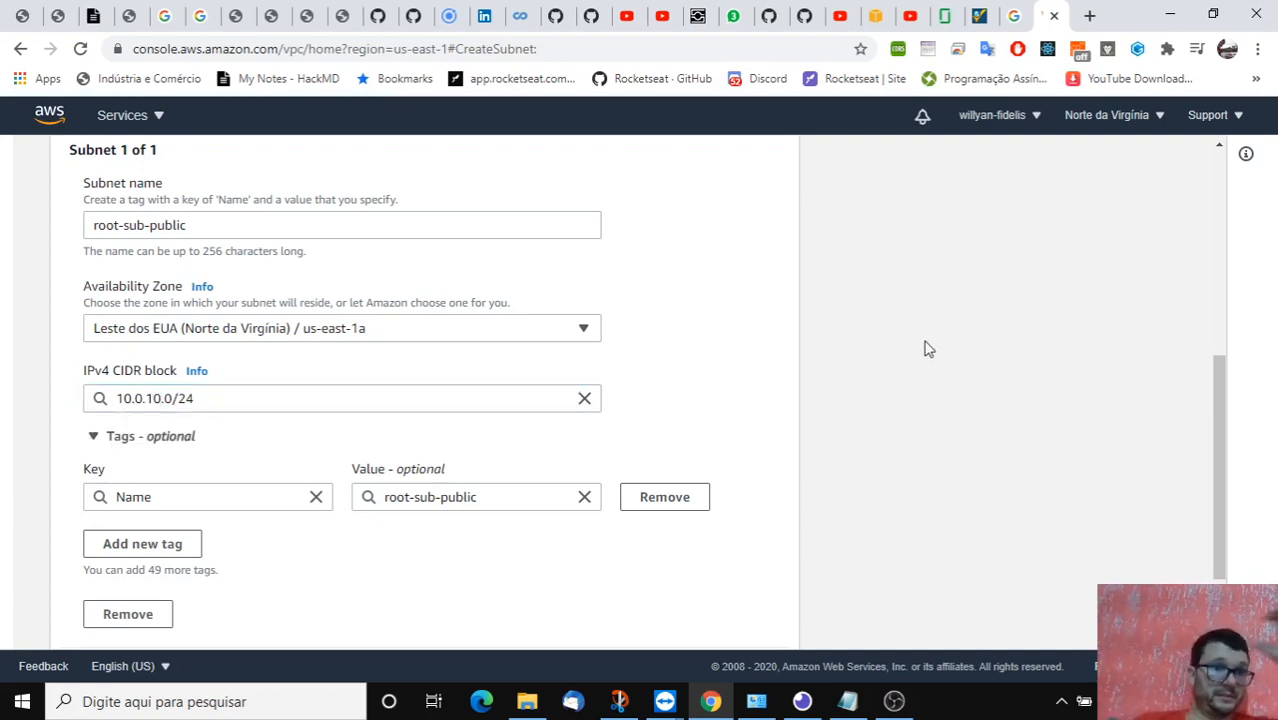
# Step: Check the subnet's CIDR block against the VPC's CIDR range and create the root-sub-public subnet
pyautogui.scroll(3, 753, 393)
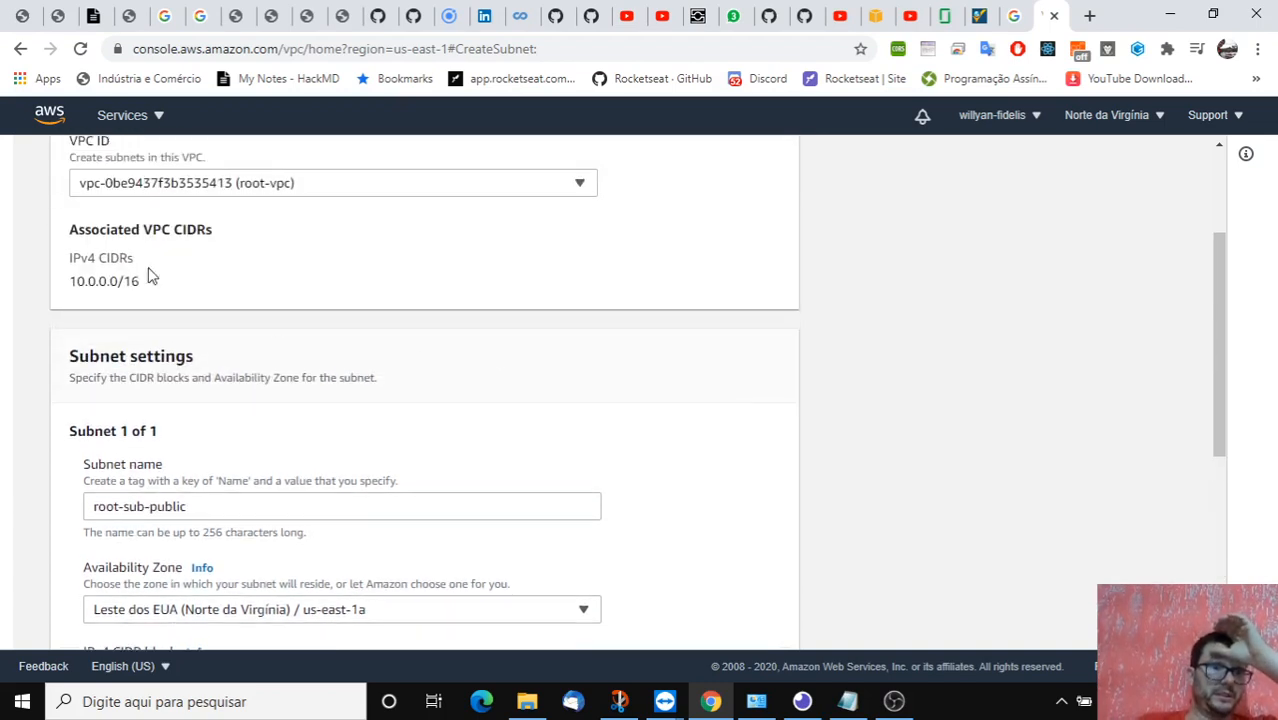
pyautogui.moveTo(140, 280); pyautogui.dragTo(74, 280)
pyautogui.scroll(-3, 237, 293)
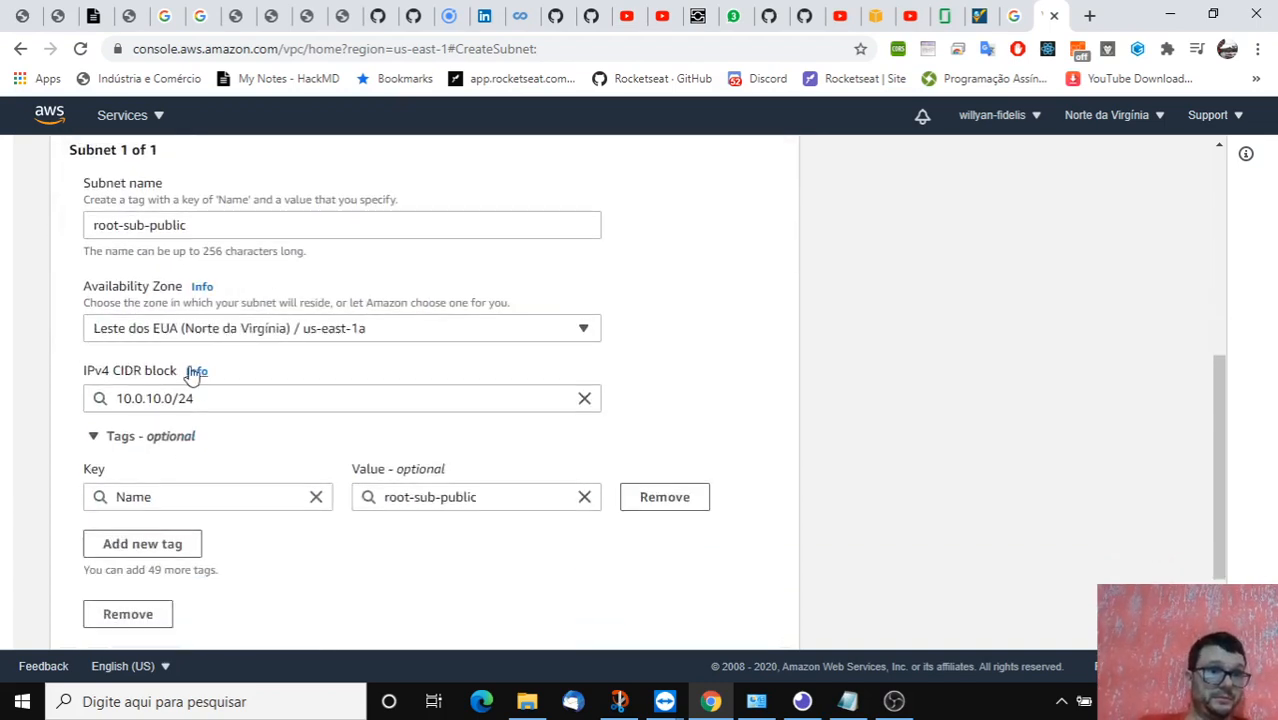
pyautogui.click(156, 400)
pyautogui.doubleClick(156, 400)
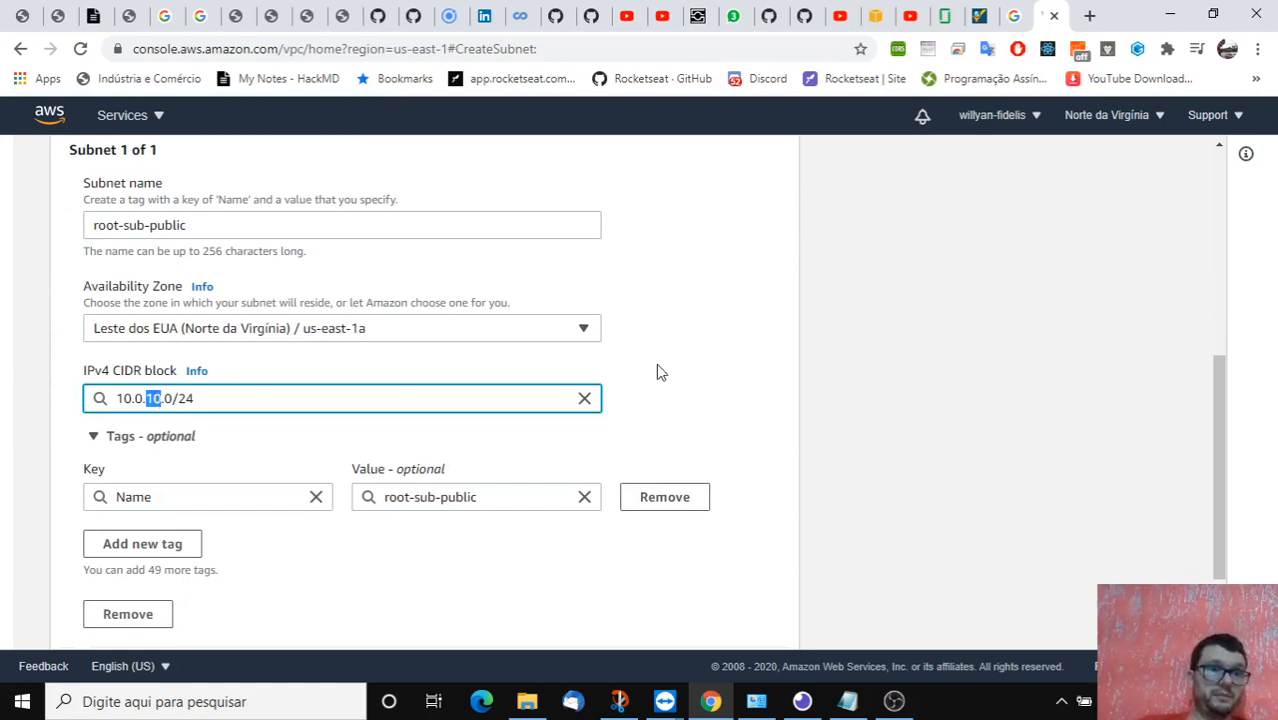
pyautogui.click(884, 312)
pyautogui.scroll(-2, 884, 312)
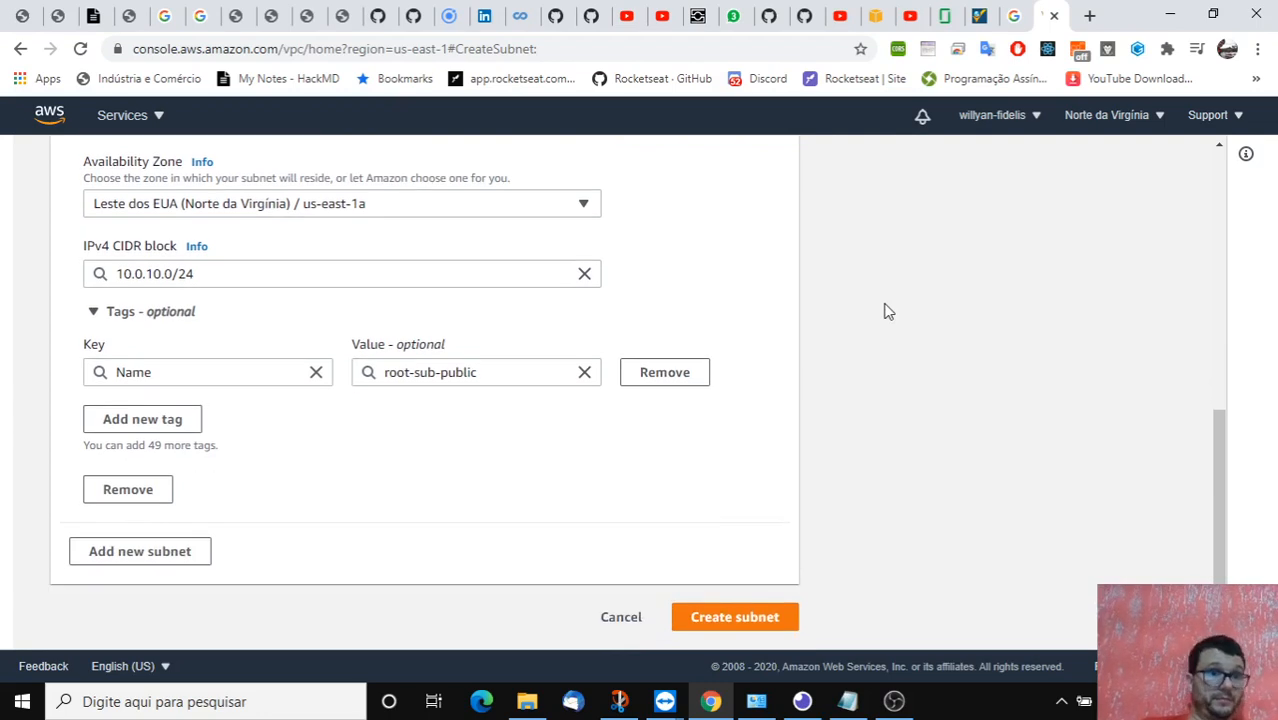
pyautogui.click(722, 617)
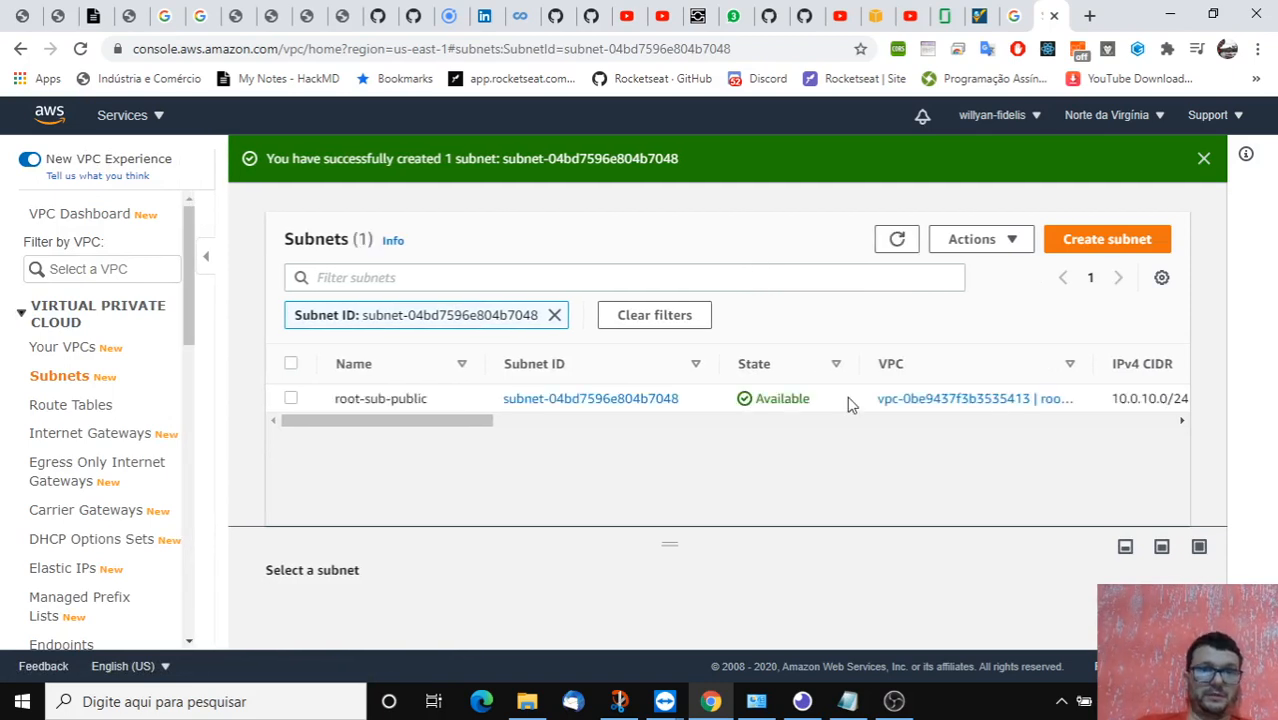
# Step: Copy the root-sub-public name from the Subnets list and start creating another subnet in the root-vpc VPC
pyautogui.click(432, 402)
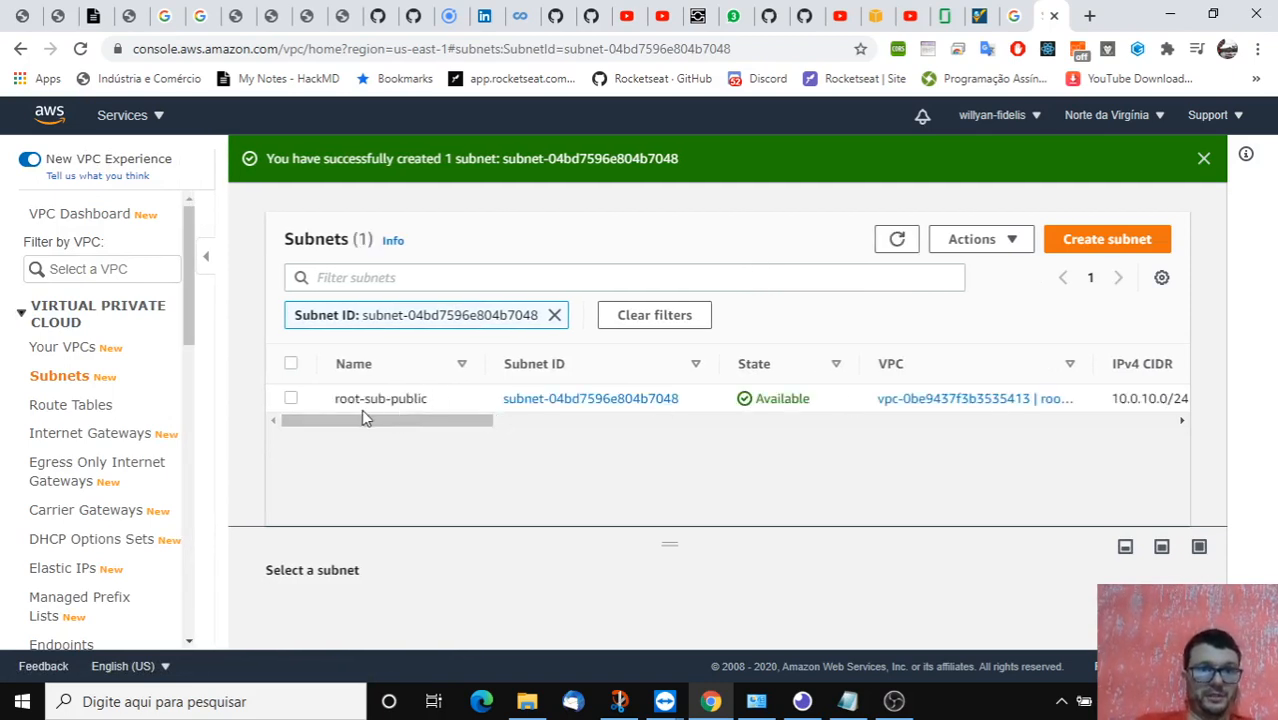
pyautogui.moveTo(336, 398); pyautogui.dragTo(437, 401)
pyautogui.hotkey('ctrl', 'c')
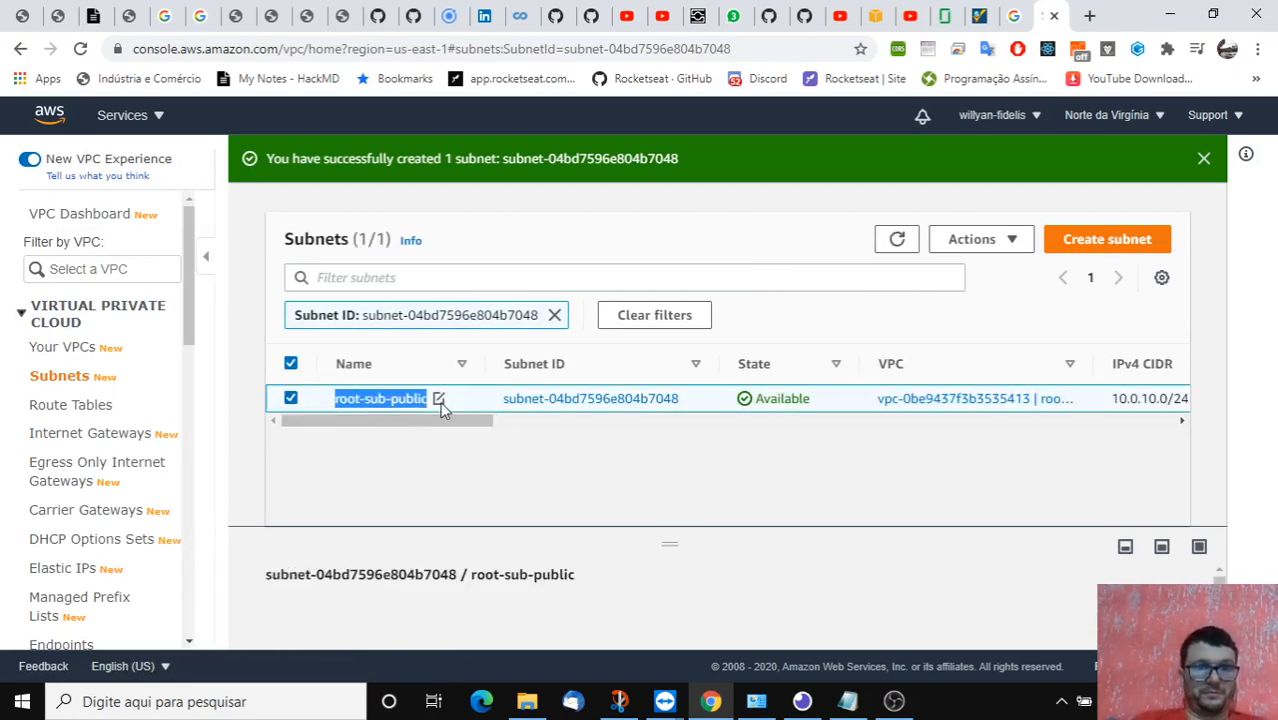
pyautogui.click(1138, 240)
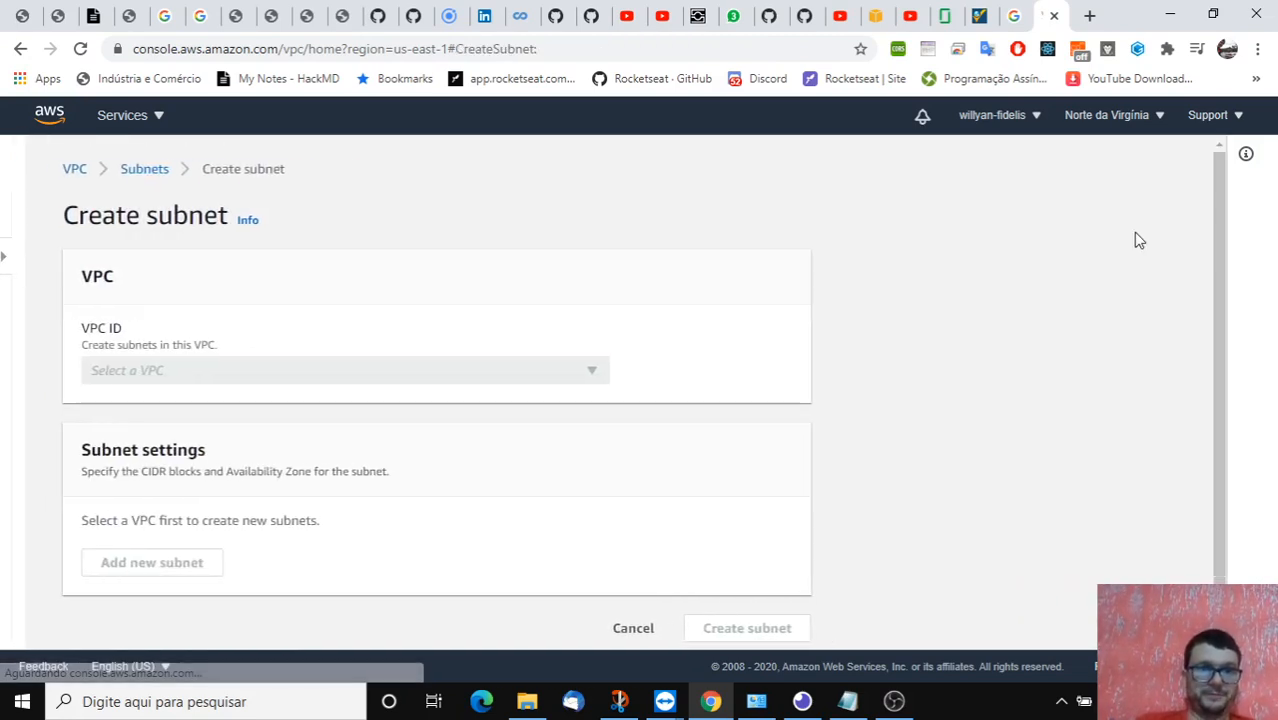
pyautogui.click(274, 371)
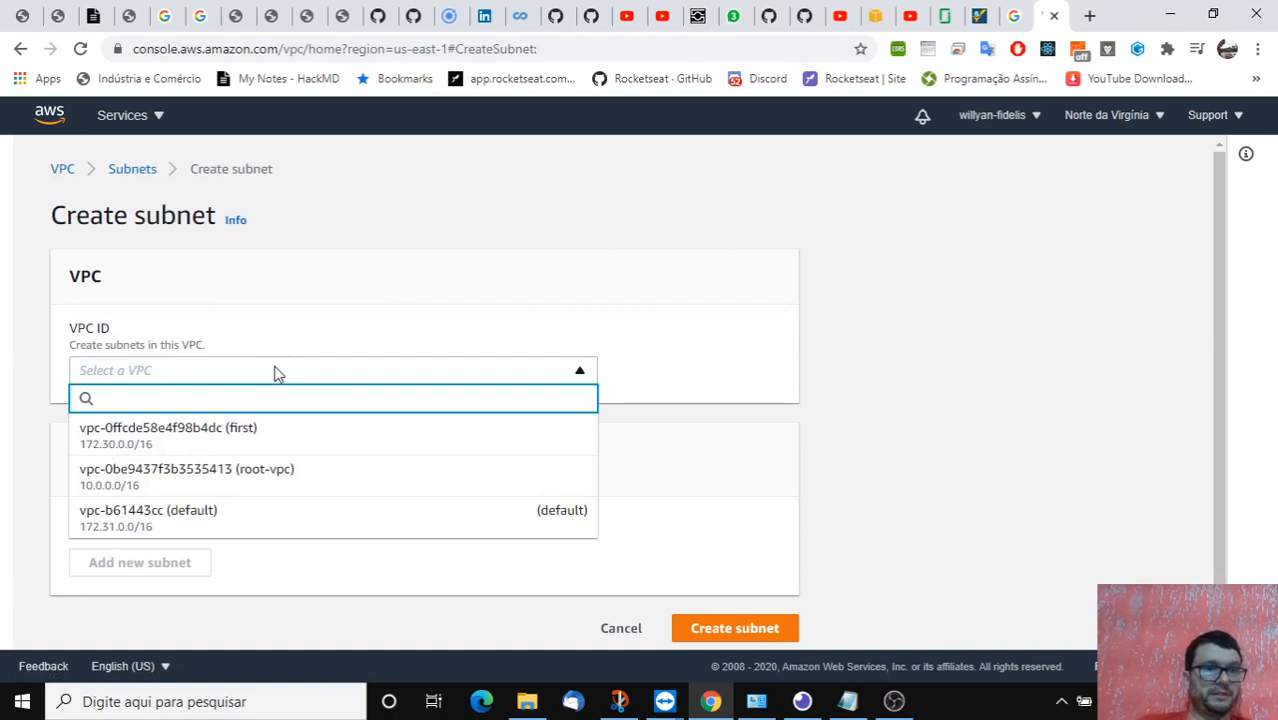
pyautogui.click(285, 476)
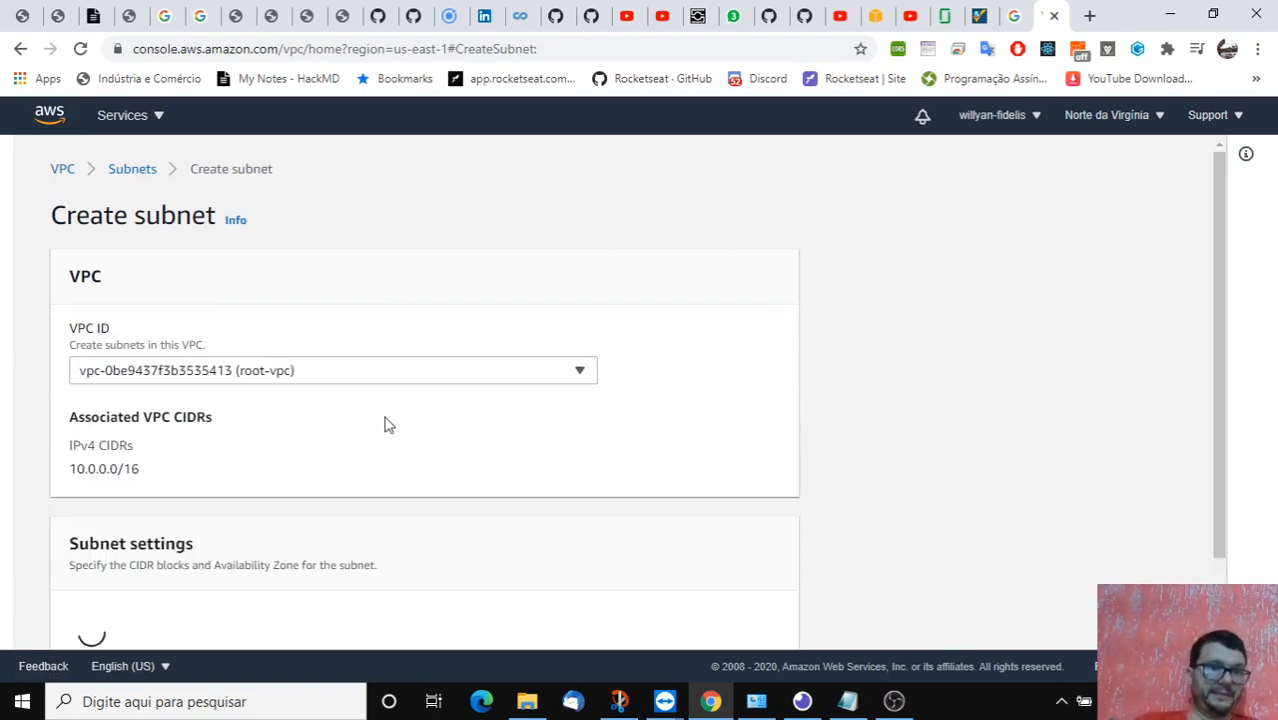
# Step: Name the second subnet root-sub-private by pasting the copied name and replacing "public" with "private"
pyautogui.scroll(-2, 463, 370)
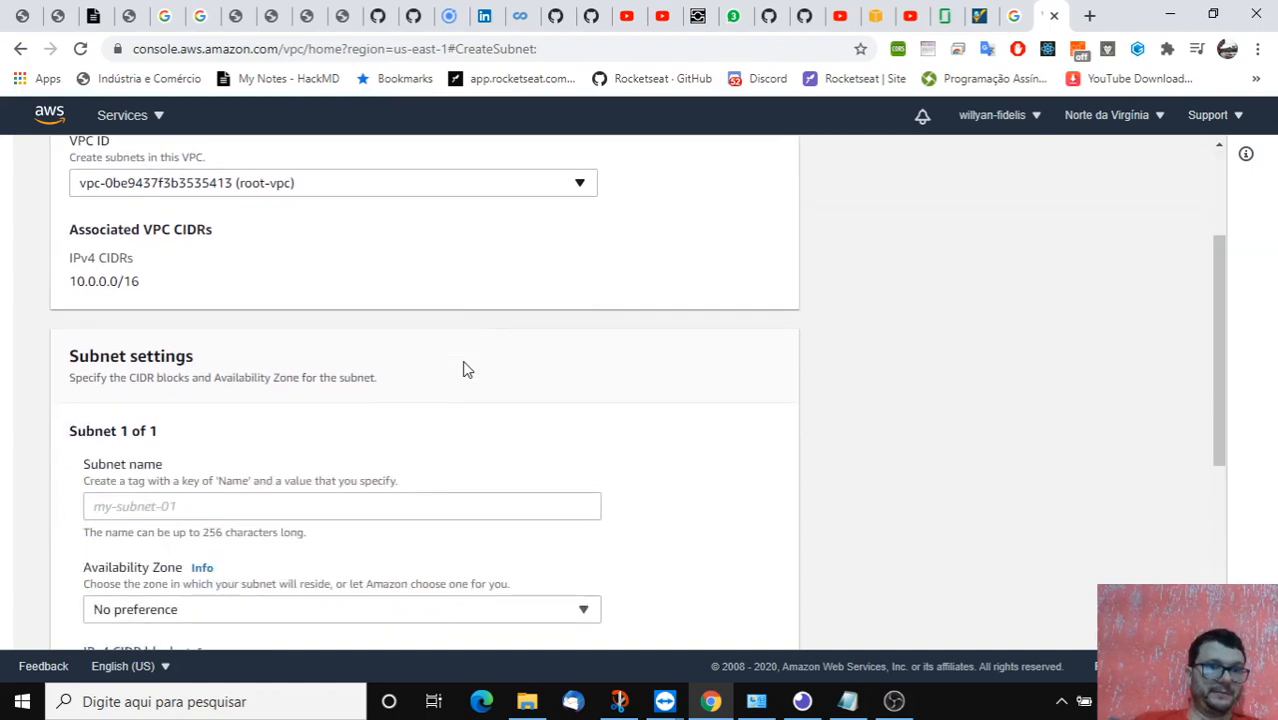
pyautogui.click(222, 504)
pyautogui.scroll(-1, 428, 385)
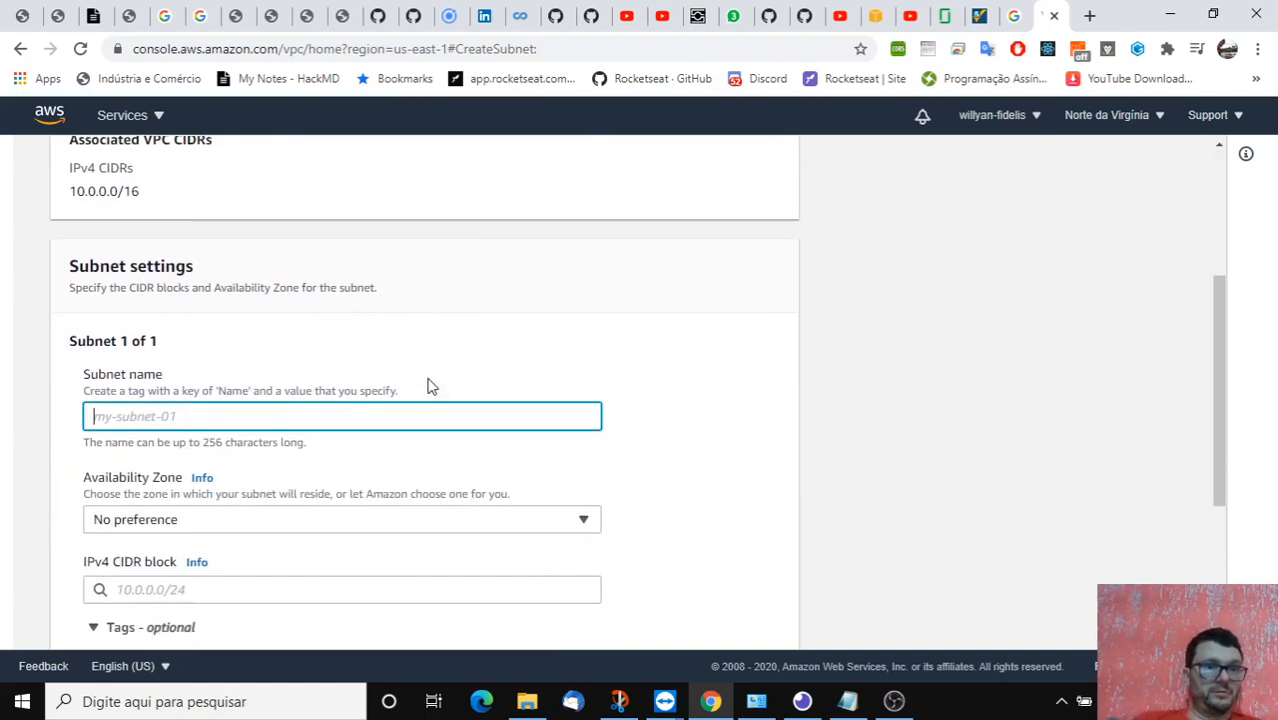
pyautogui.hotkey('ctrl', 'v')
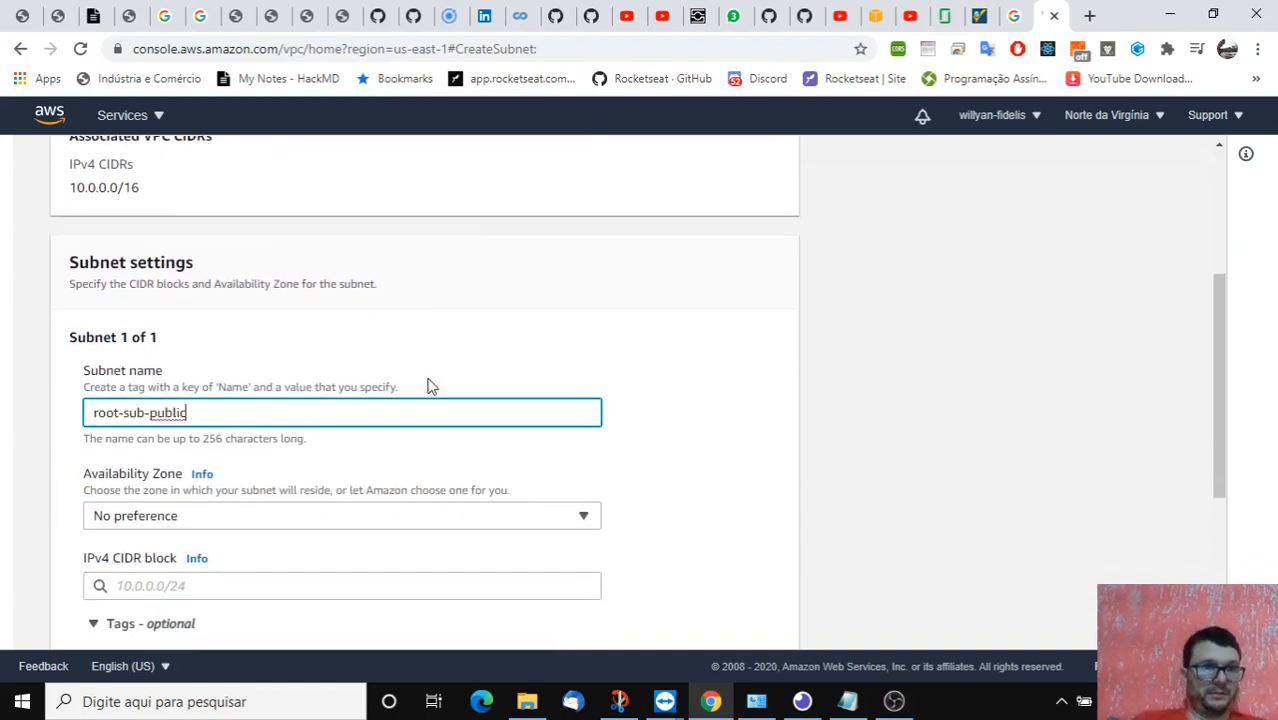
pyautogui.hotkey('shift', 'Left')
pyautogui.hotkey('shift', 'Left')
pyautogui.hotkey('shift', 'Left')
pyautogui.hotkey('shift', 'Left')
pyautogui.hotkey('shift', 'Left')
pyautogui.hotkey('shift', 'Left')
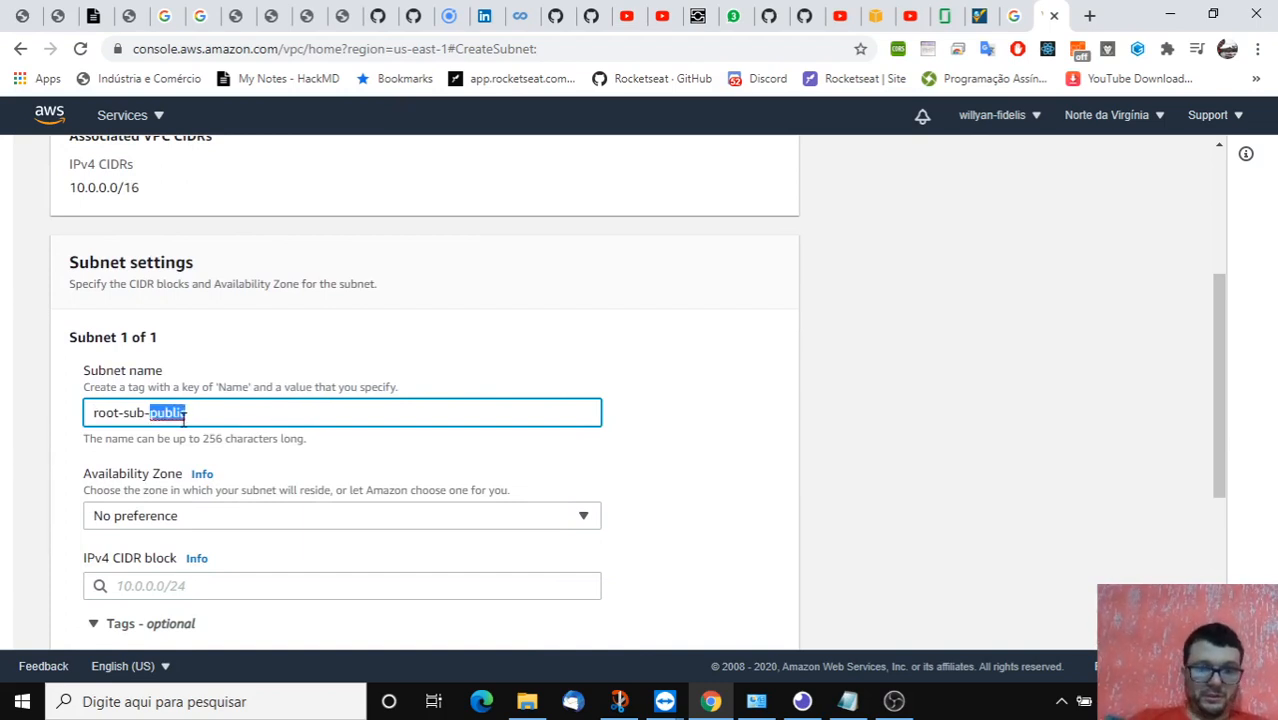
pyautogui.press('BackSpace')
pyautogui.write('private')
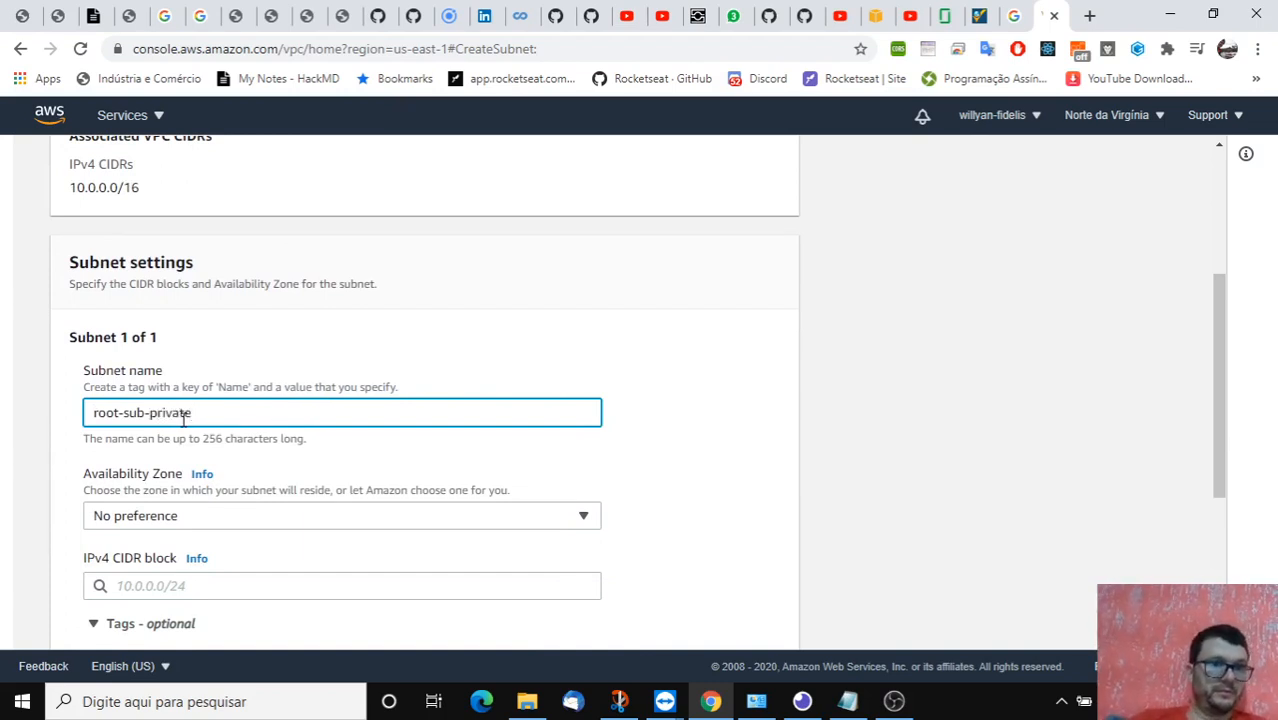
pyautogui.click(840, 370)
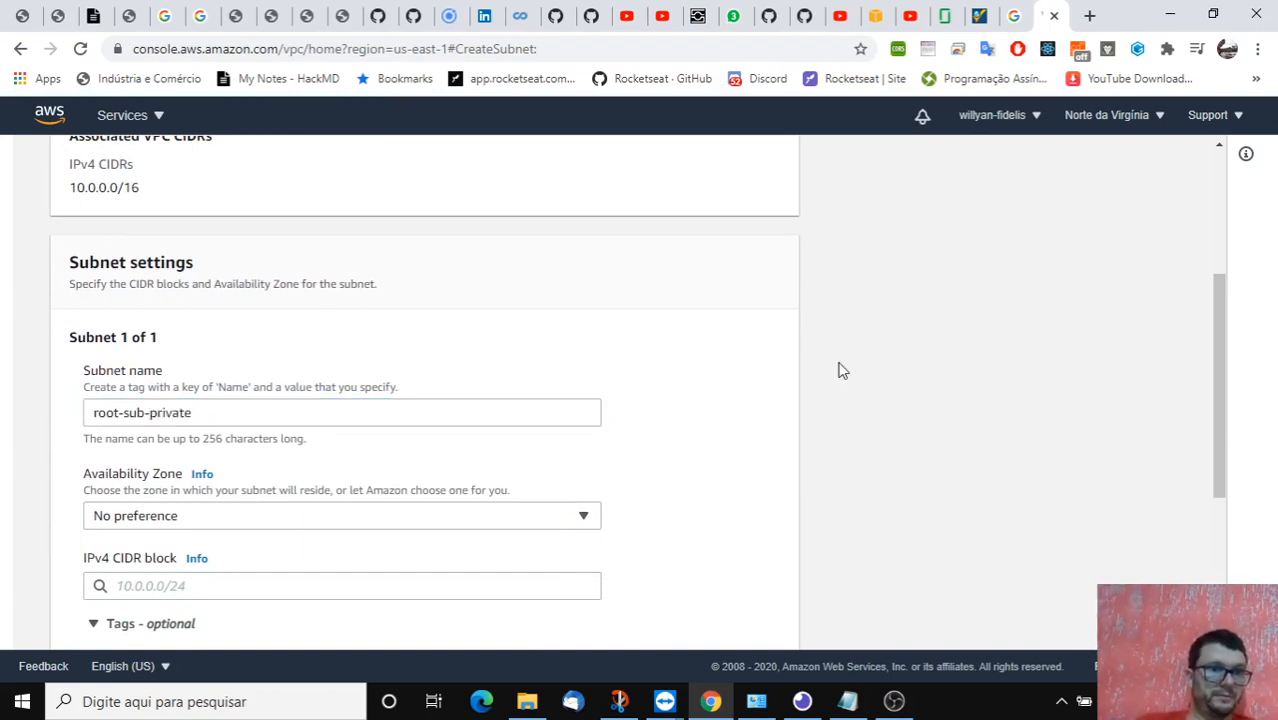
# Step: Place the private subnet in availability zone us-east-1b and set its IPv4 CIDR block to 10.0.20.0/24
pyautogui.click(304, 517)
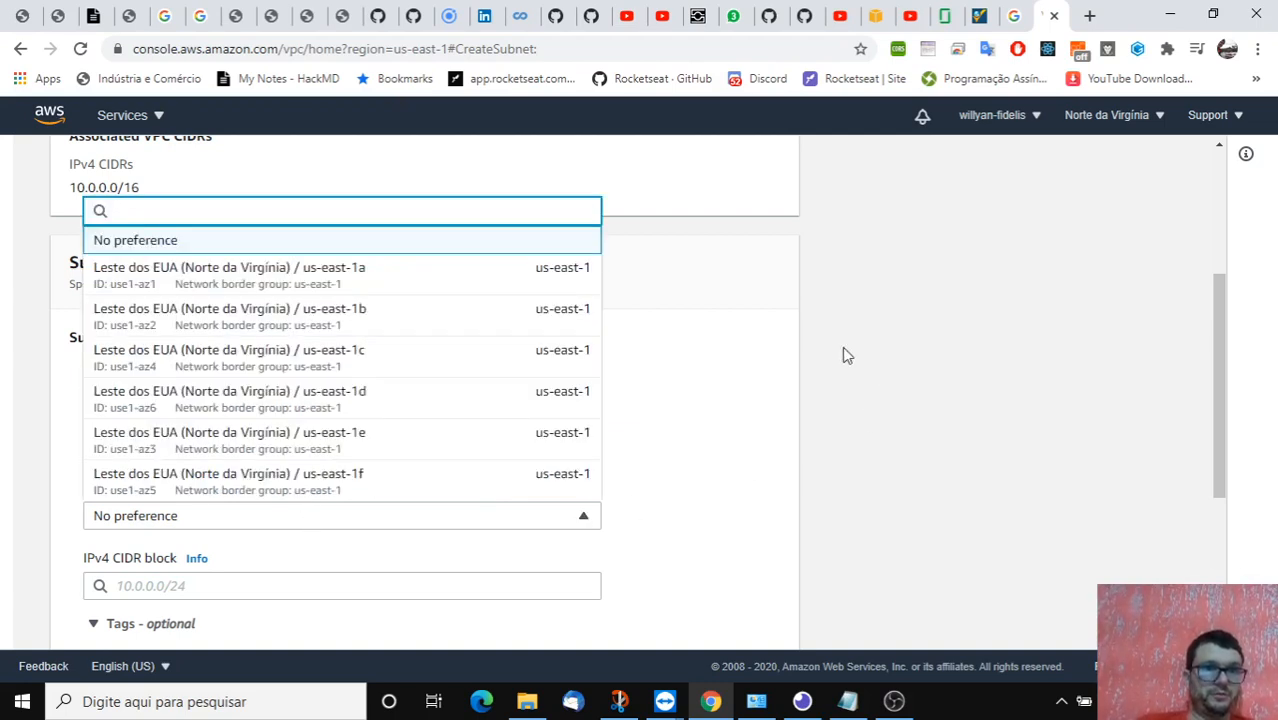
pyautogui.click(389, 316)
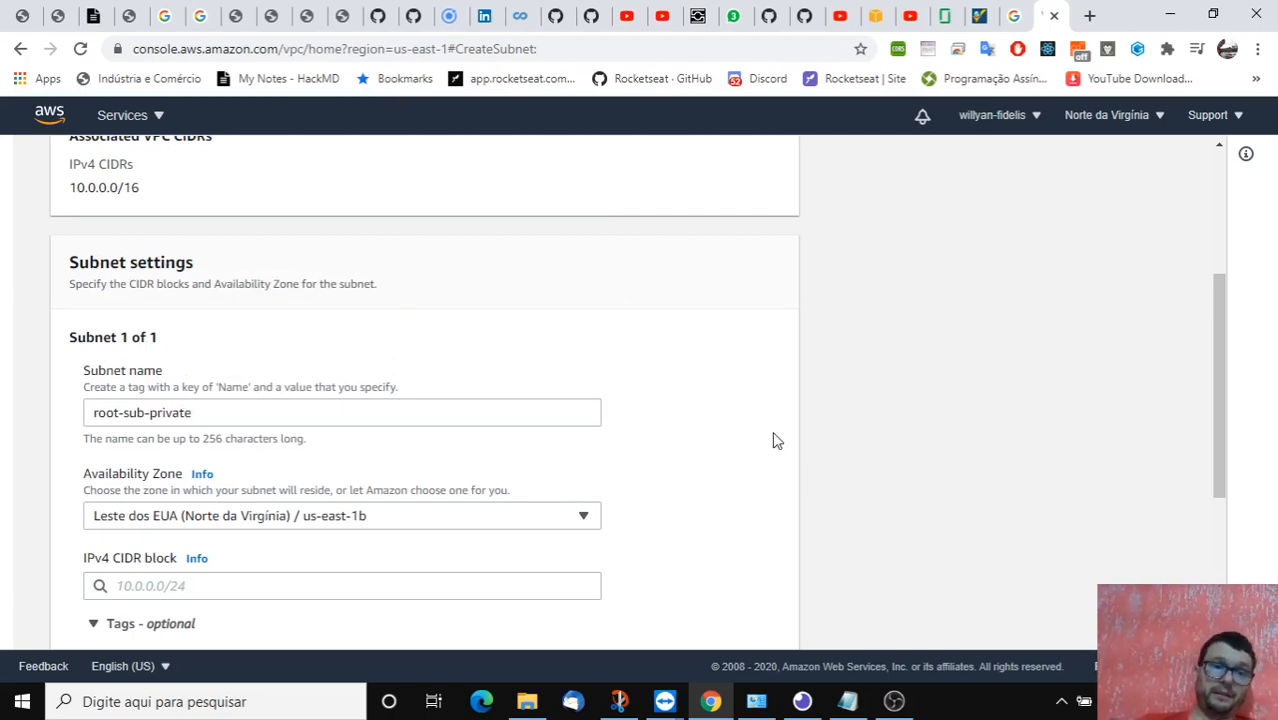
pyautogui.scroll(-2, 750, 428)
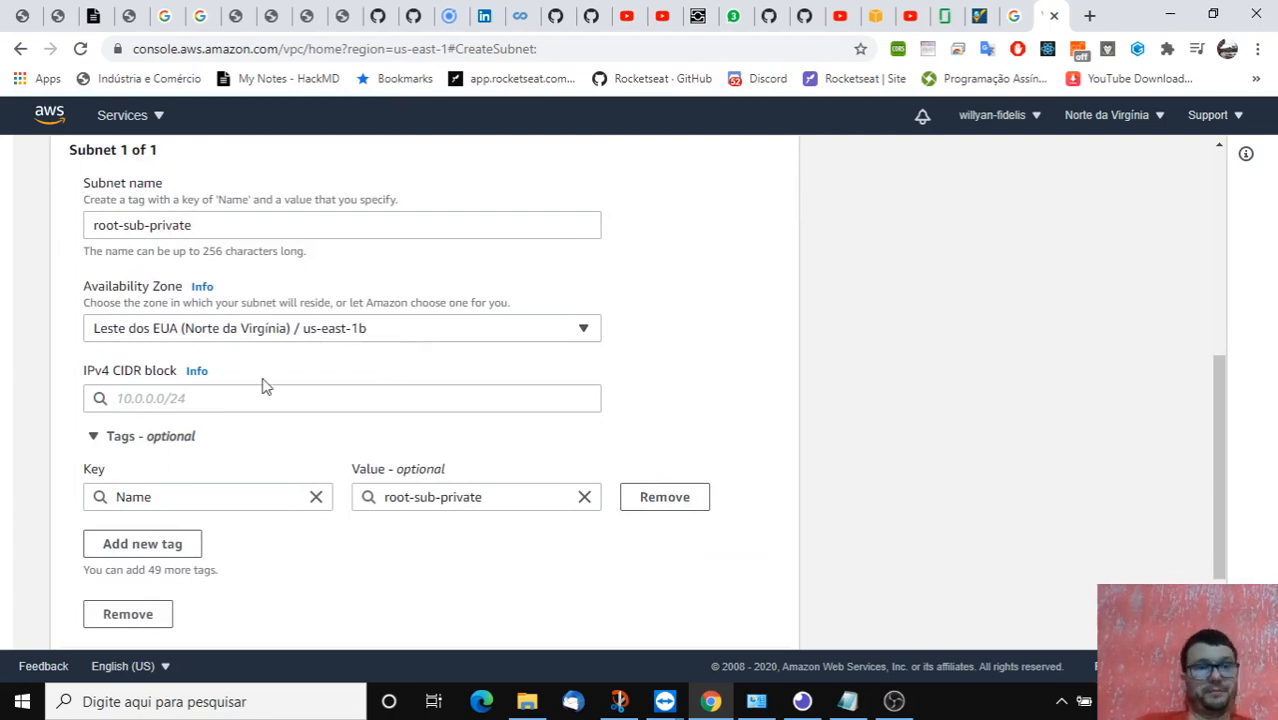
pyautogui.click(210, 396)
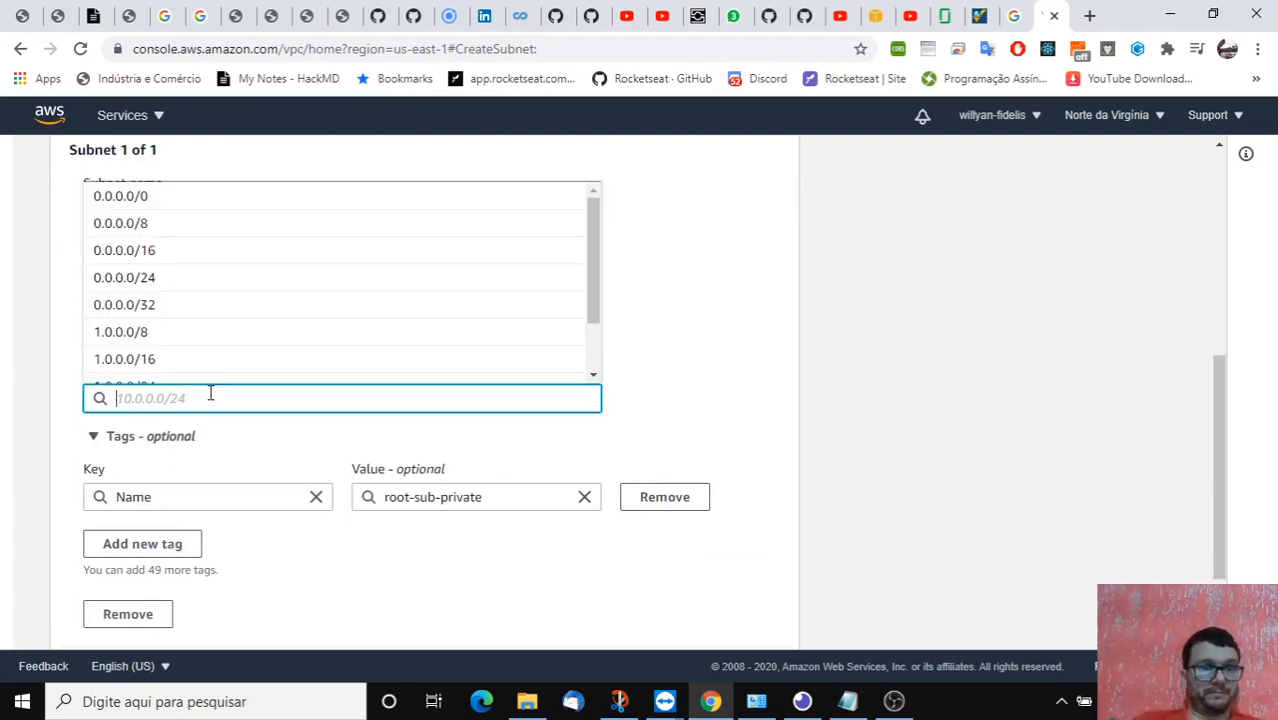
pyautogui.click(895, 288)
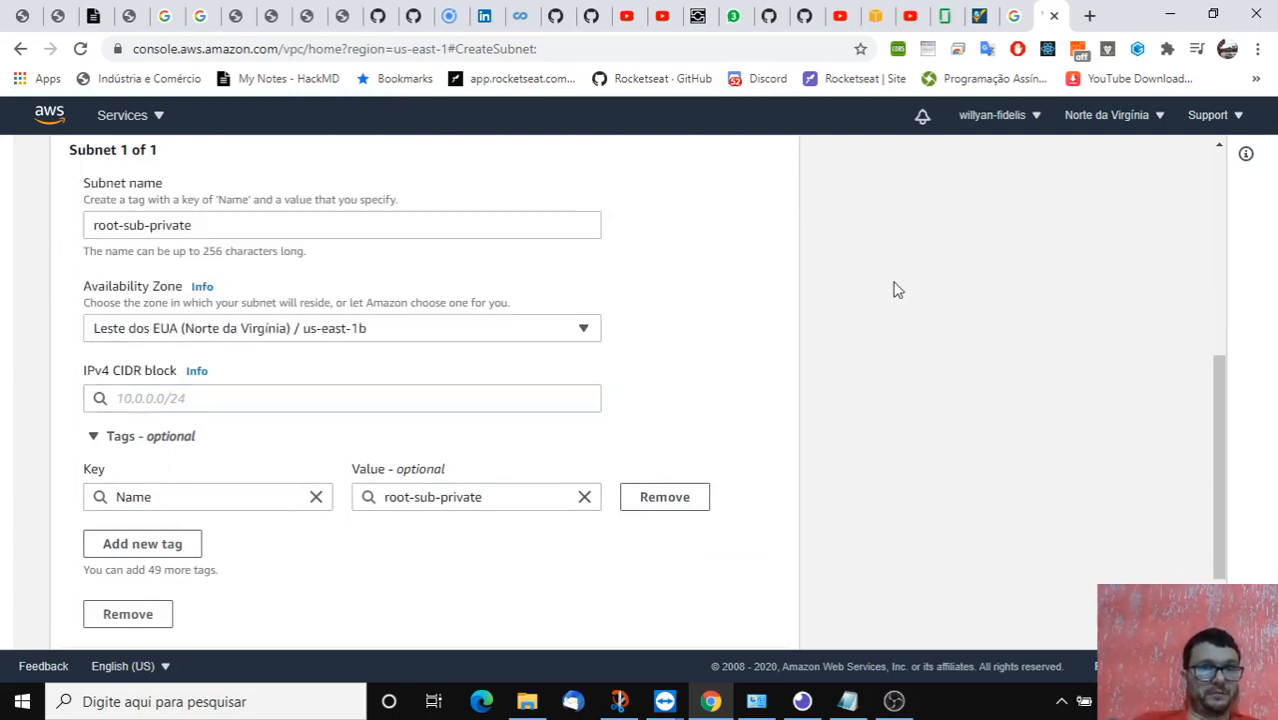
pyautogui.click(188, 398)
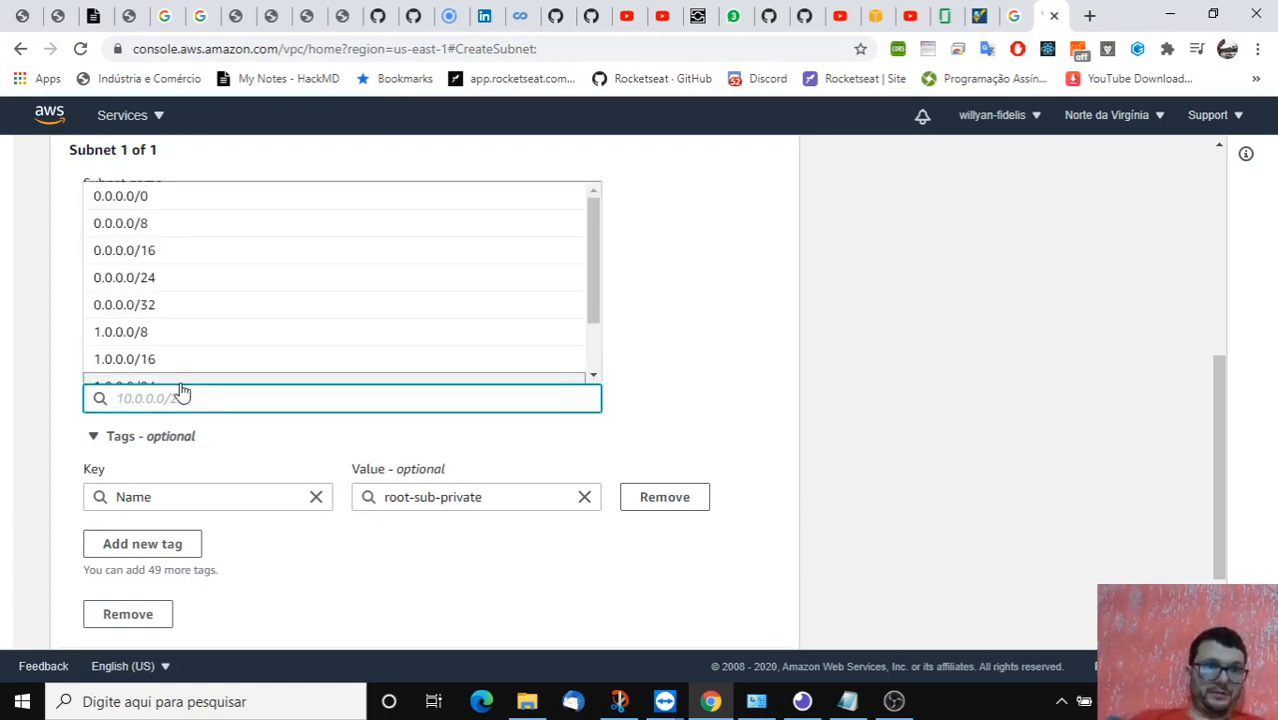
pyautogui.click(170, 280)
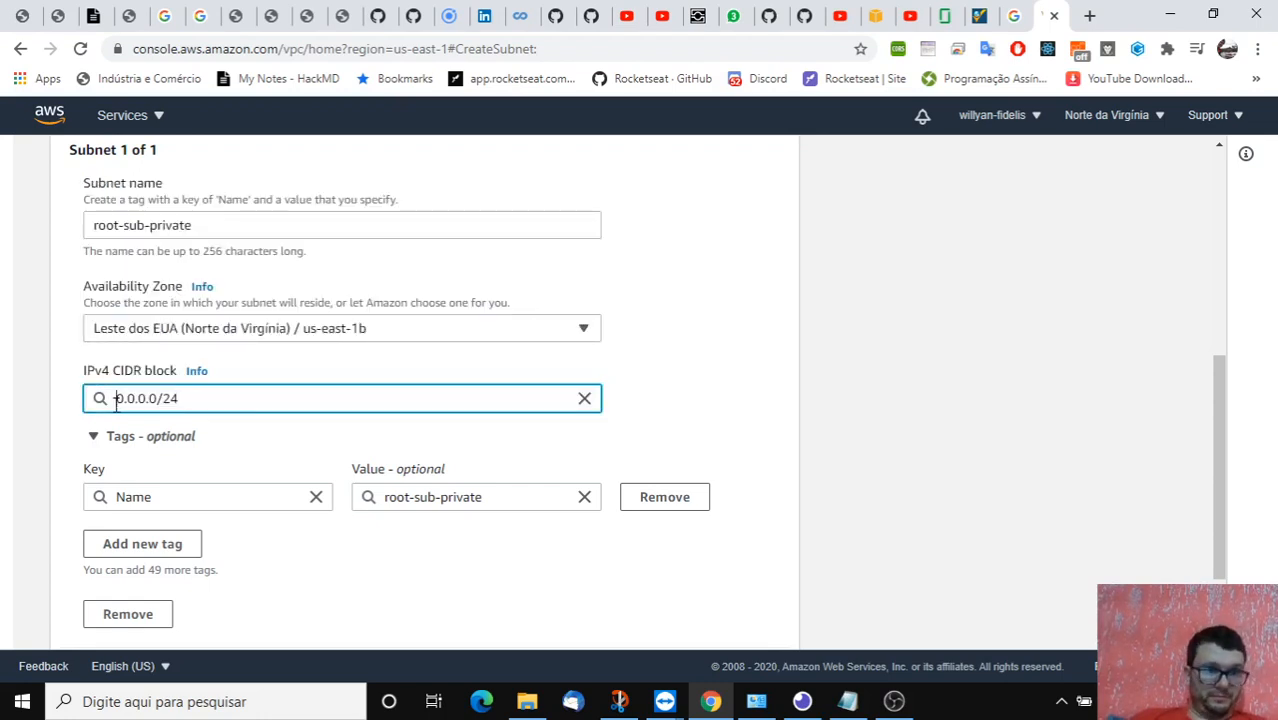
pyautogui.write('1')
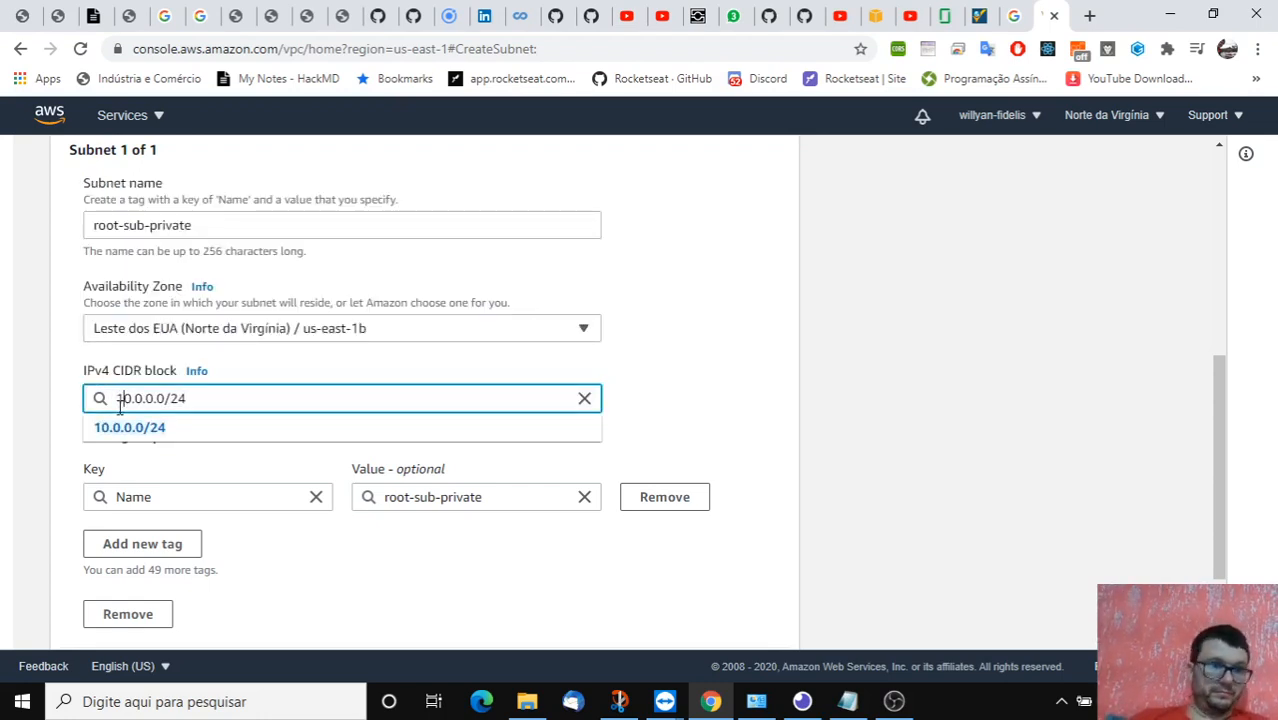
pyautogui.doubleClick(149, 398)
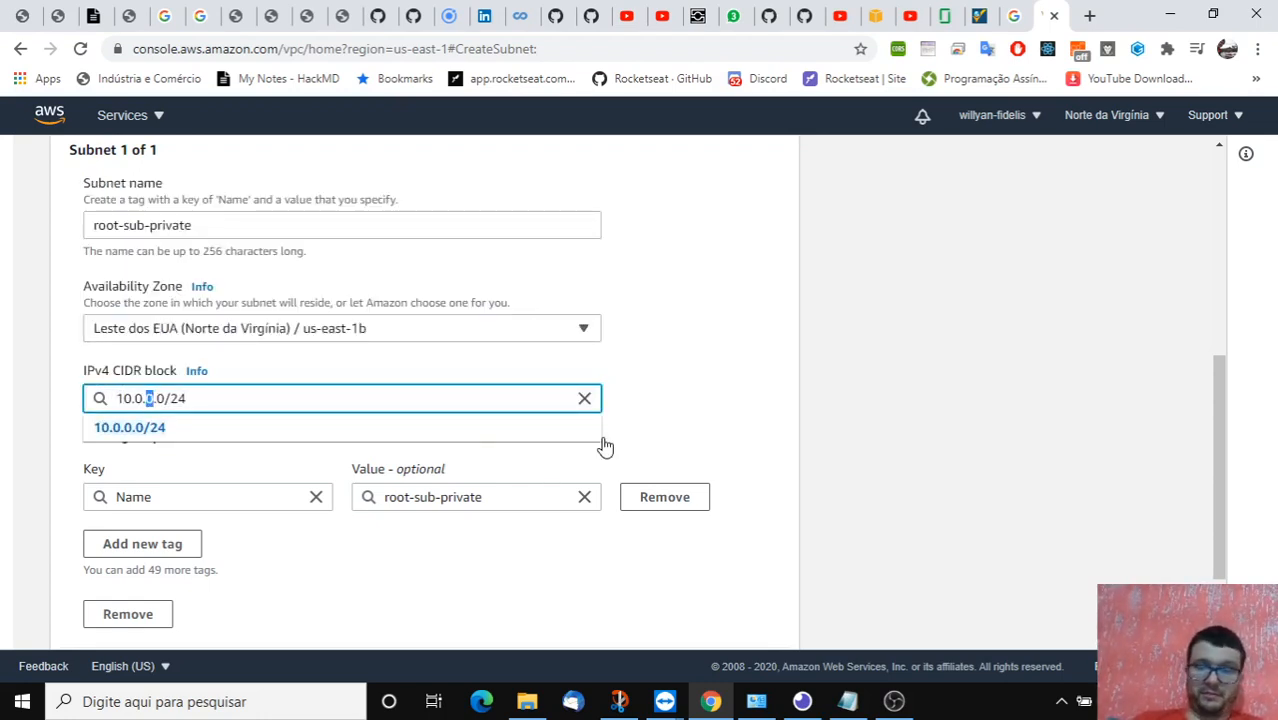
pyautogui.write('20')
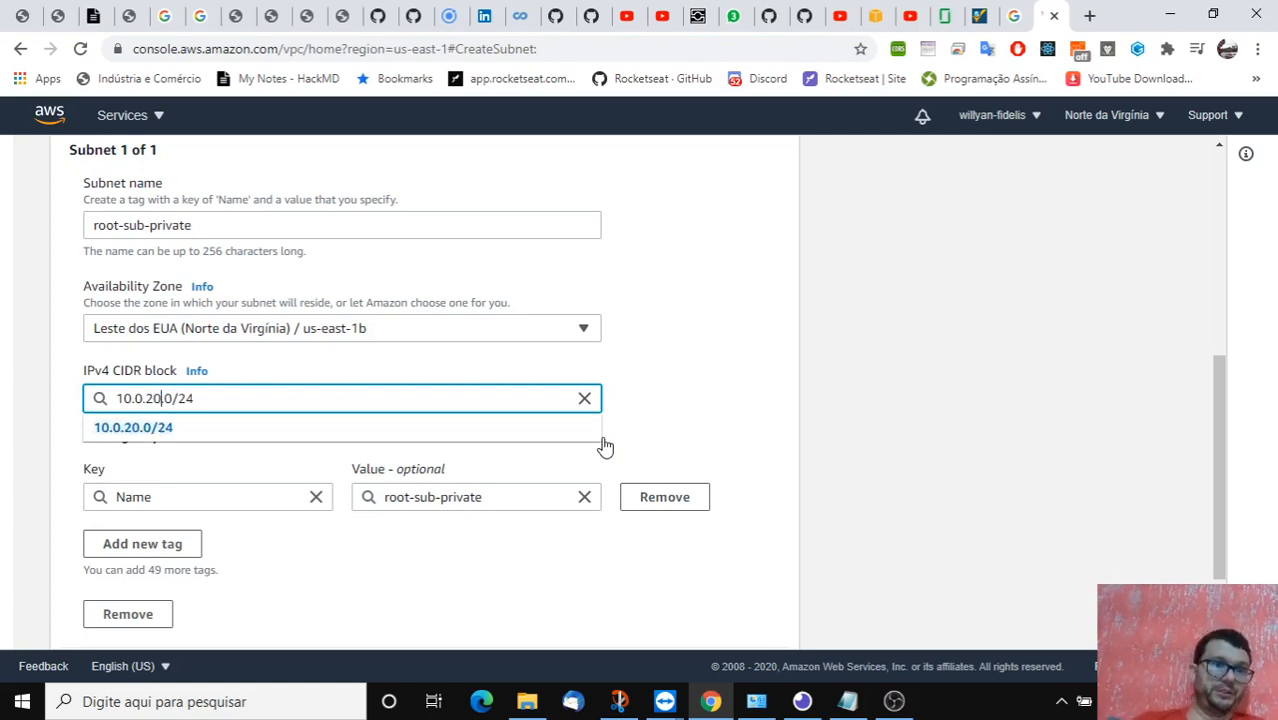
pyautogui.click(831, 376)
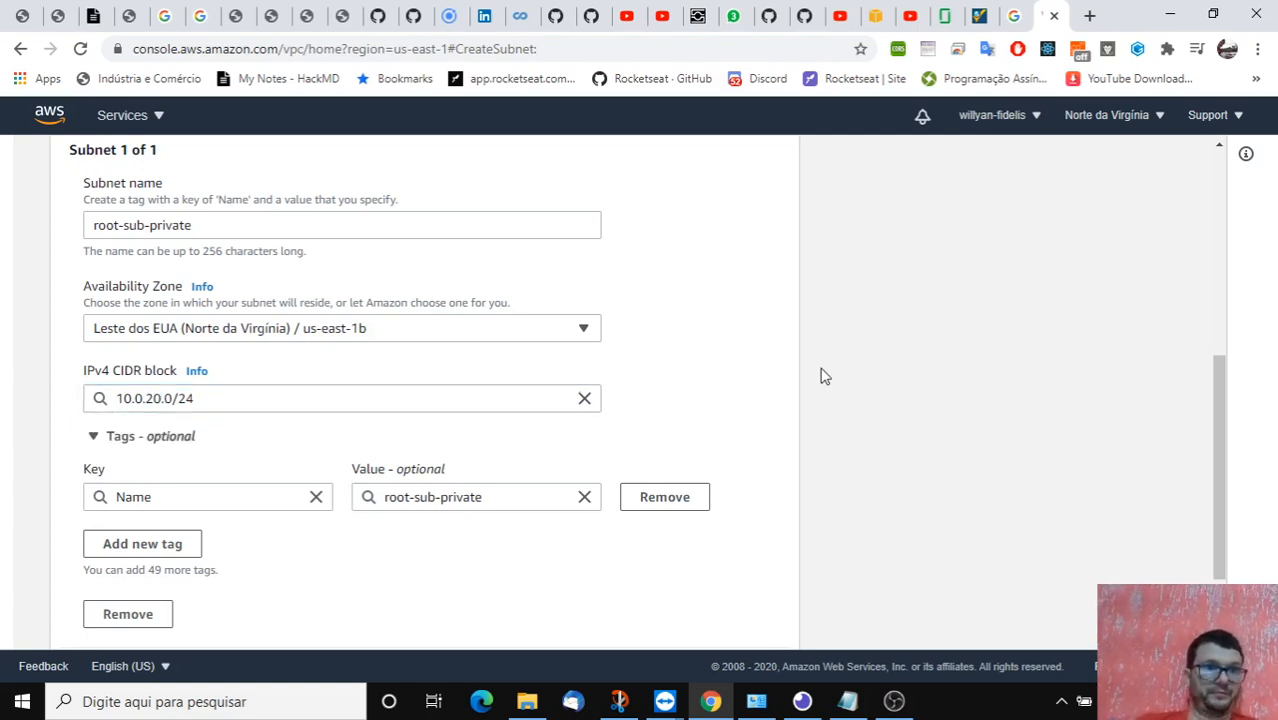
# Step: Review the subnet settings and create the root-sub-private subnet
pyautogui.scroll(1, 822, 374)
pyautogui.scroll(-1, 814, 361)
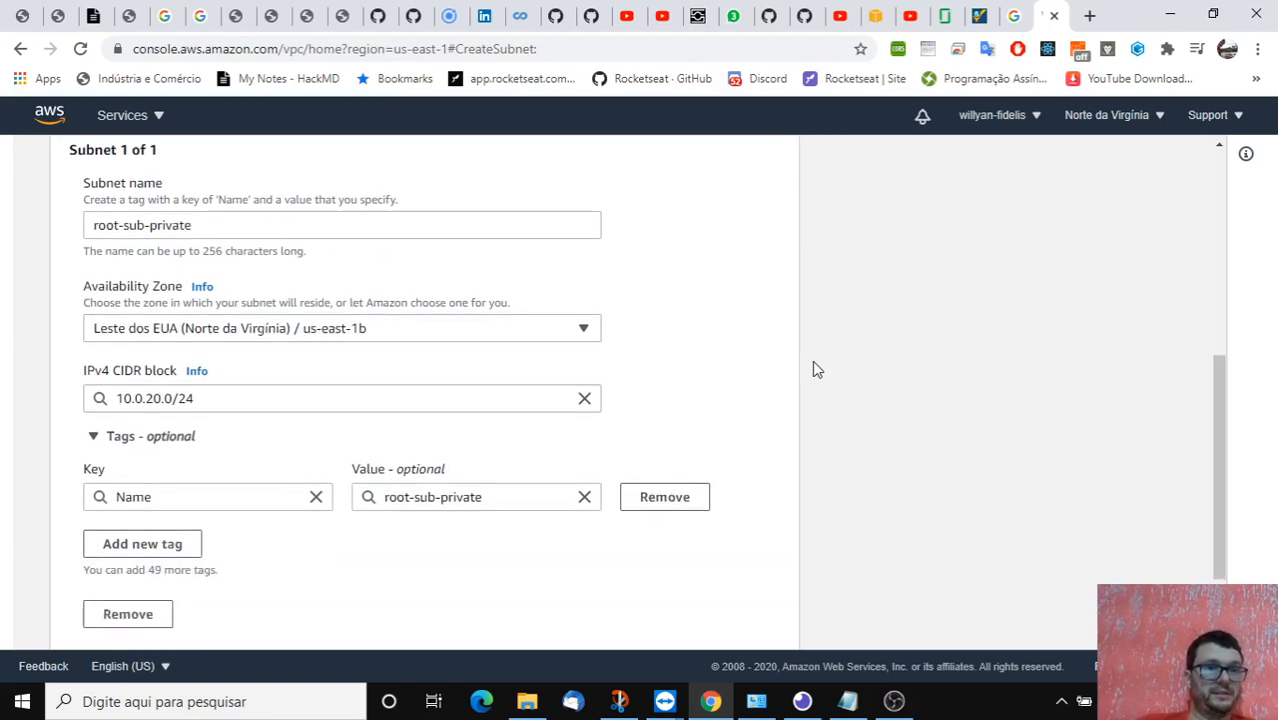
pyautogui.scroll(-1, 816, 370)
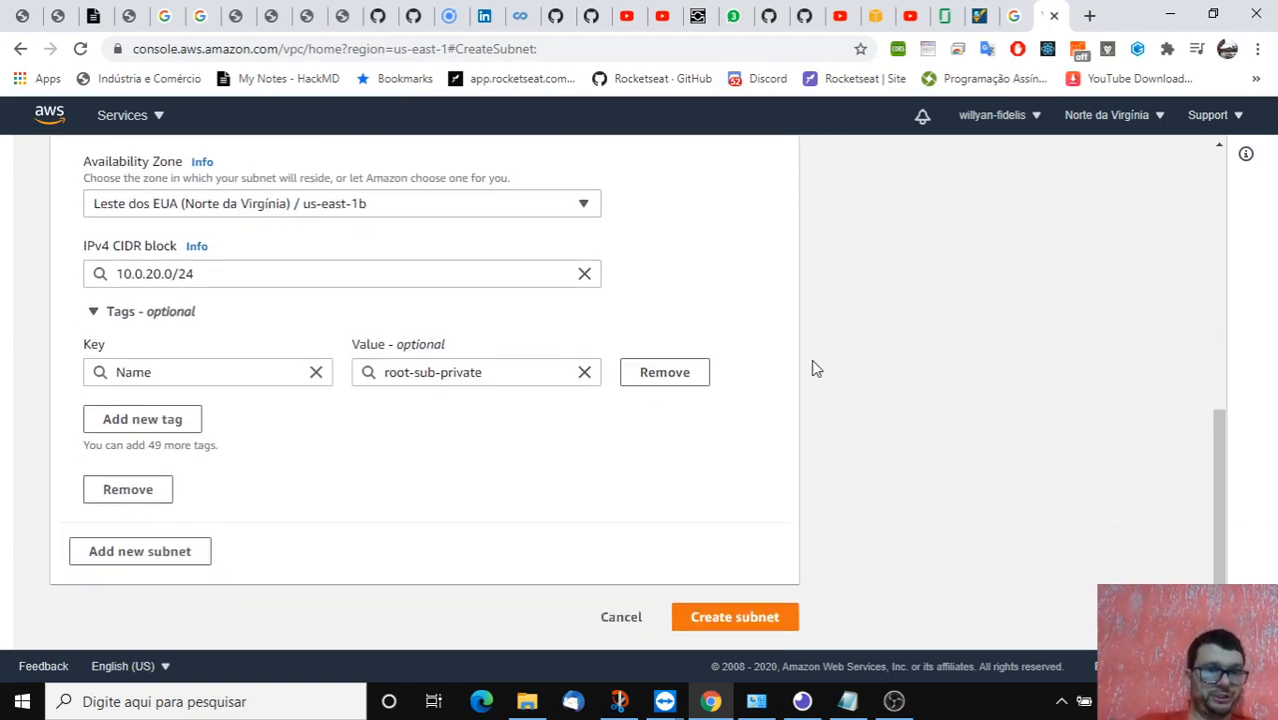
pyautogui.click(740, 617)
pyautogui.scroll(-6, 760, 534)
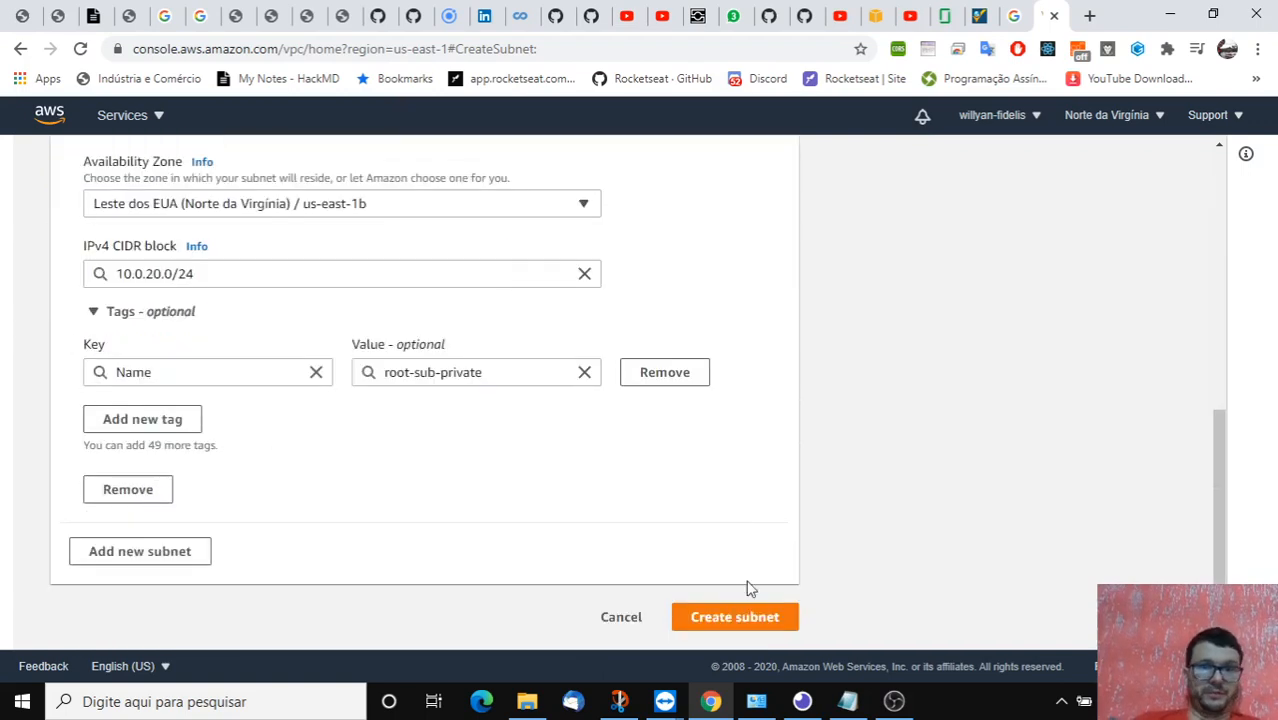
pyautogui.click(747, 618)
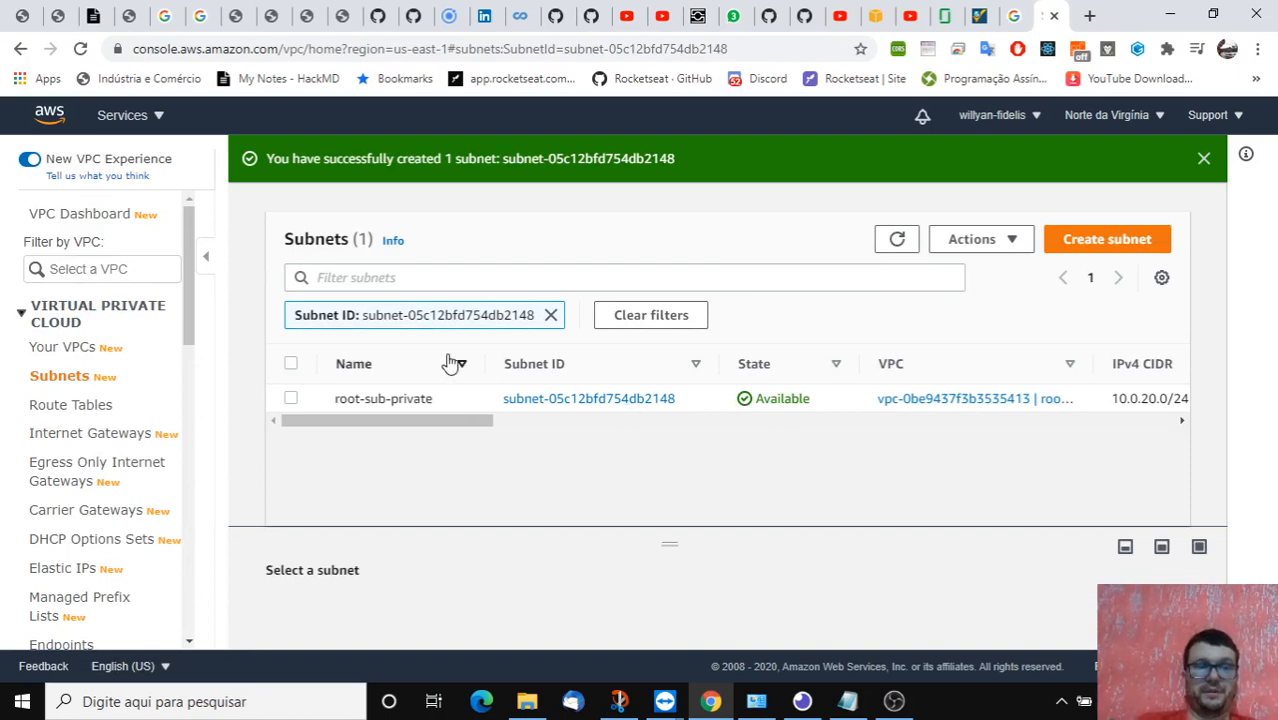
# Step: Start creating a route table with the name tag root-route-public and copy that name
pyautogui.click(103, 410)
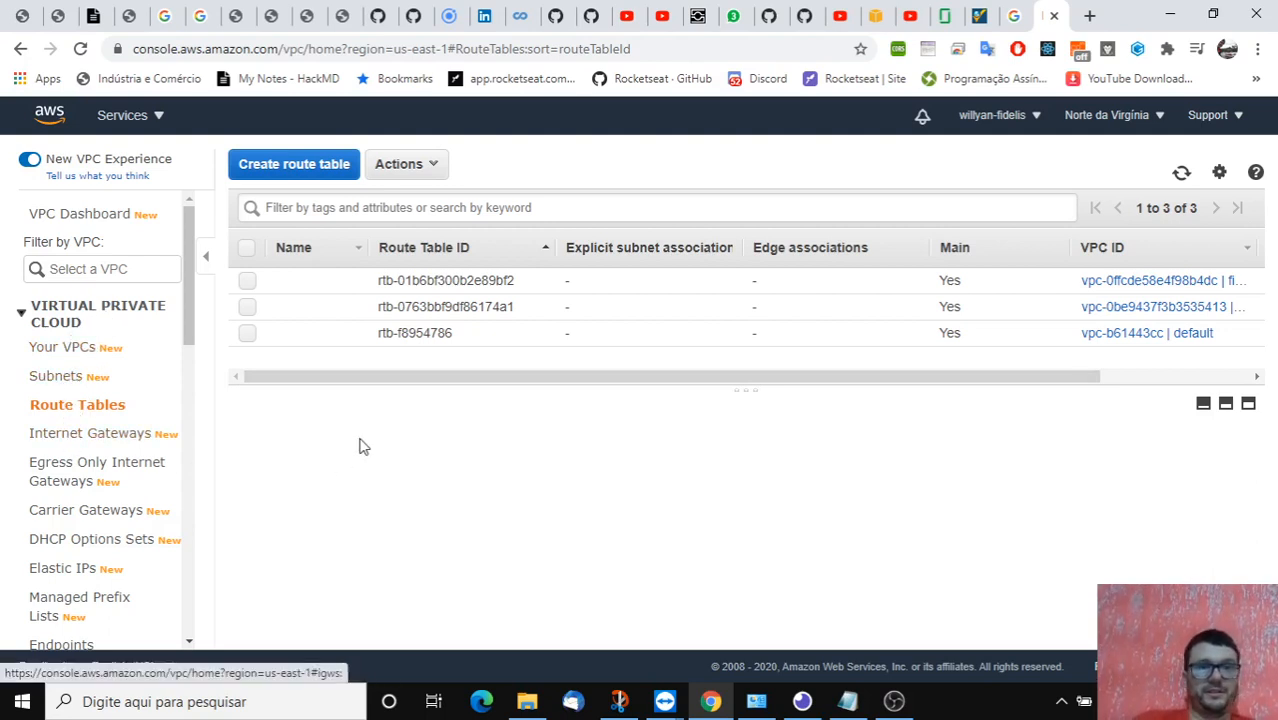
pyautogui.click(331, 178)
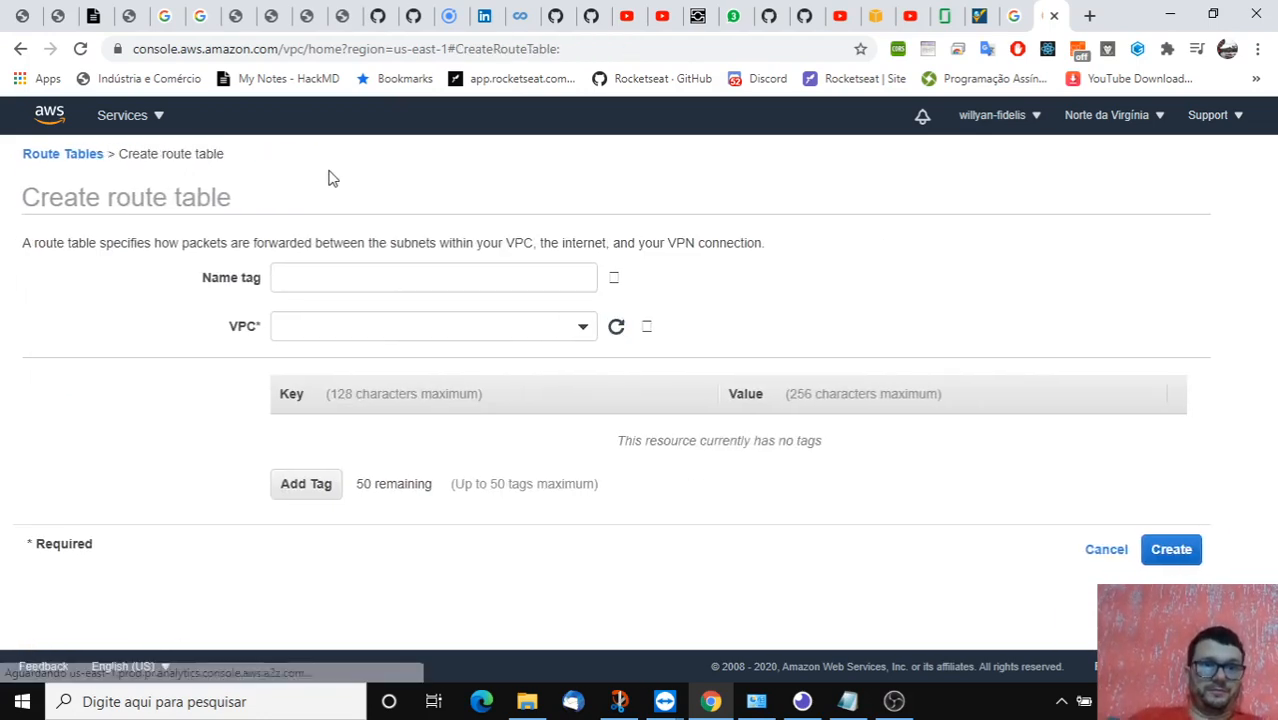
pyautogui.click(362, 277)
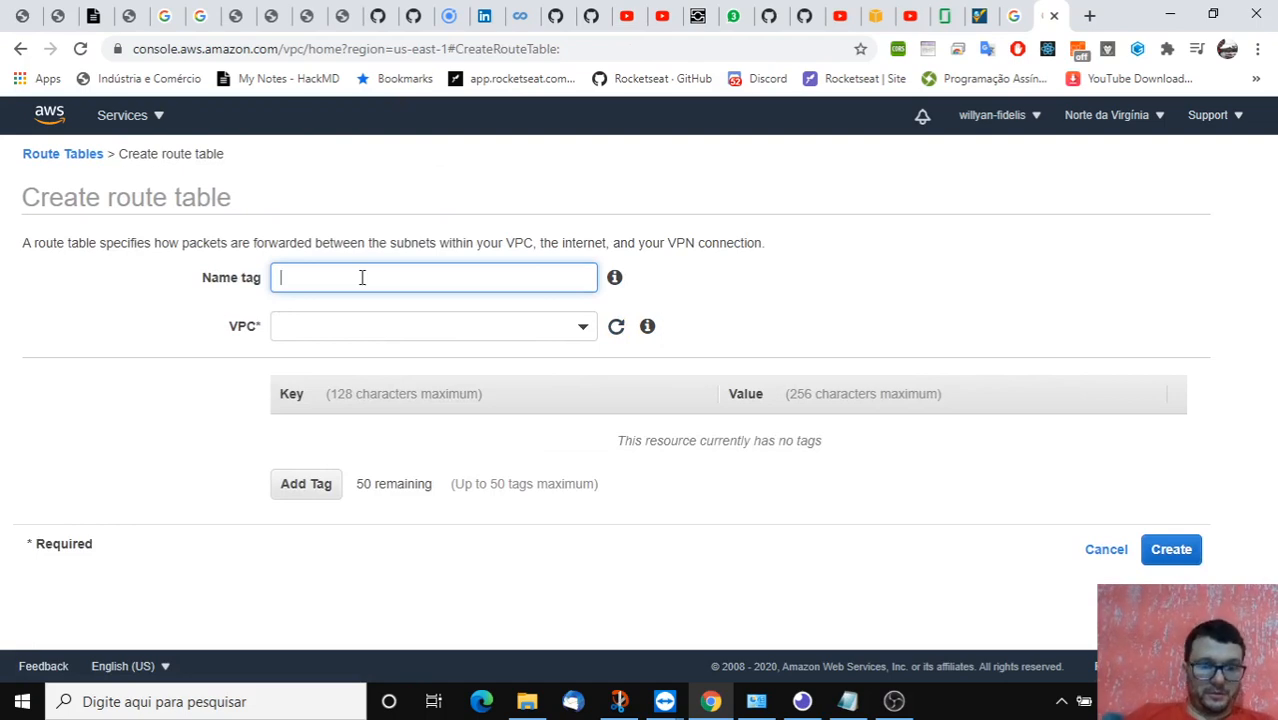
pyautogui.write('root')
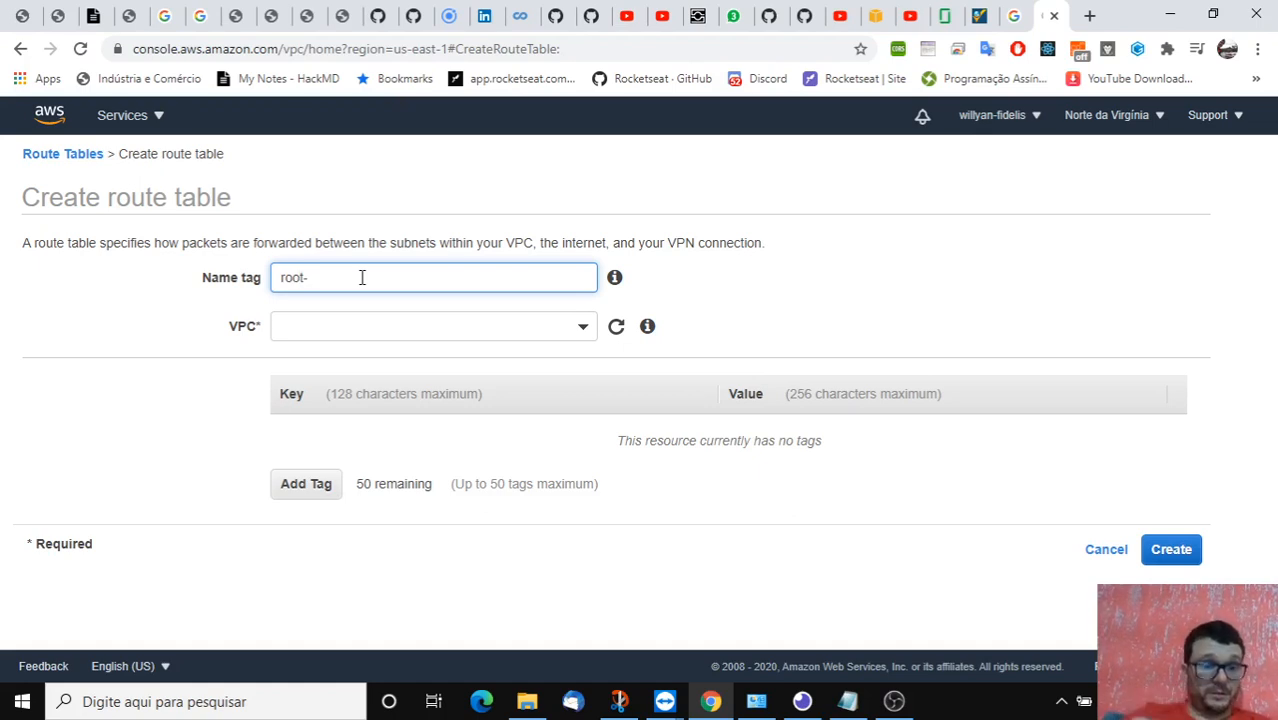
pyautogui.write('-ro')
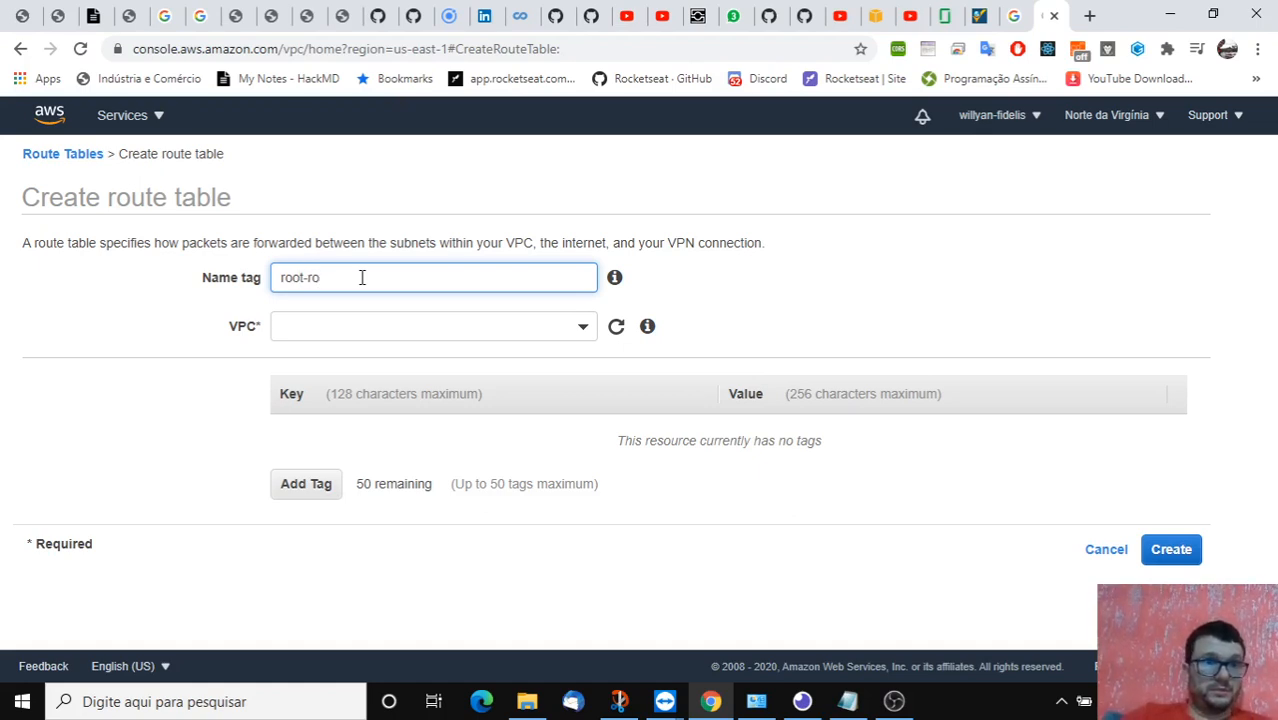
pyautogui.write('ute')
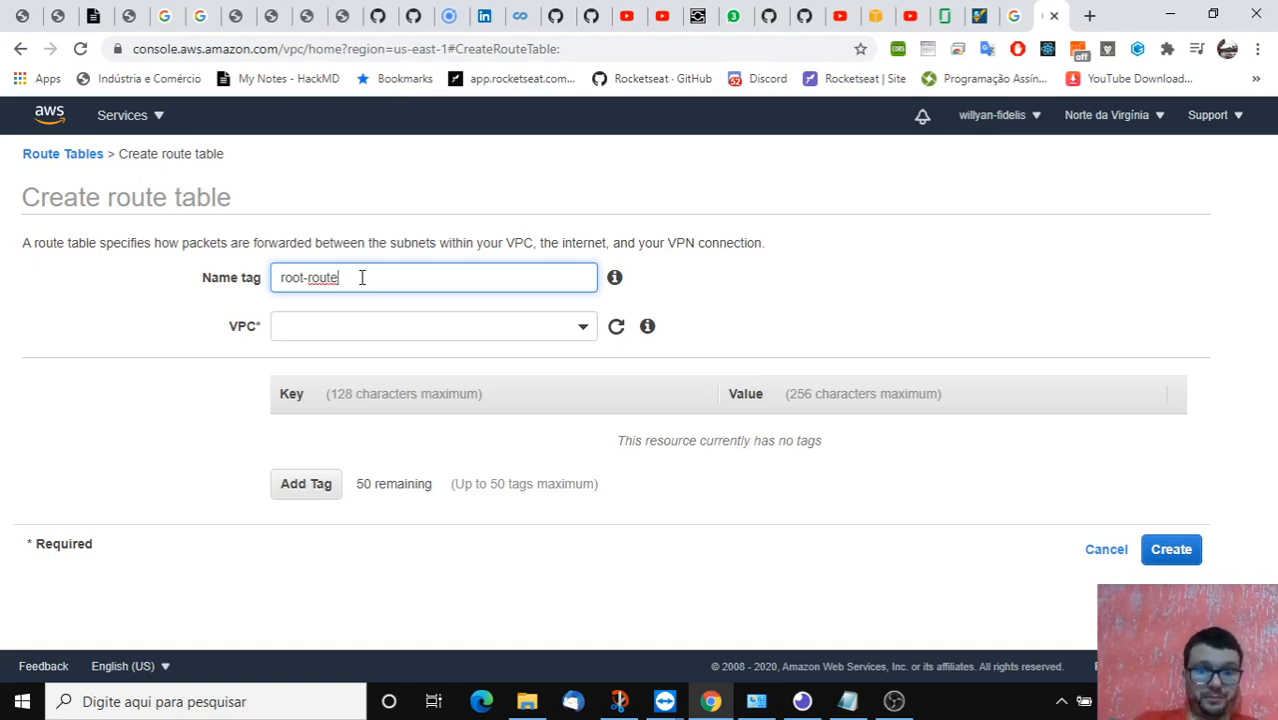
pyautogui.write('-p')
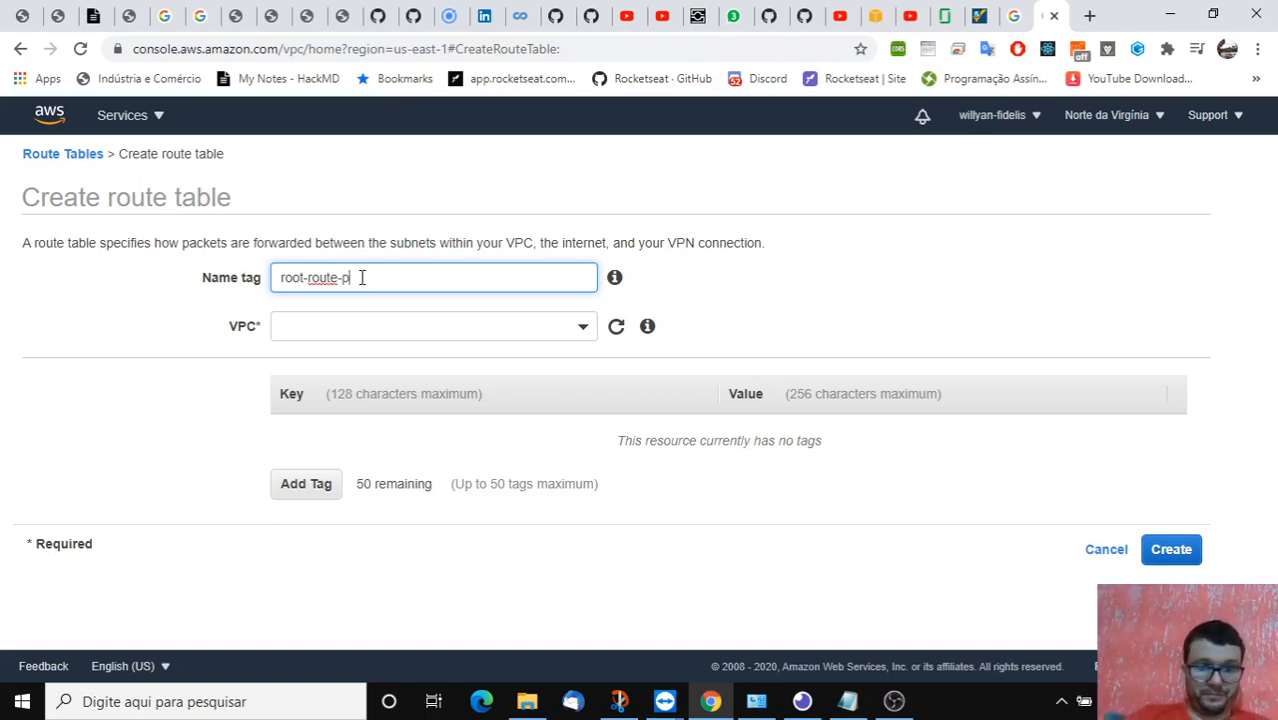
pyautogui.write('ublic')
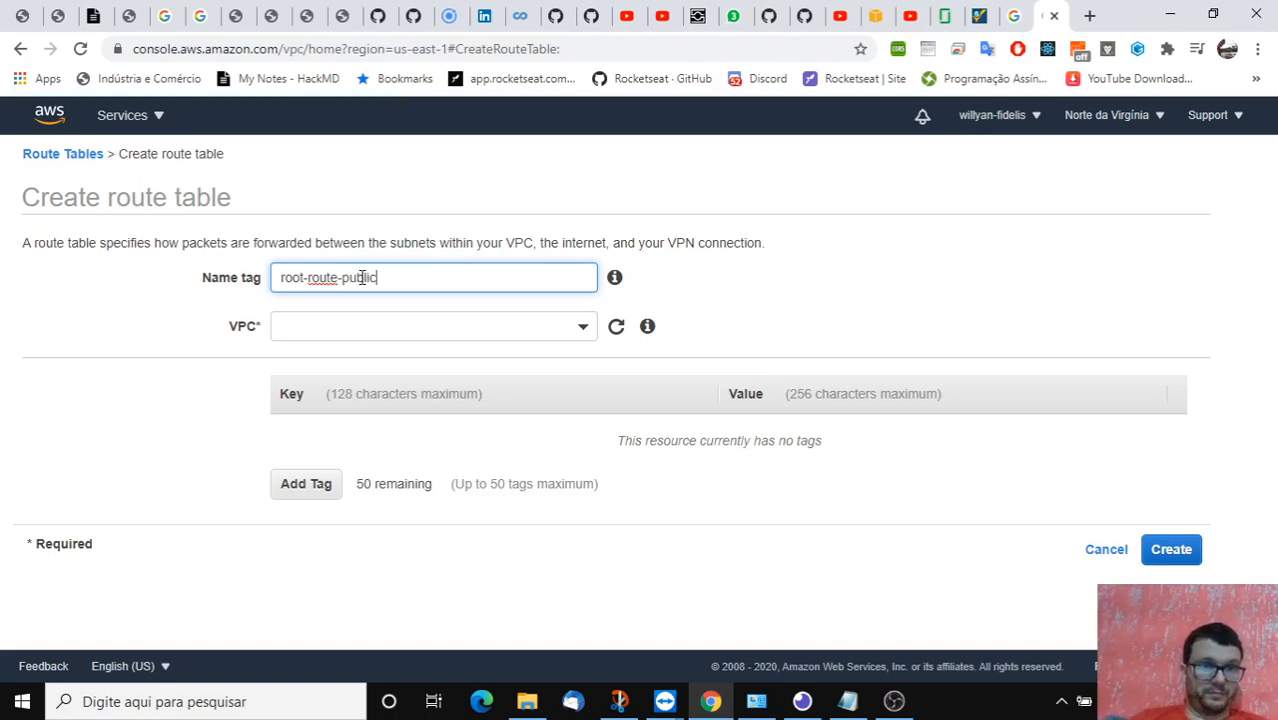
pyautogui.moveTo(408, 285); pyautogui.dragTo(171, 274)
pyautogui.hotkey('ctrl', 'c')
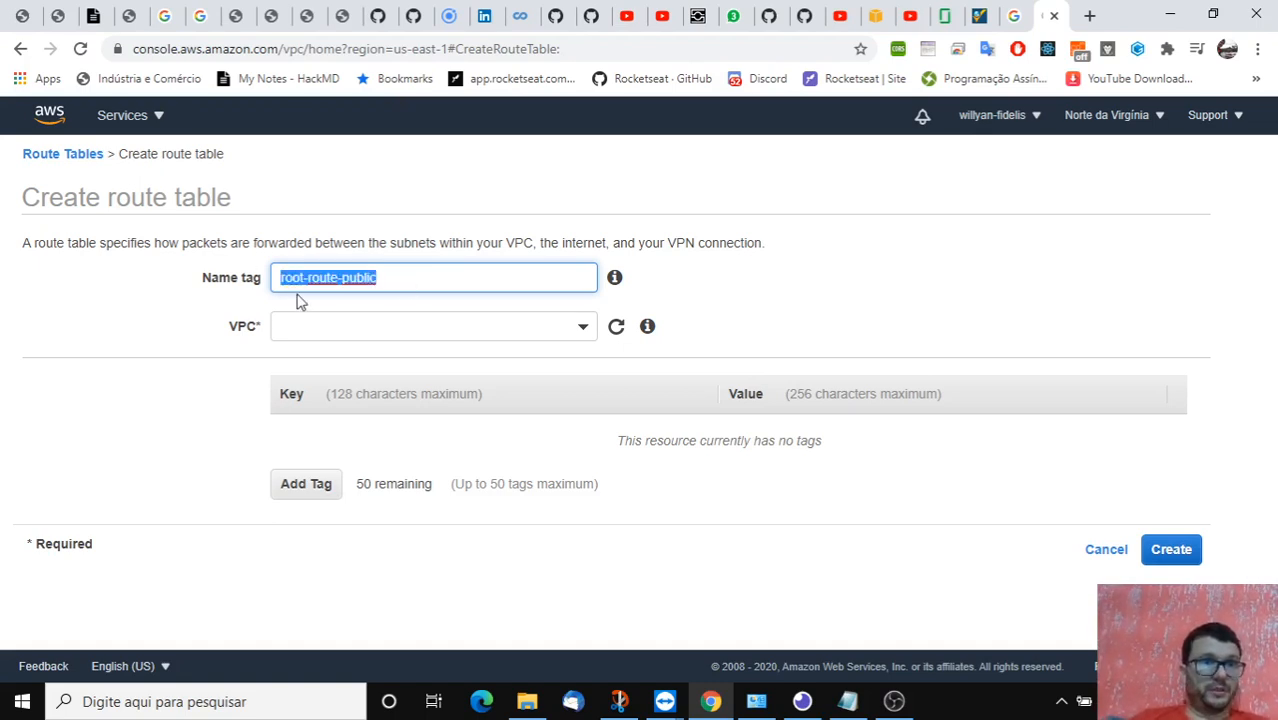
# Step: Assign the public route table to the root-vpc VPC, create it, and return to the route table list
pyautogui.click(794, 275)
pyautogui.click(447, 320)
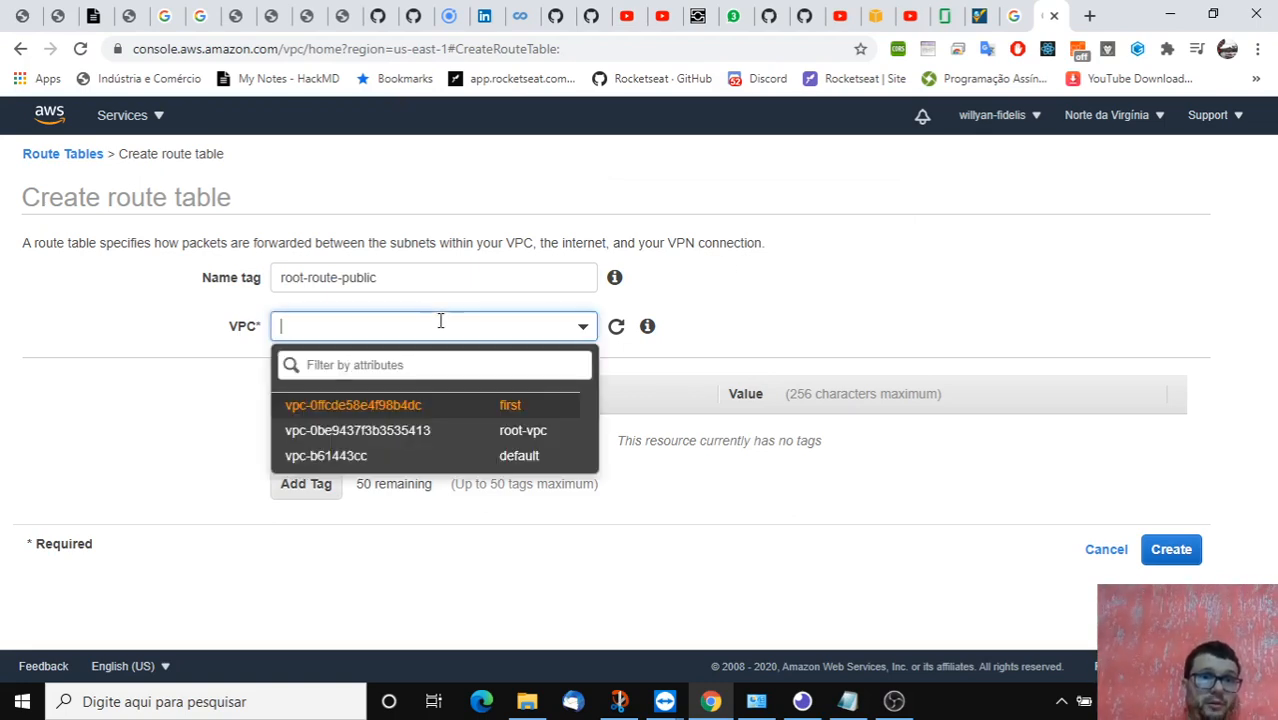
pyautogui.click(531, 437)
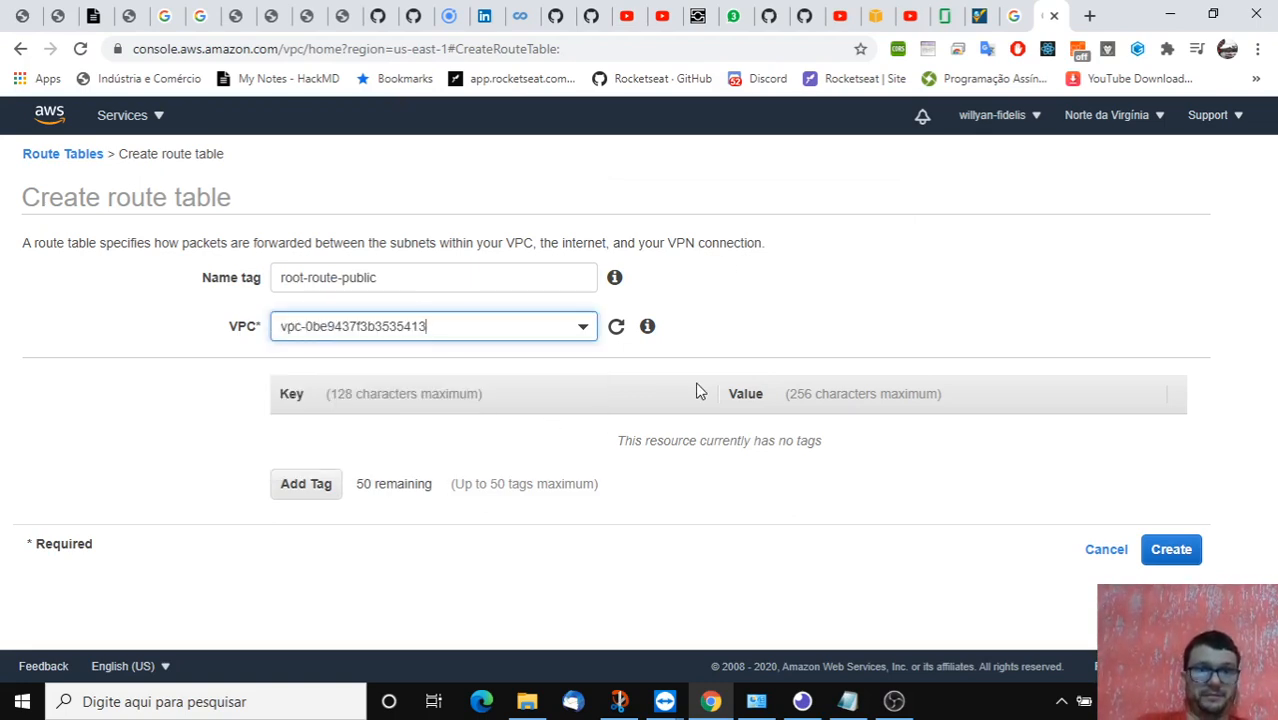
pyautogui.click(1180, 560)
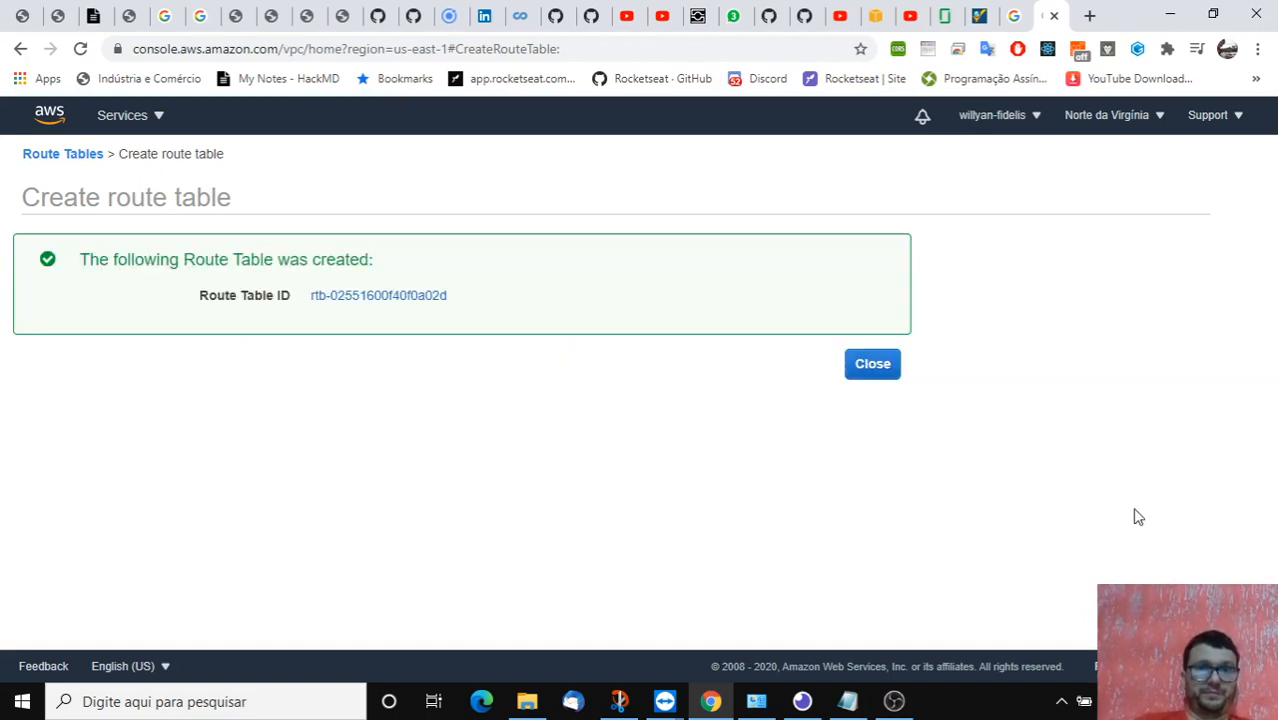
pyautogui.click(892, 372)
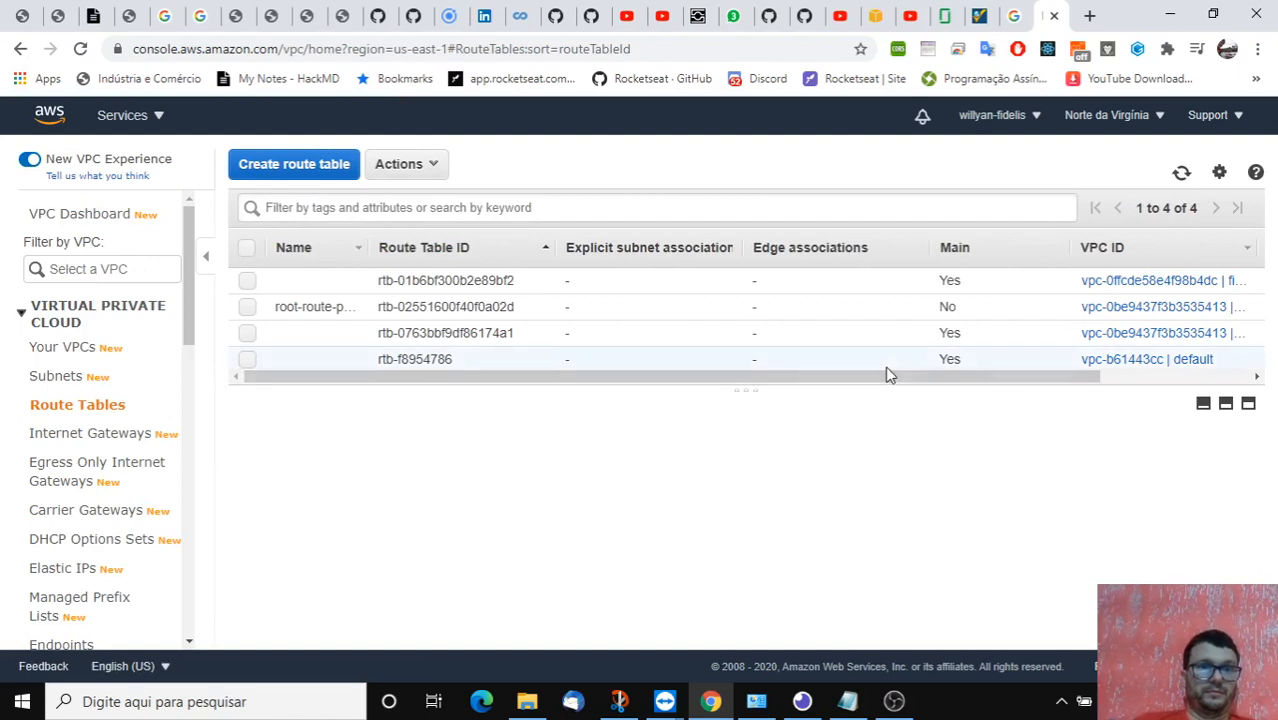
# Step: Start another route table and name it root-route-private by pasting the copied name and replacing "public" with "private"
pyautogui.click(291, 177)
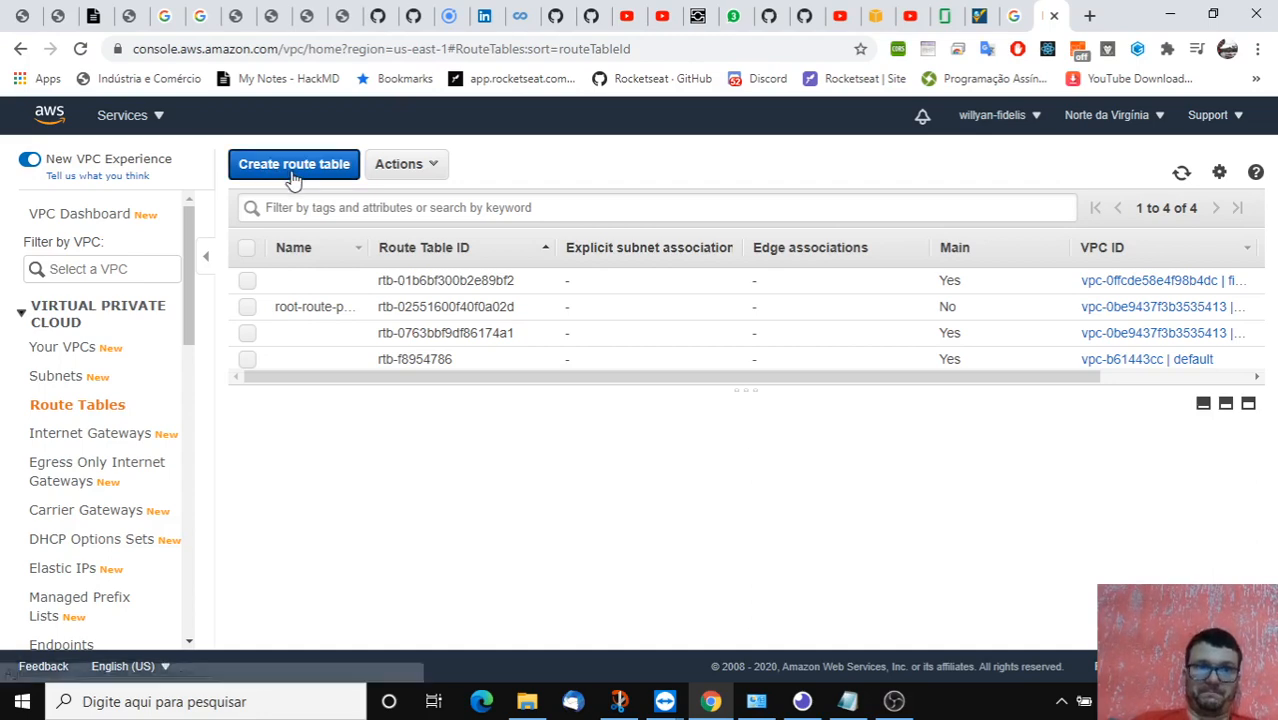
pyautogui.click(313, 282)
pyautogui.hotkey('ctrl', 'v')
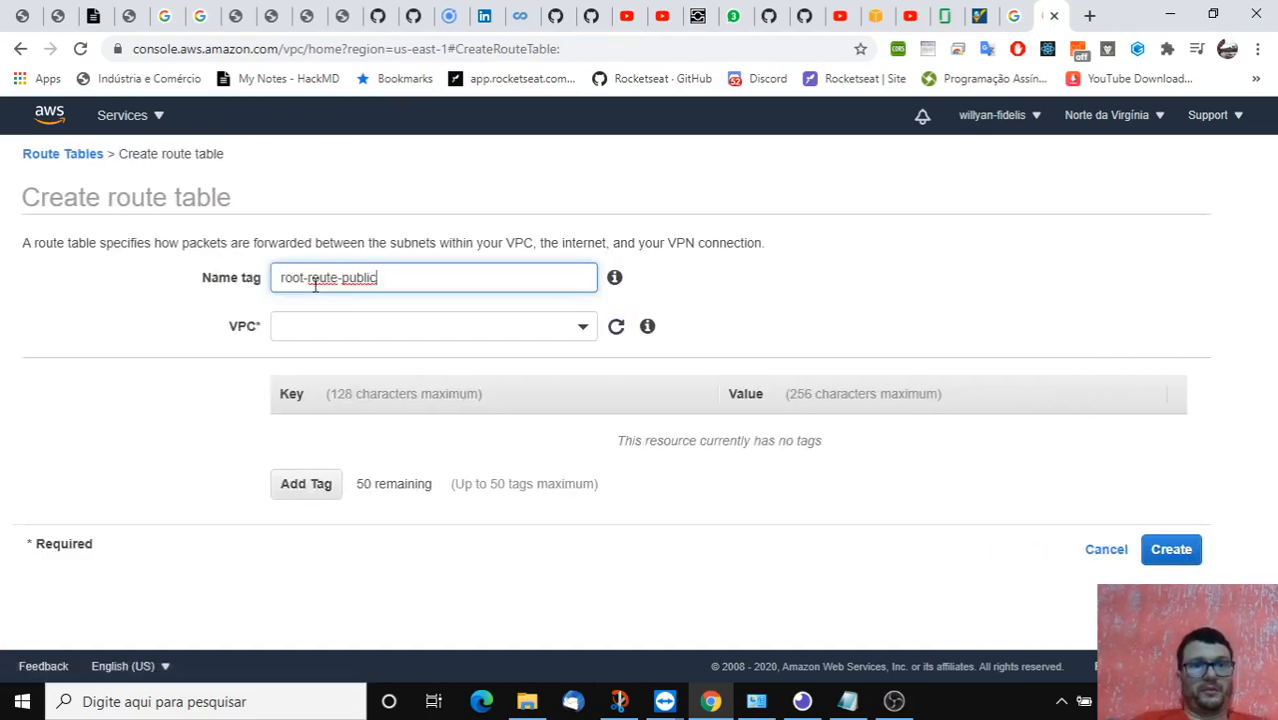
pyautogui.press('BackSpace')
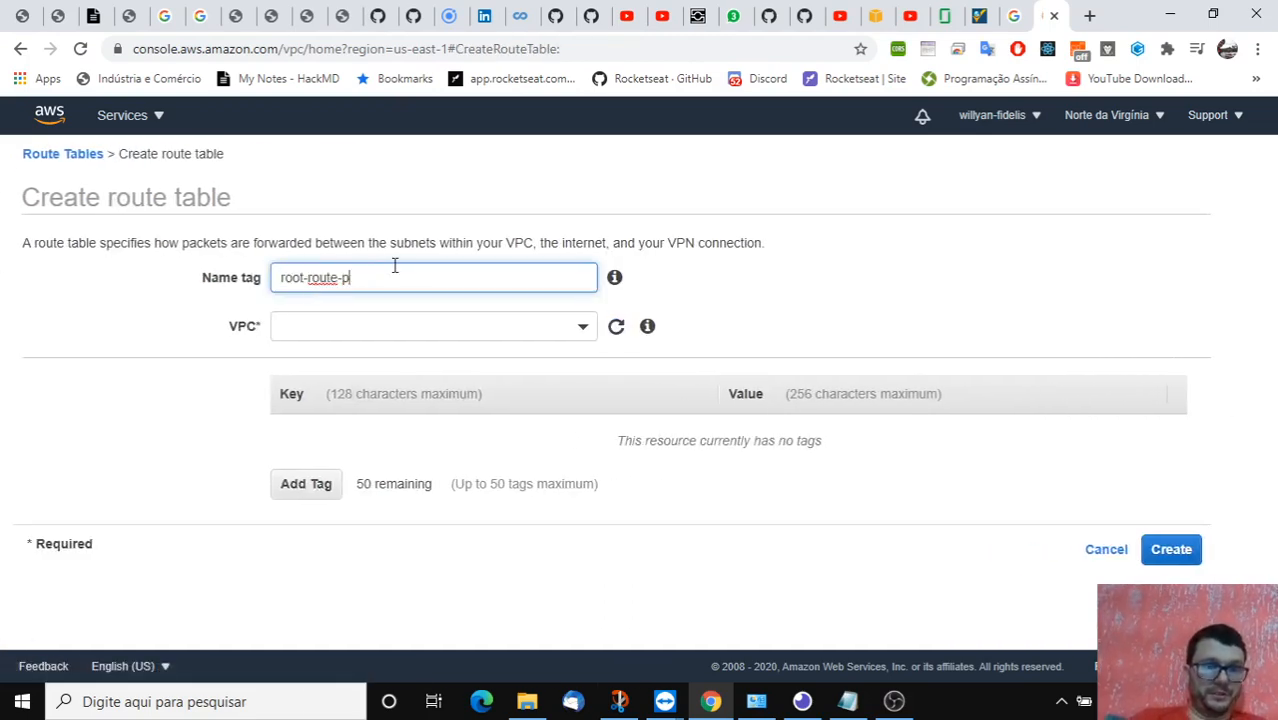
pyautogui.write('private')
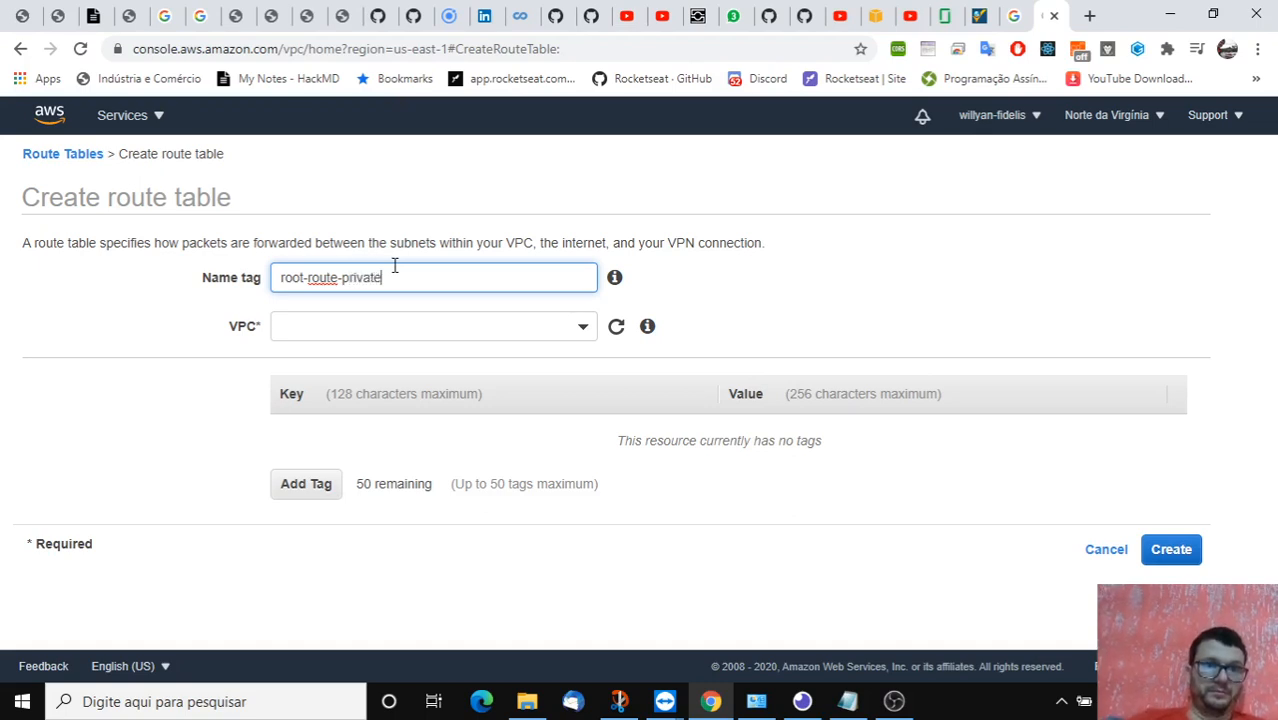
# Step: Assign the private route table to the root-vpc VPC and create it
pyautogui.click(434, 326)
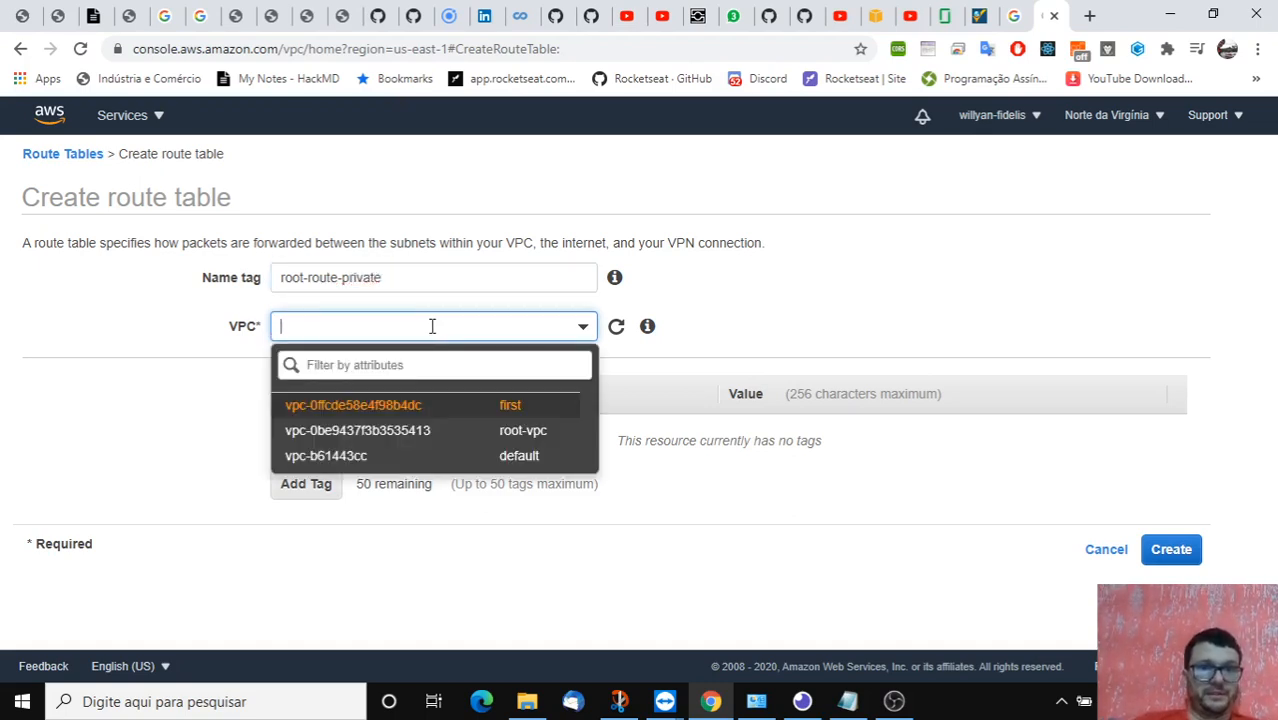
pyautogui.click(508, 432)
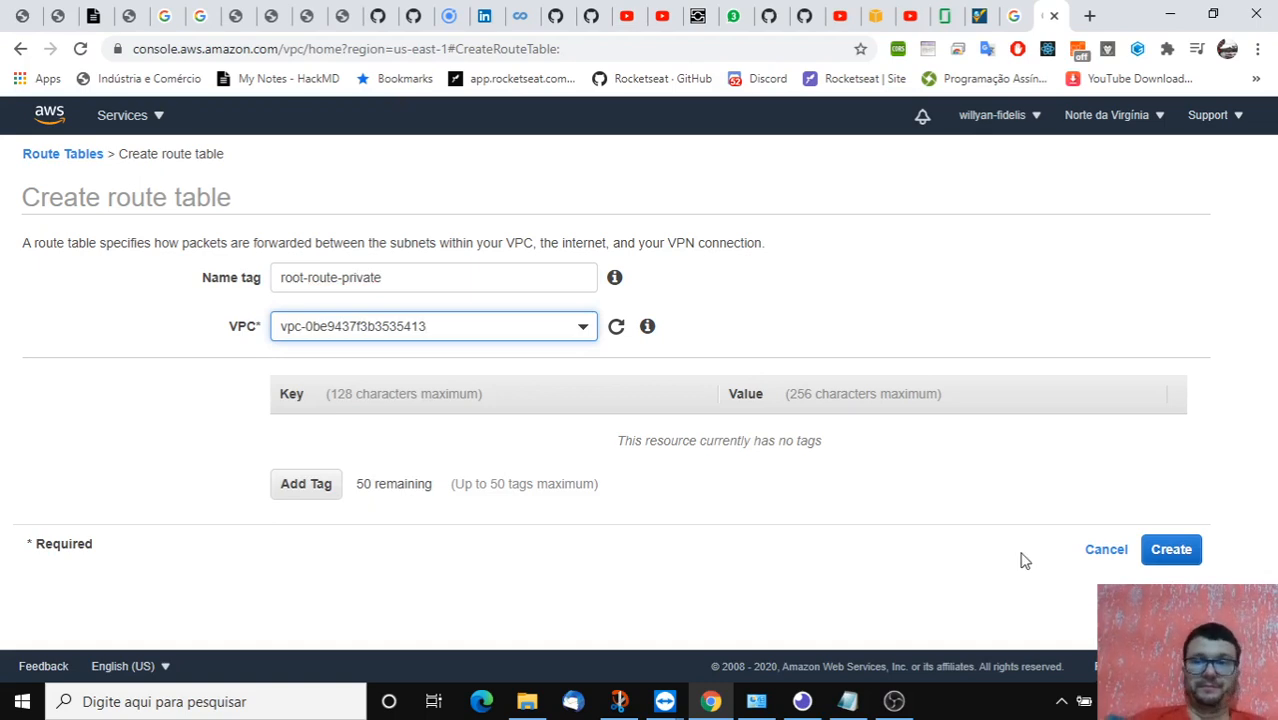
pyautogui.click(1172, 550)
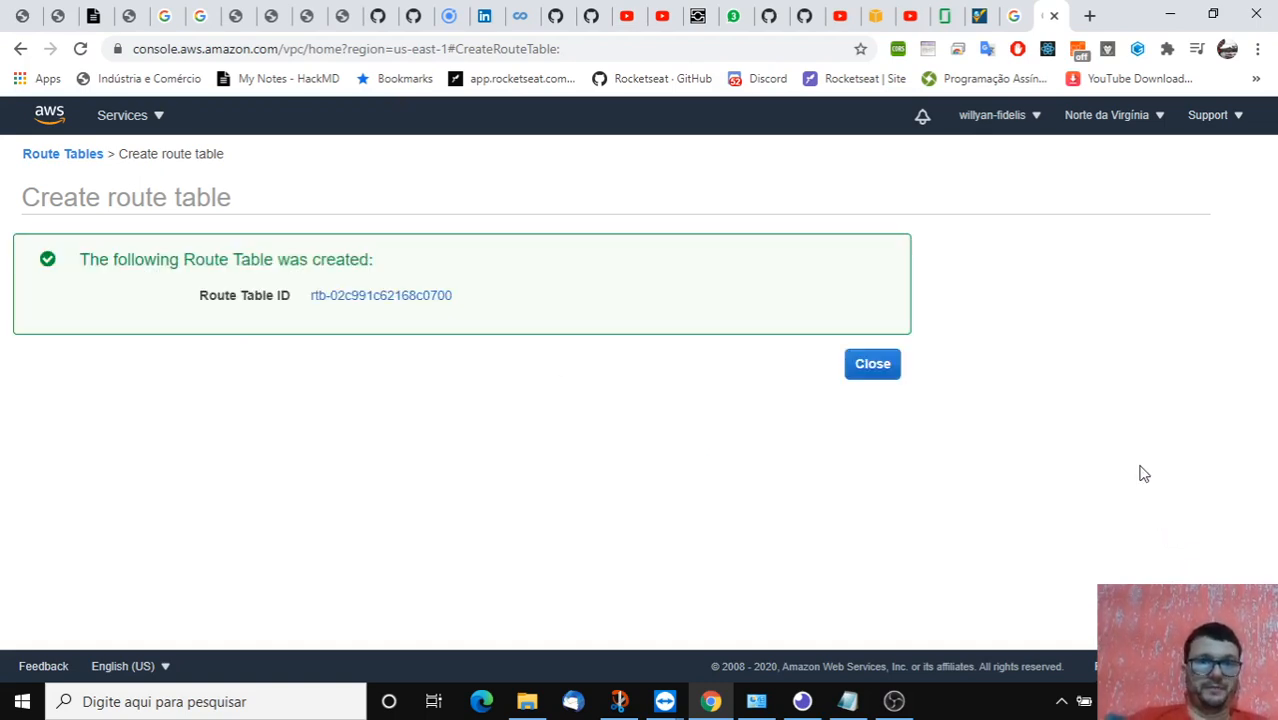
# Step: Return to the route table list and sort it by route table ID in descending order
pyautogui.click(896, 373)
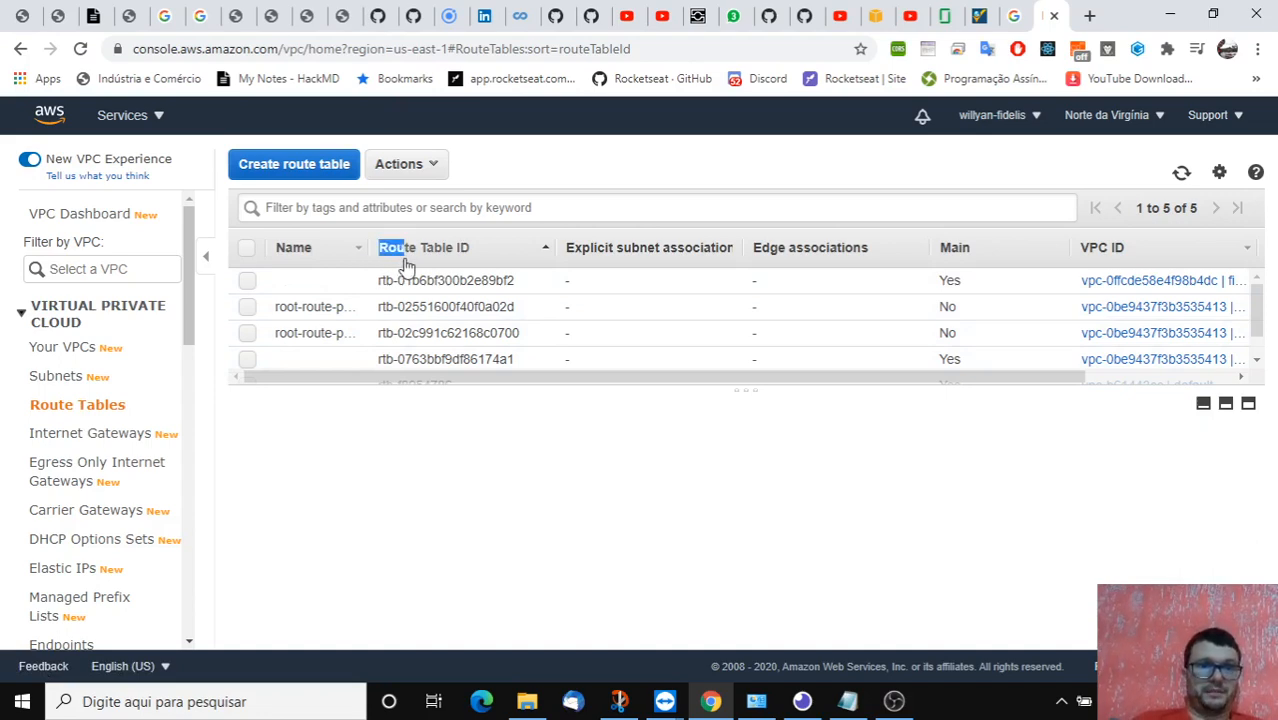
pyautogui.click(422, 258)
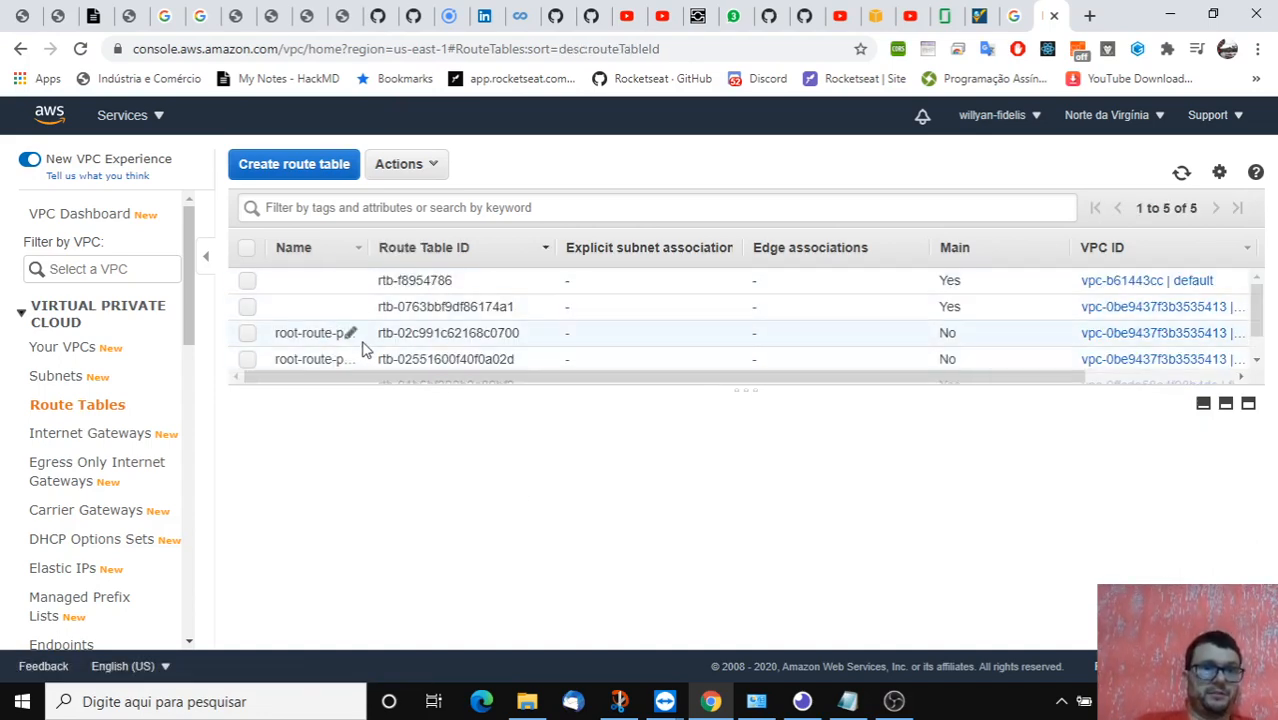
# Step: Create an internet gateway with the name tag root-ig and check its details
pyautogui.click(107, 440)
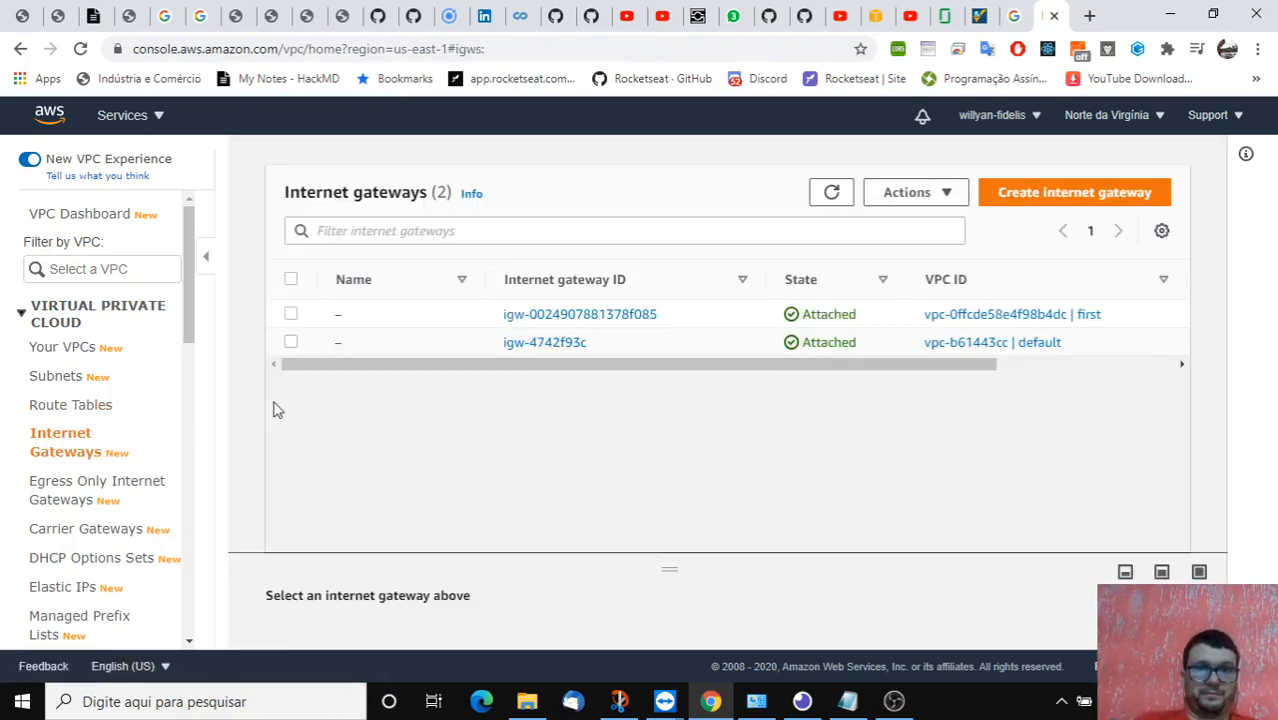
pyautogui.click(1090, 200)
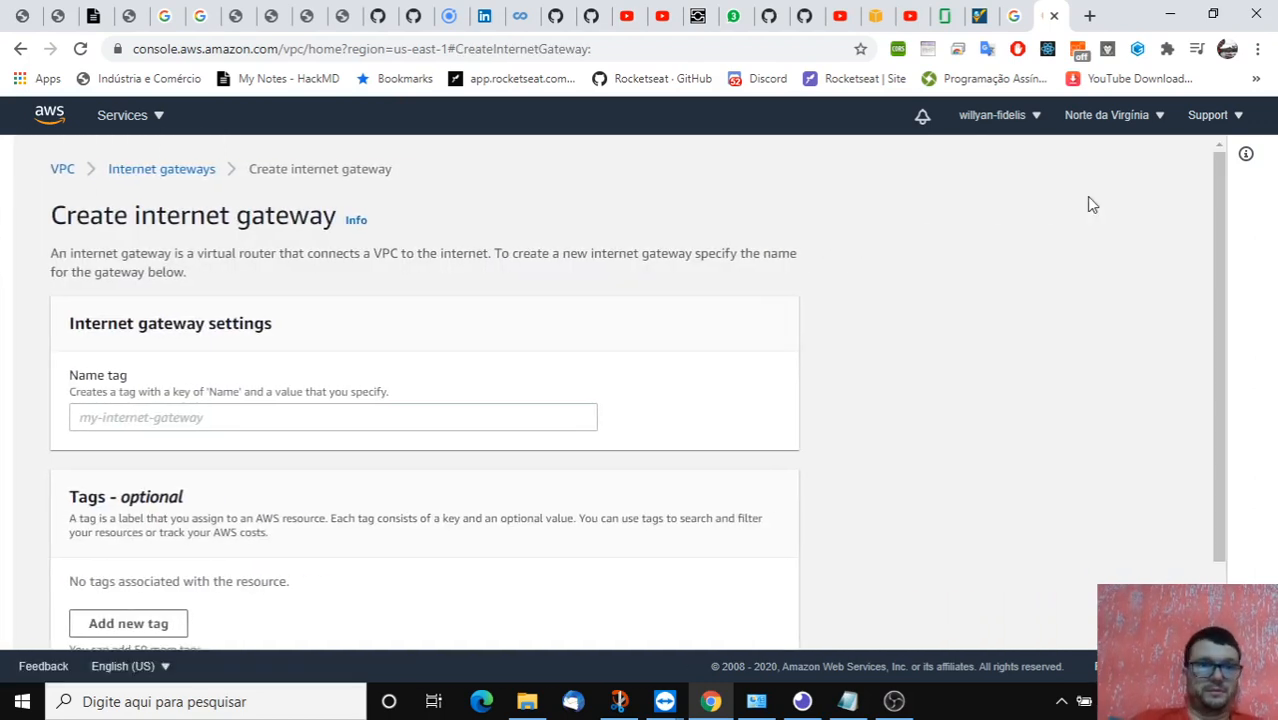
pyautogui.click(199, 409)
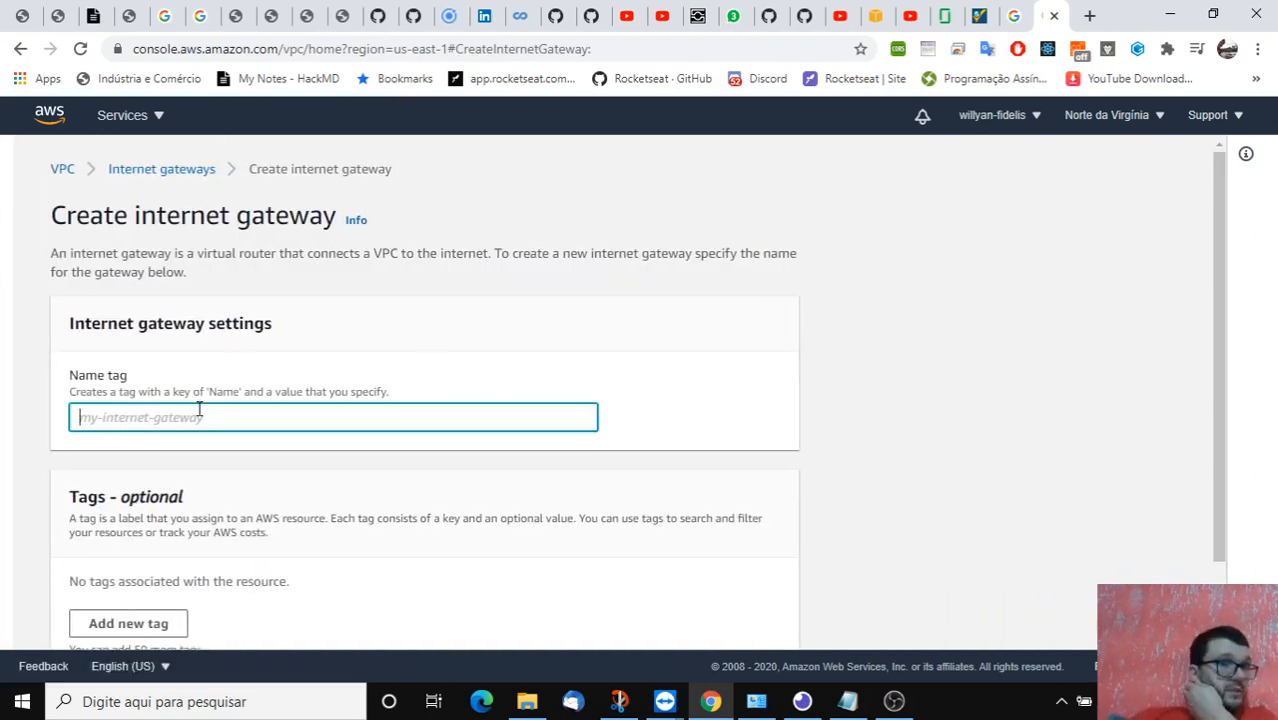
pyautogui.write('ro')
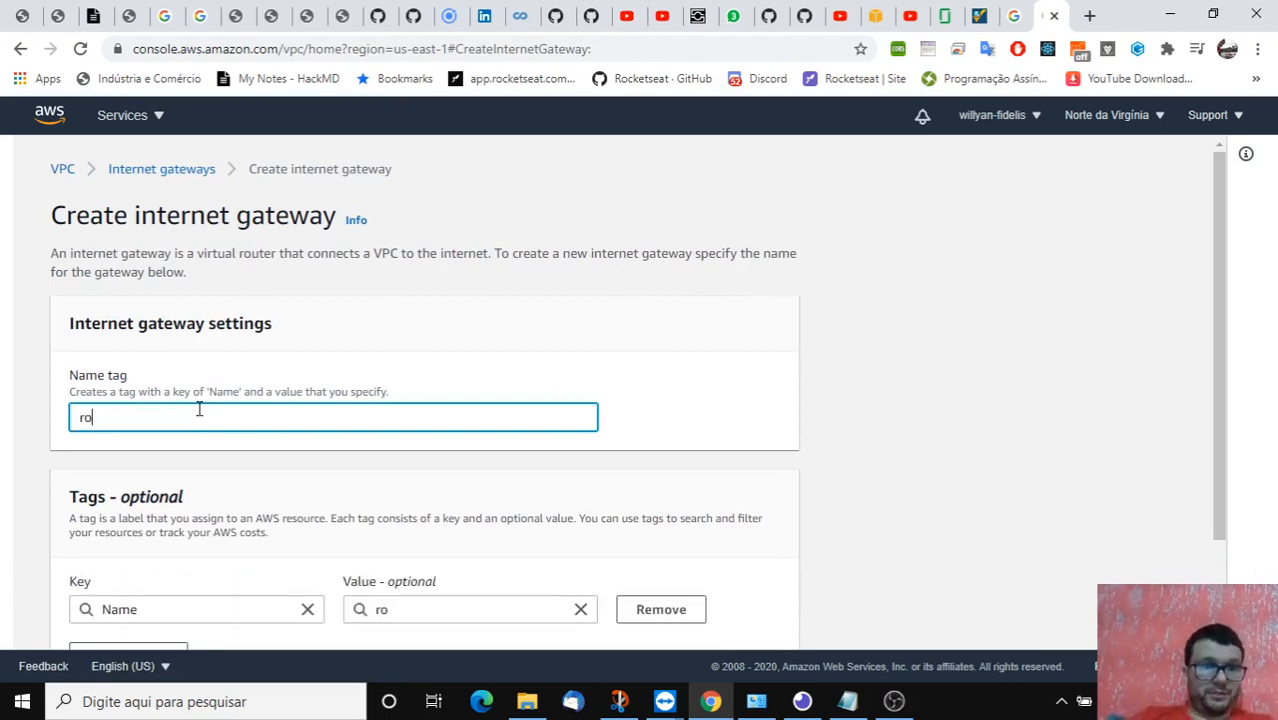
pyautogui.write('ot-')
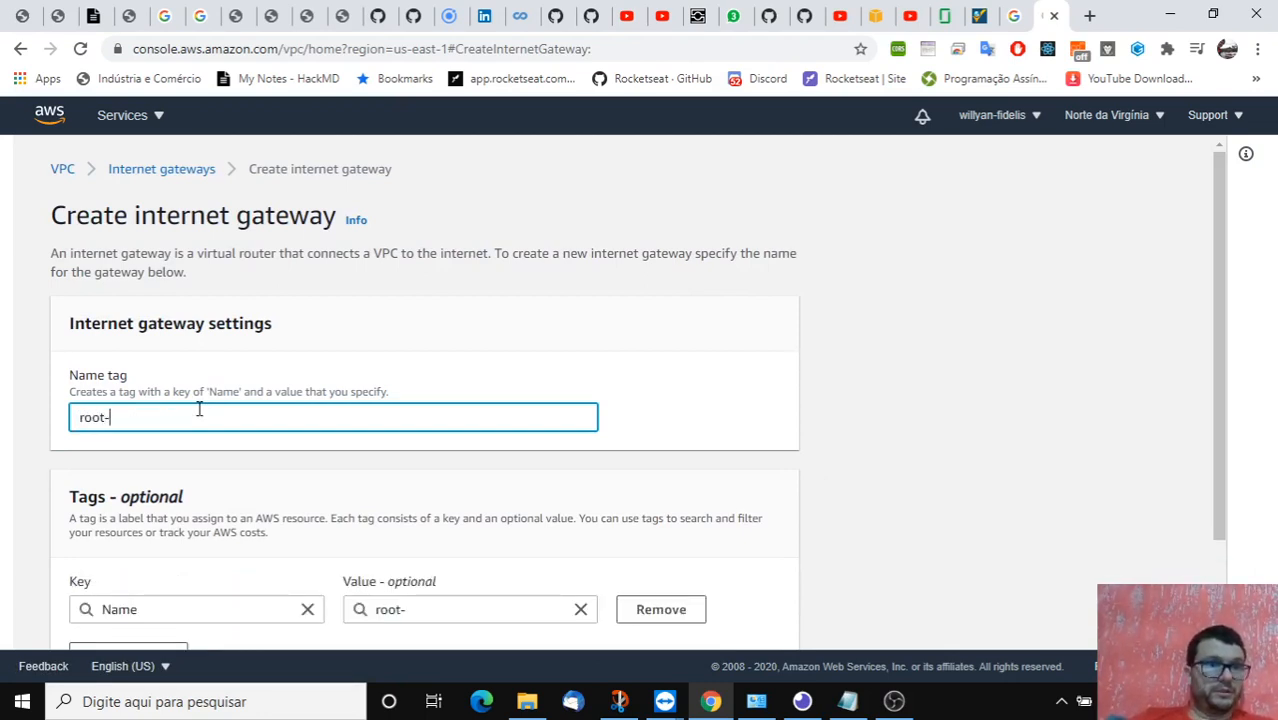
pyautogui.write('i')
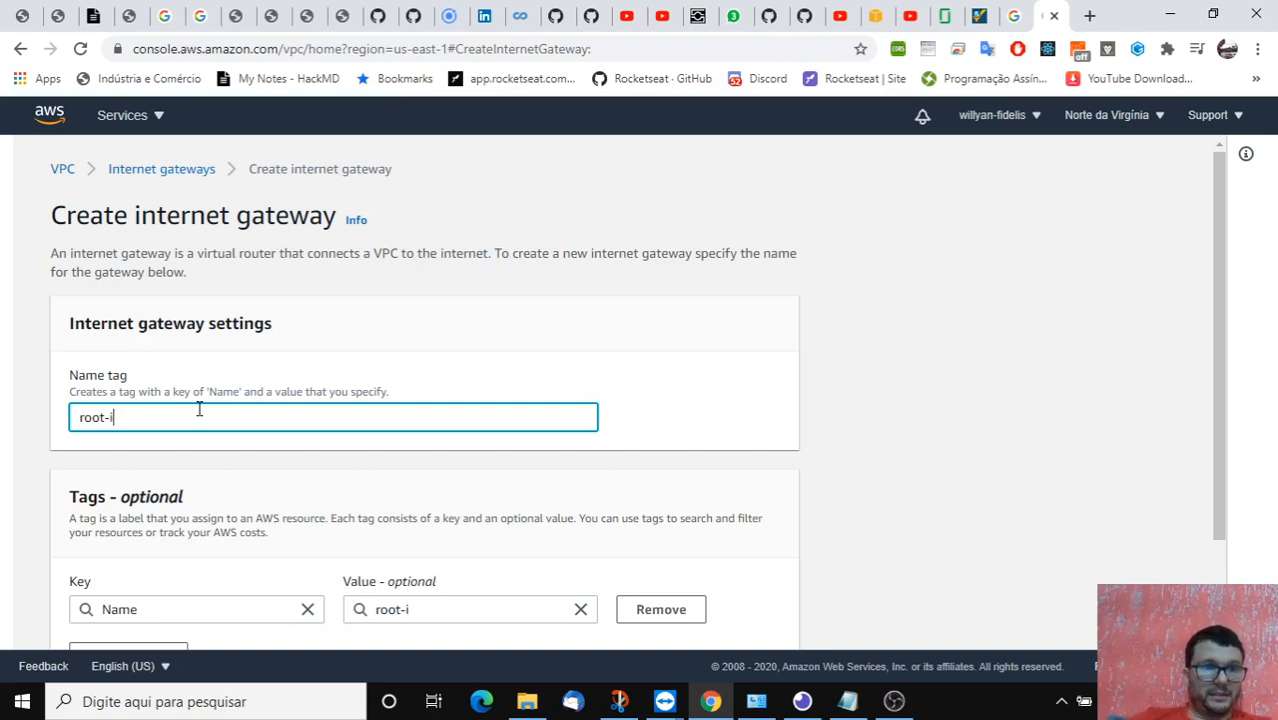
pyautogui.write('g')
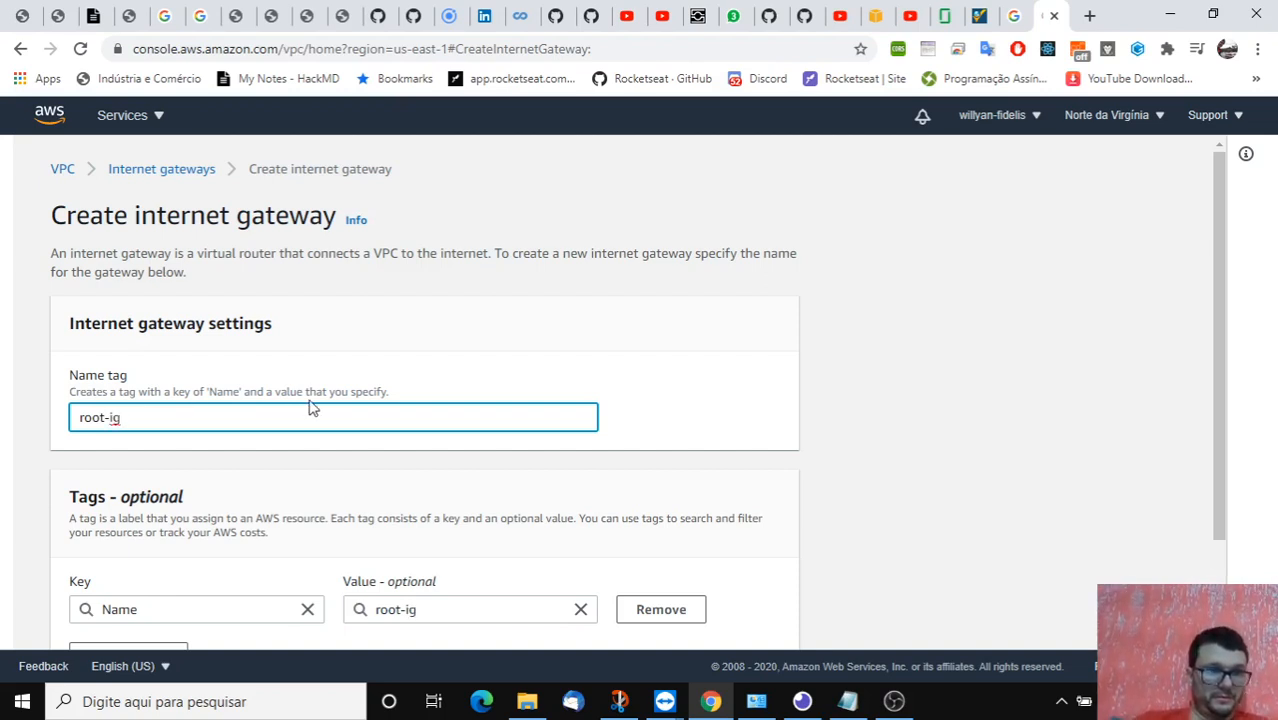
pyautogui.scroll(-2, 448, 362)
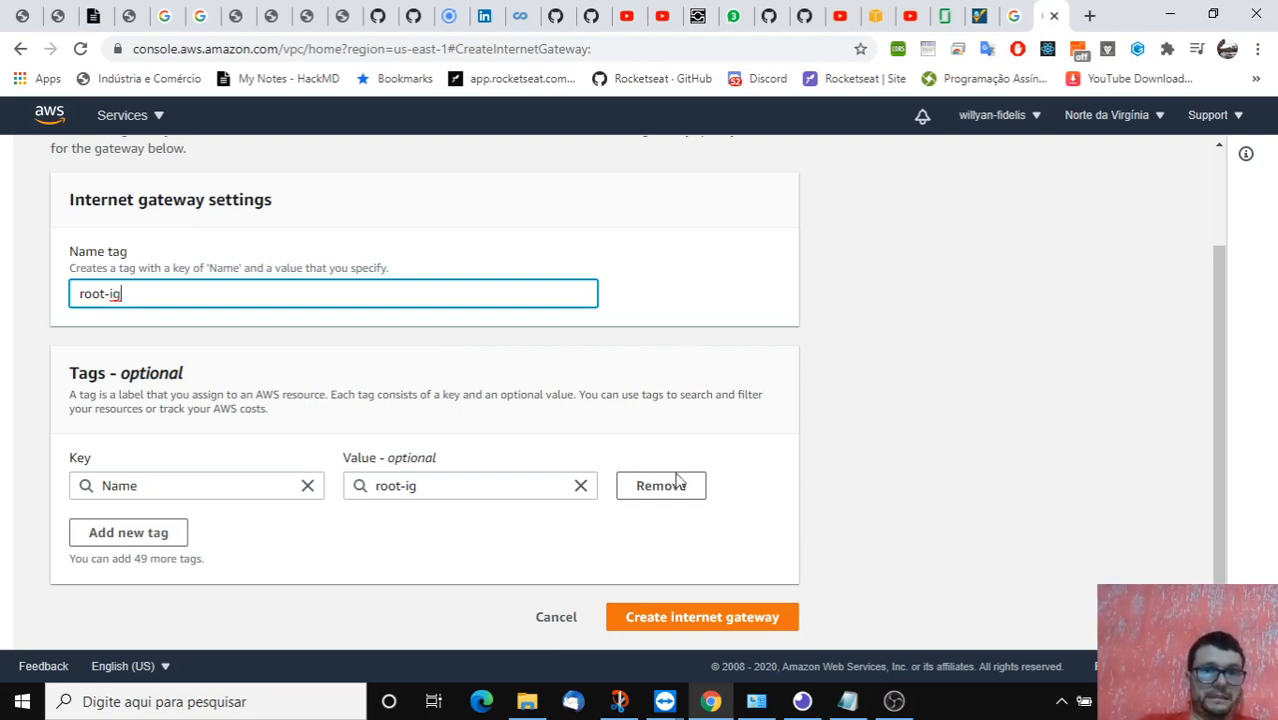
pyautogui.click(716, 619)
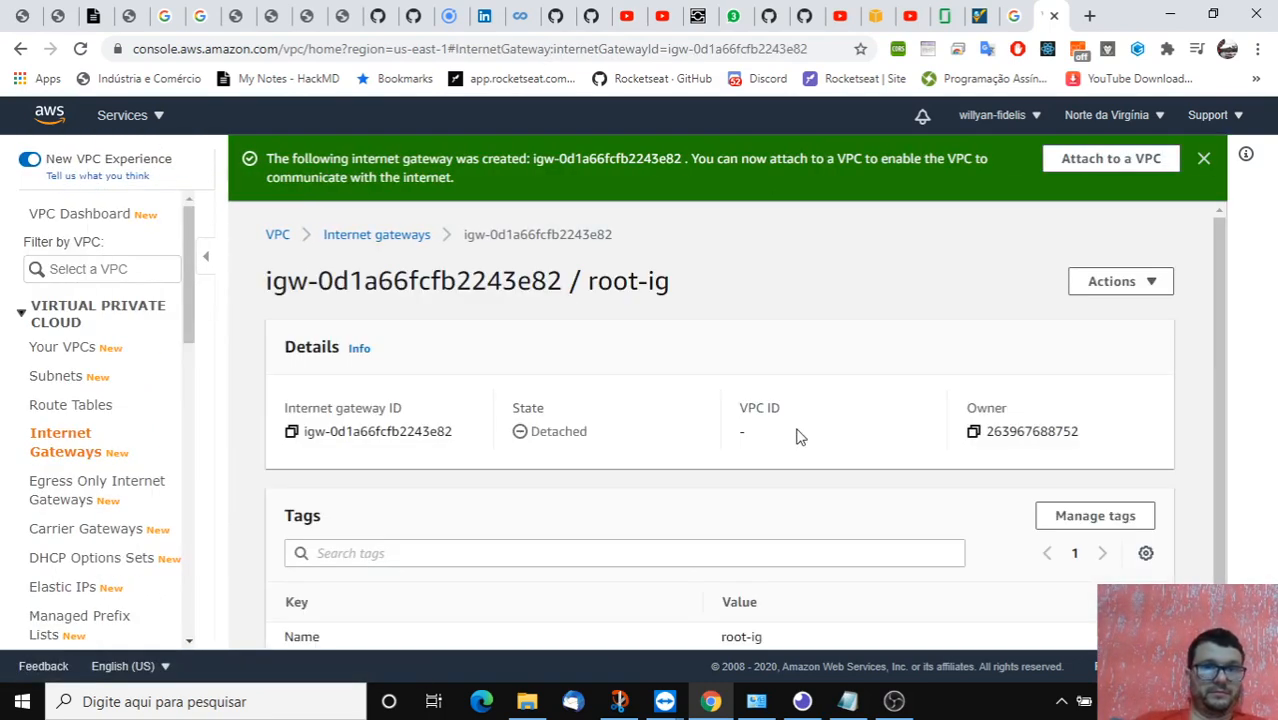
pyautogui.scroll(-1, 799, 436)
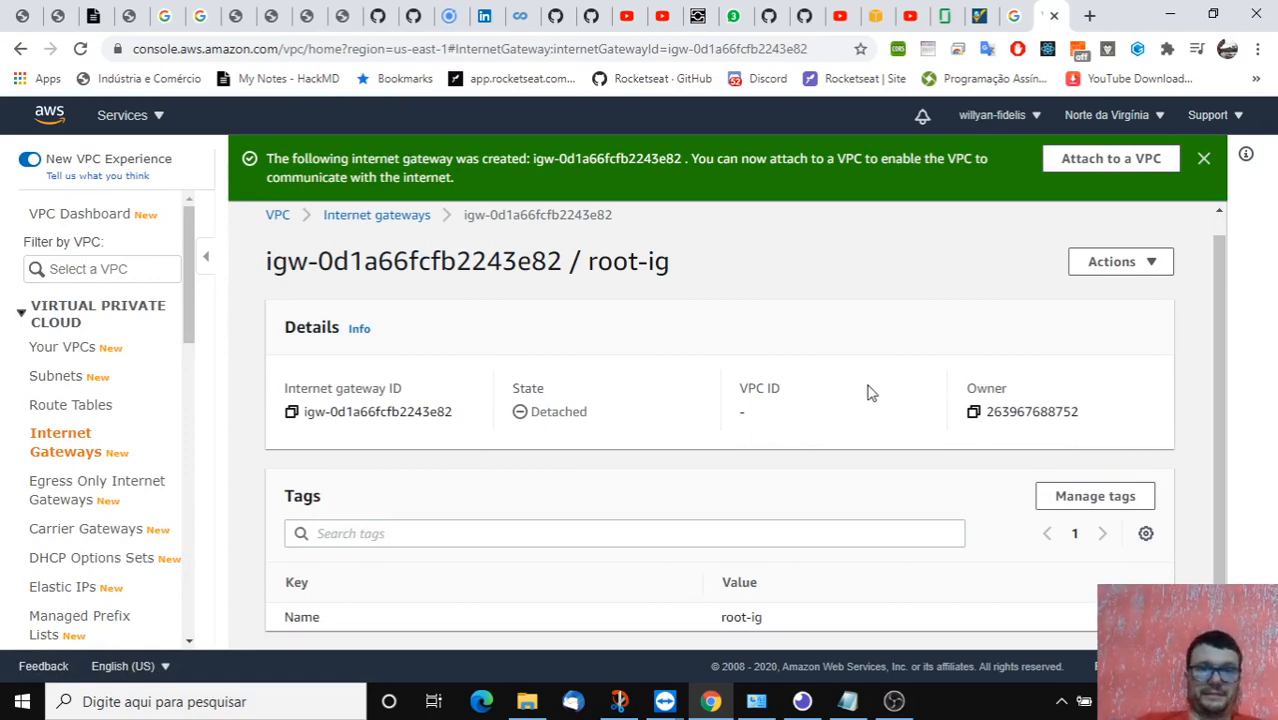
pyautogui.scroll(1, 866, 378)
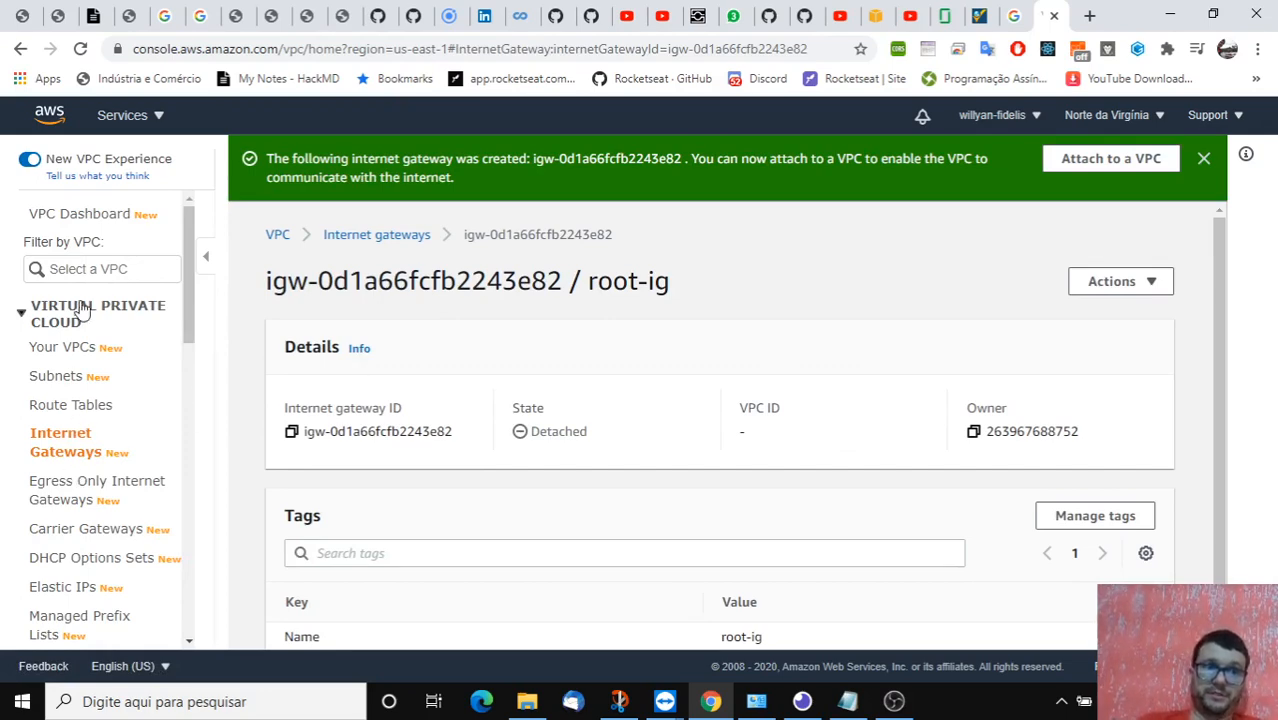
# Step: Review the summary and routes of the private route table and view the VPC it belongs to
pyautogui.click(80, 412)
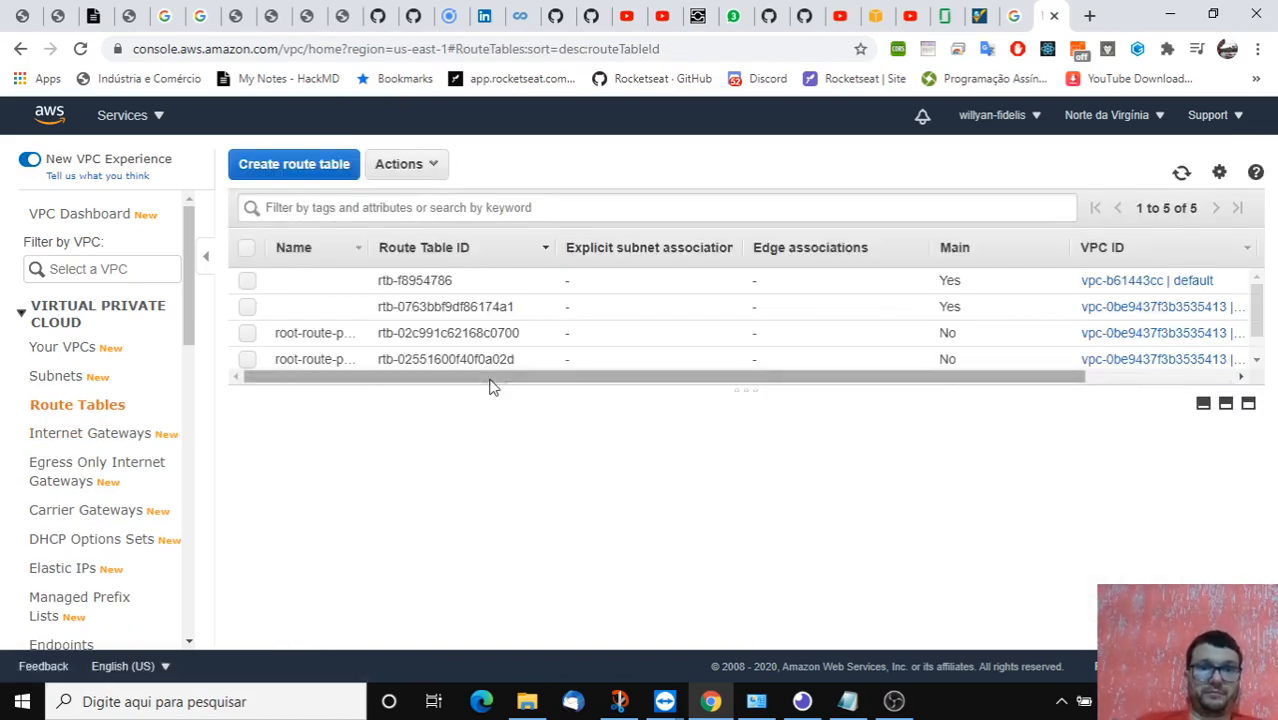
pyautogui.click(322, 338)
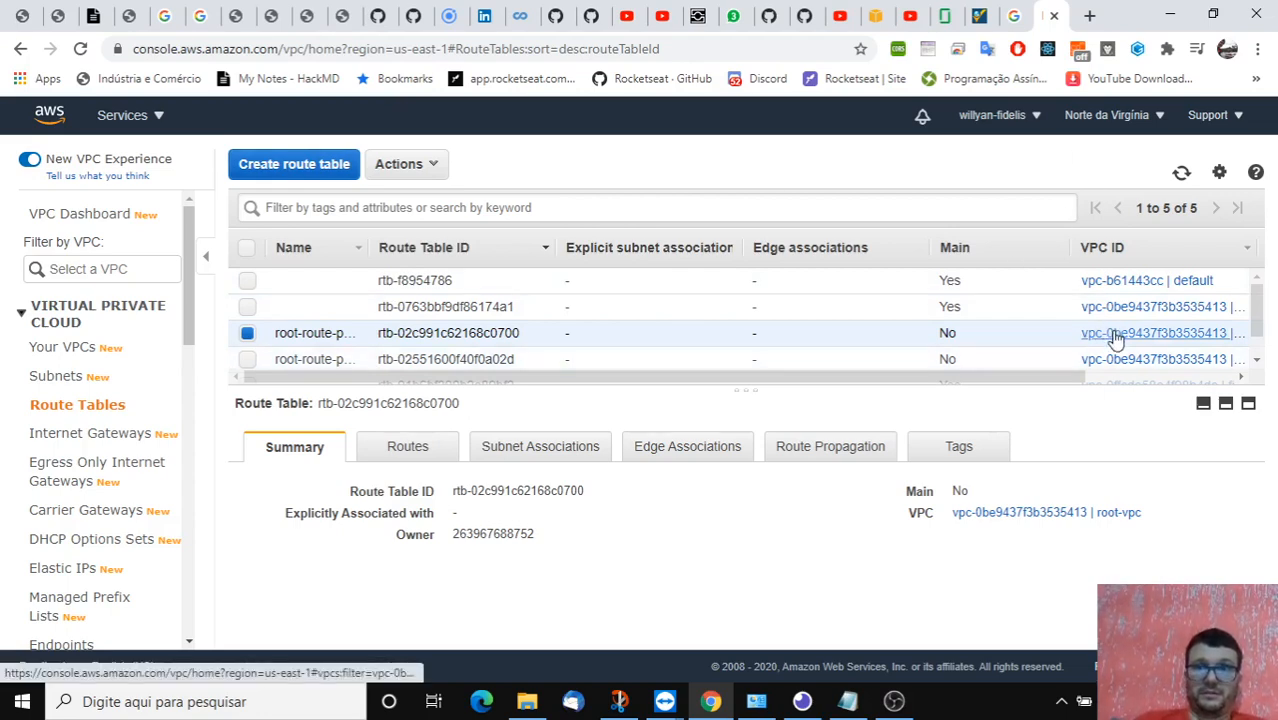
pyautogui.click(415, 449)
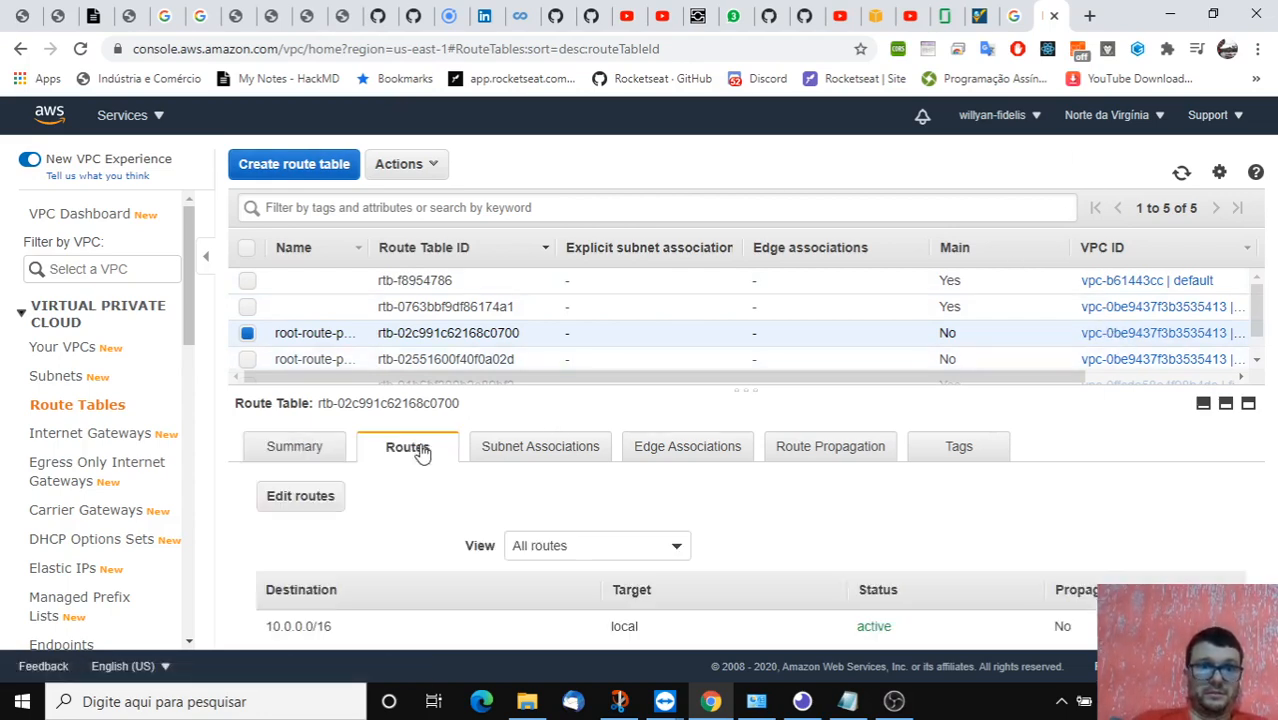
pyautogui.click(302, 449)
pyautogui.click(1085, 338)
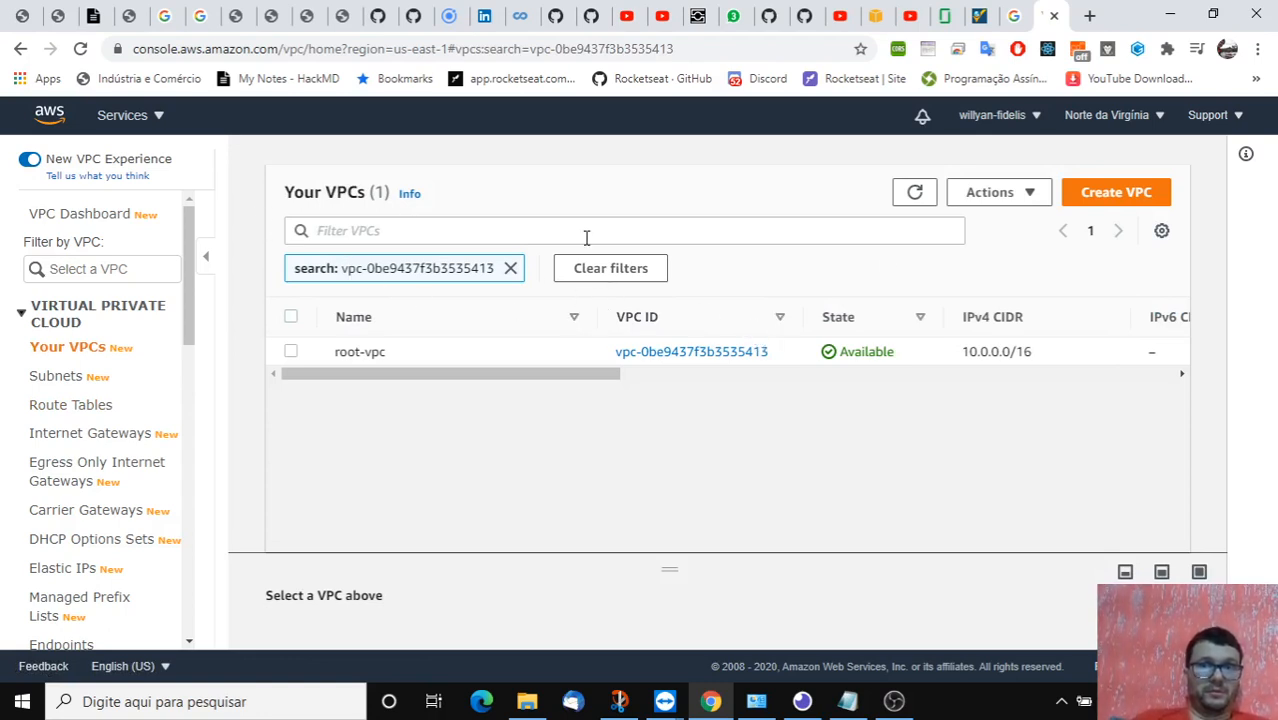
# Step: Widen the Name column in the route table list and select root-route-public
pyautogui.click(77, 406)
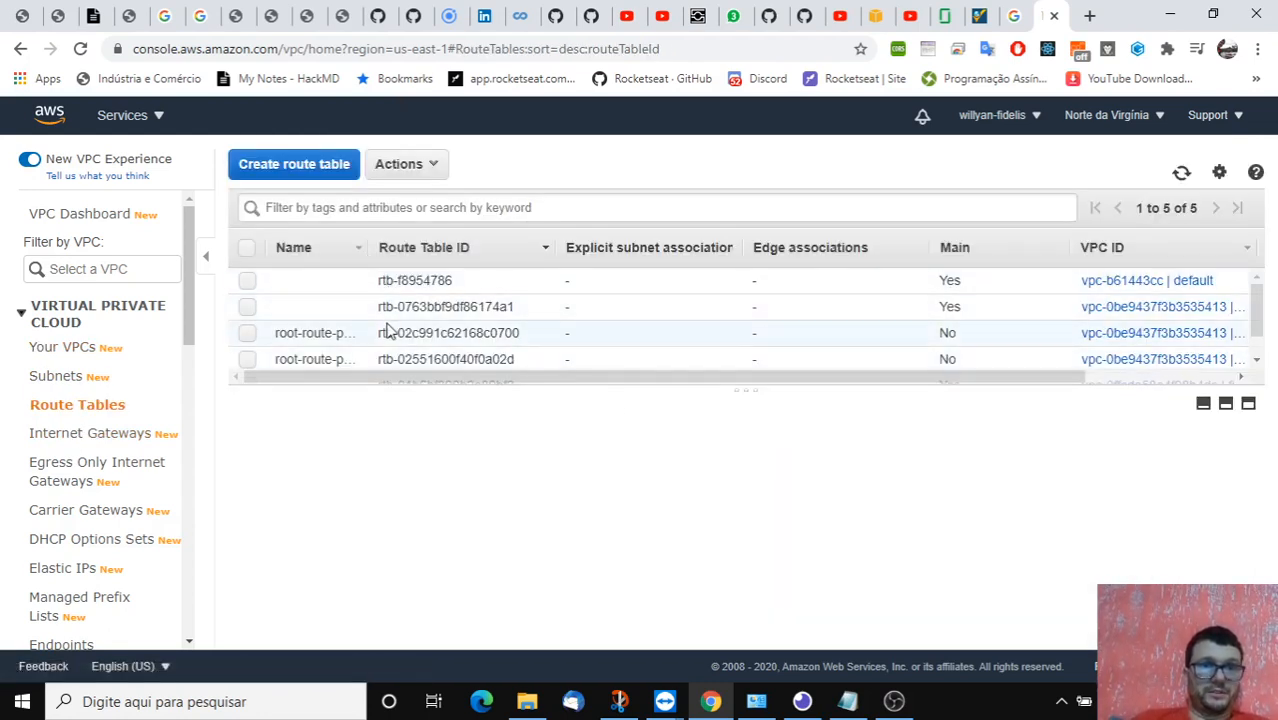
pyautogui.moveTo(366, 250); pyautogui.dragTo(465, 265)
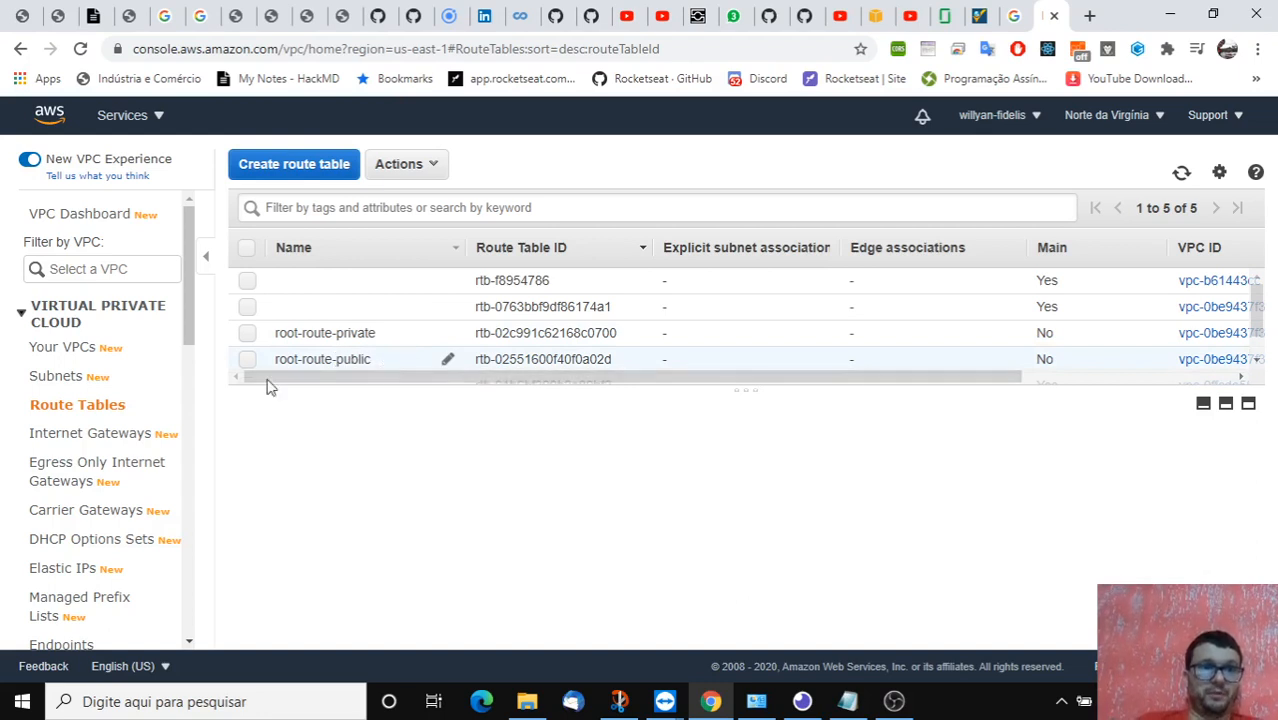
pyautogui.click(391, 337)
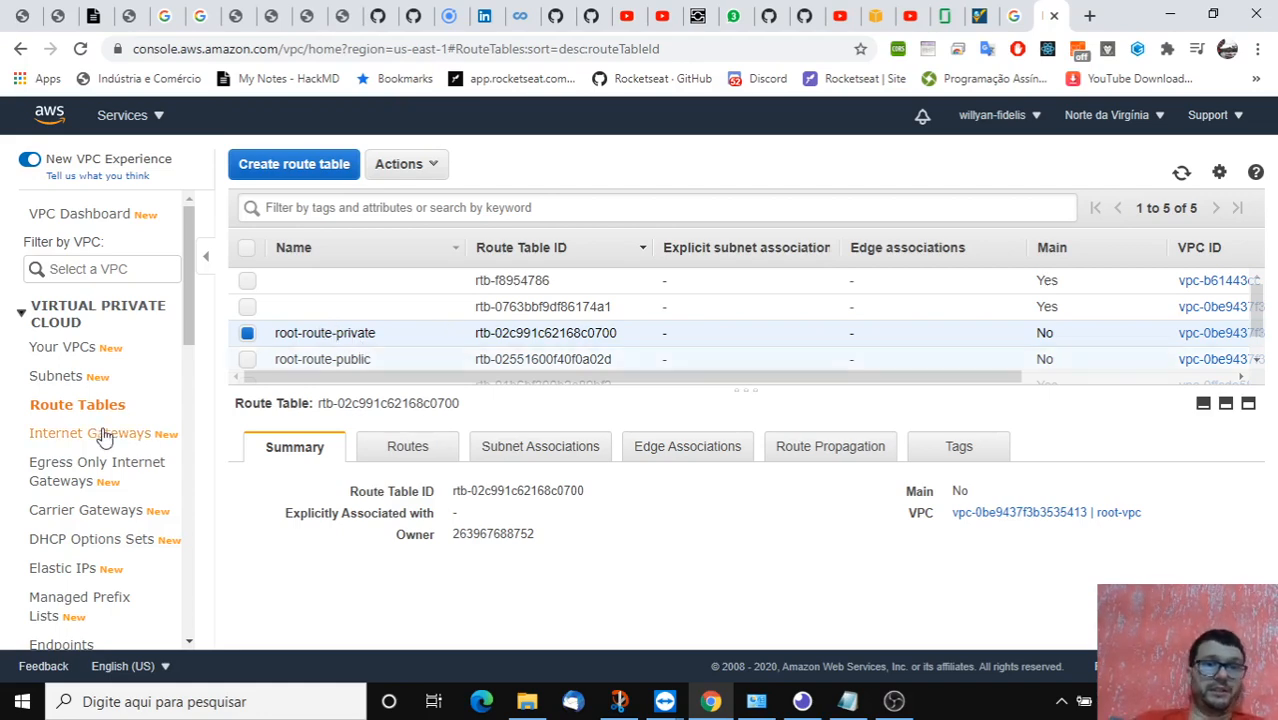
pyautogui.click(248, 359)
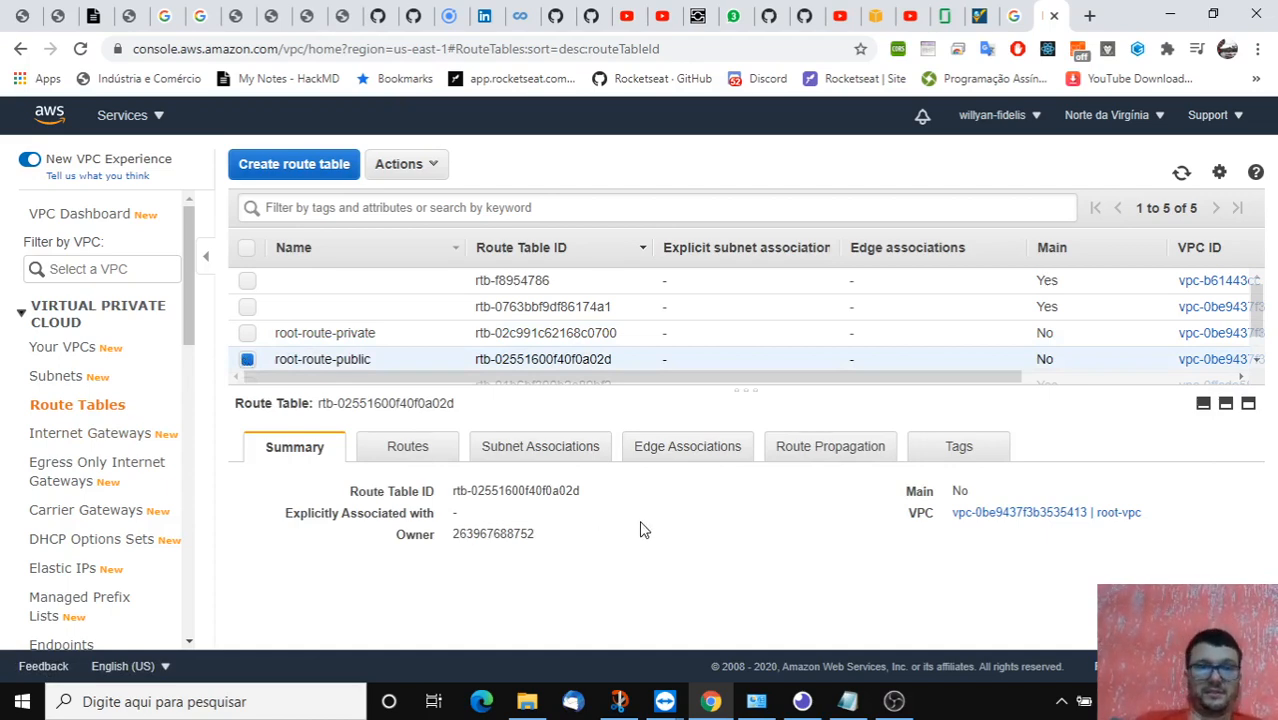
# Step: Edit the routes of root-route-public and add a route with destination 0.0.0.0/0
pyautogui.click(442, 172)
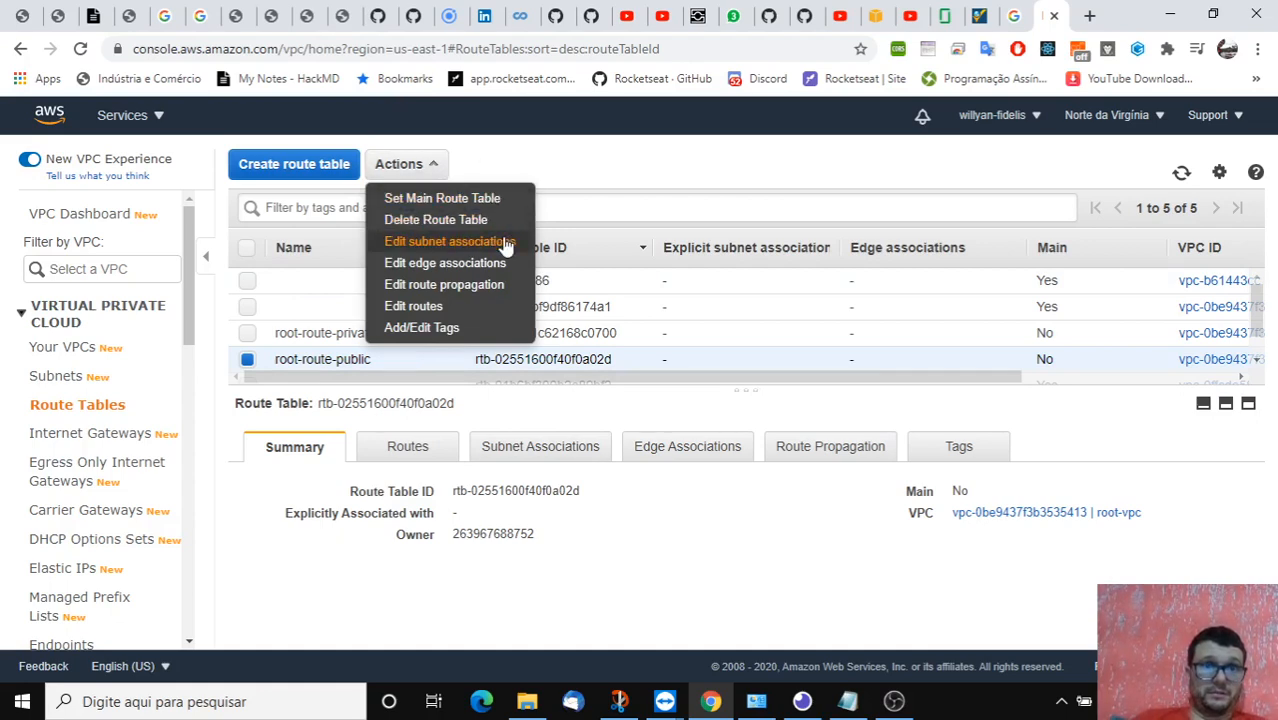
pyautogui.click(457, 525)
pyautogui.click(414, 458)
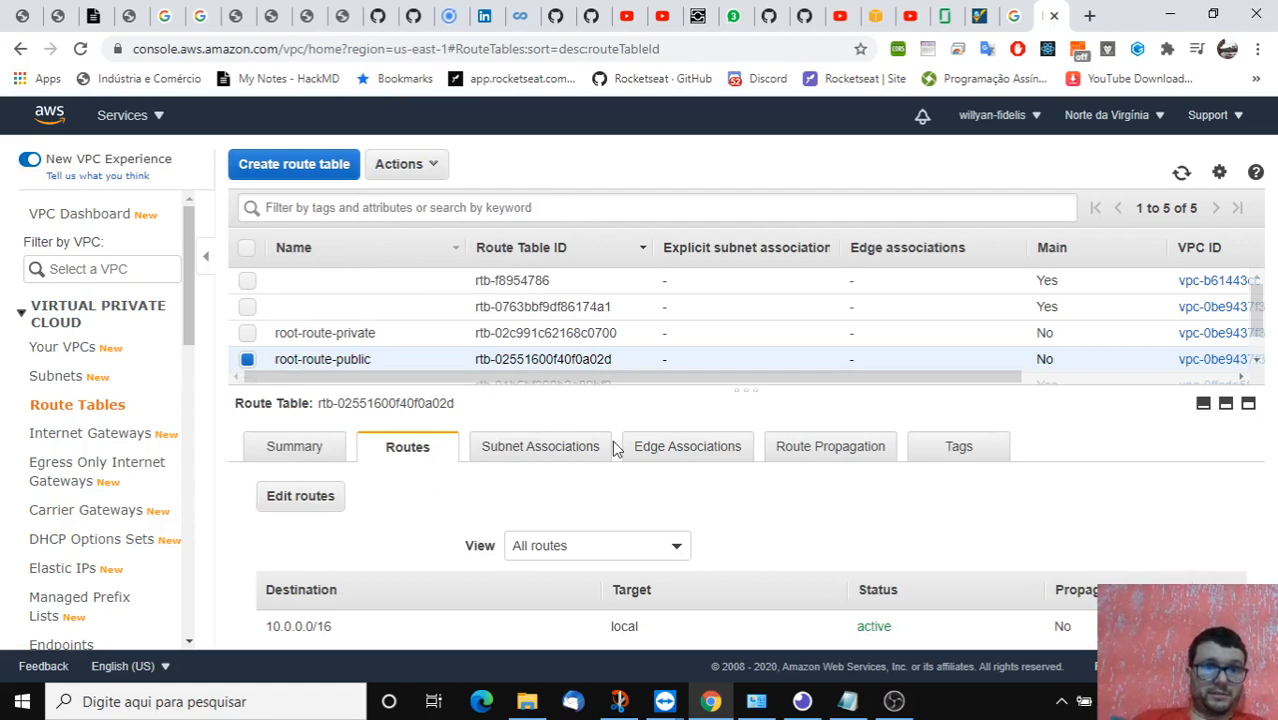
pyautogui.click(300, 512)
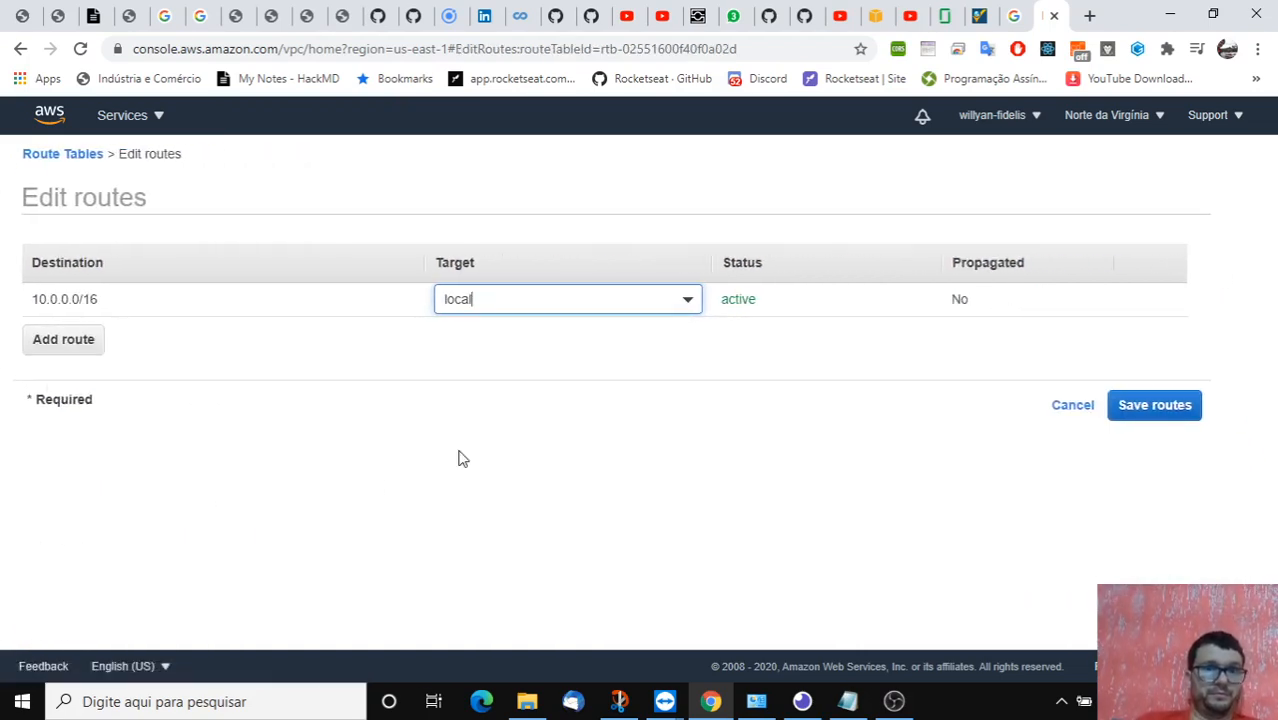
pyautogui.click(63, 340)
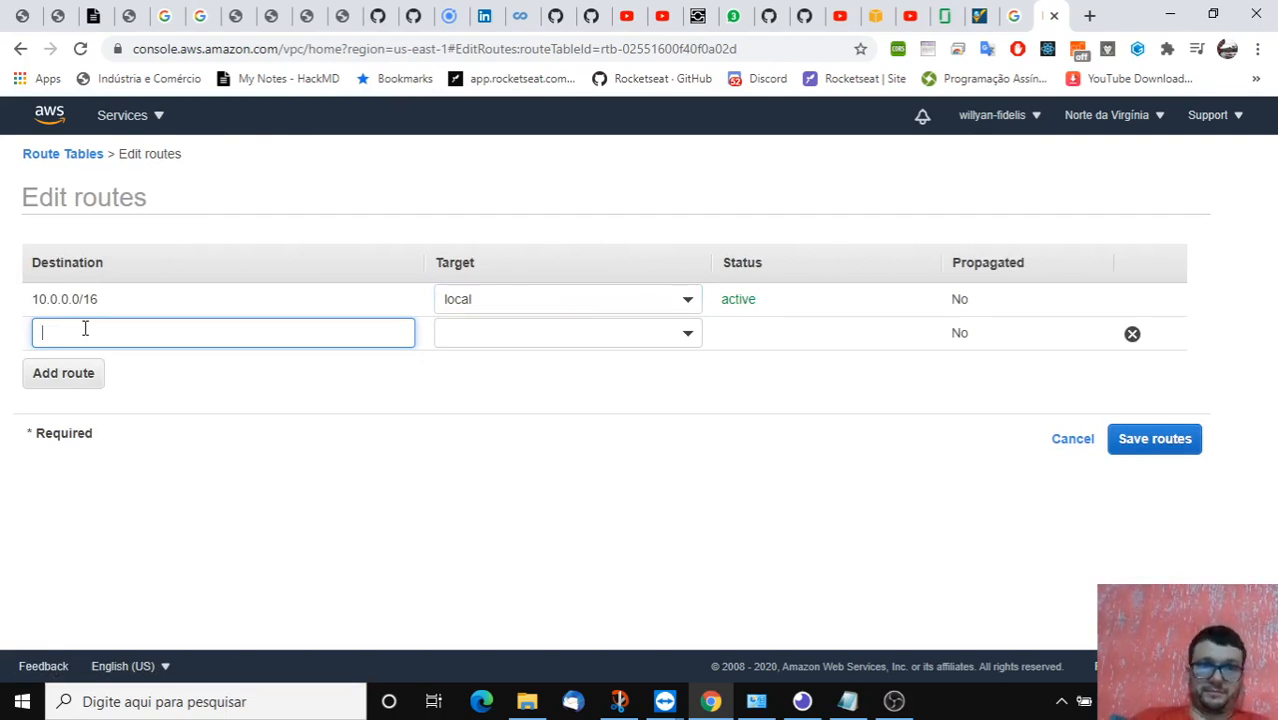
pyautogui.write('0.')
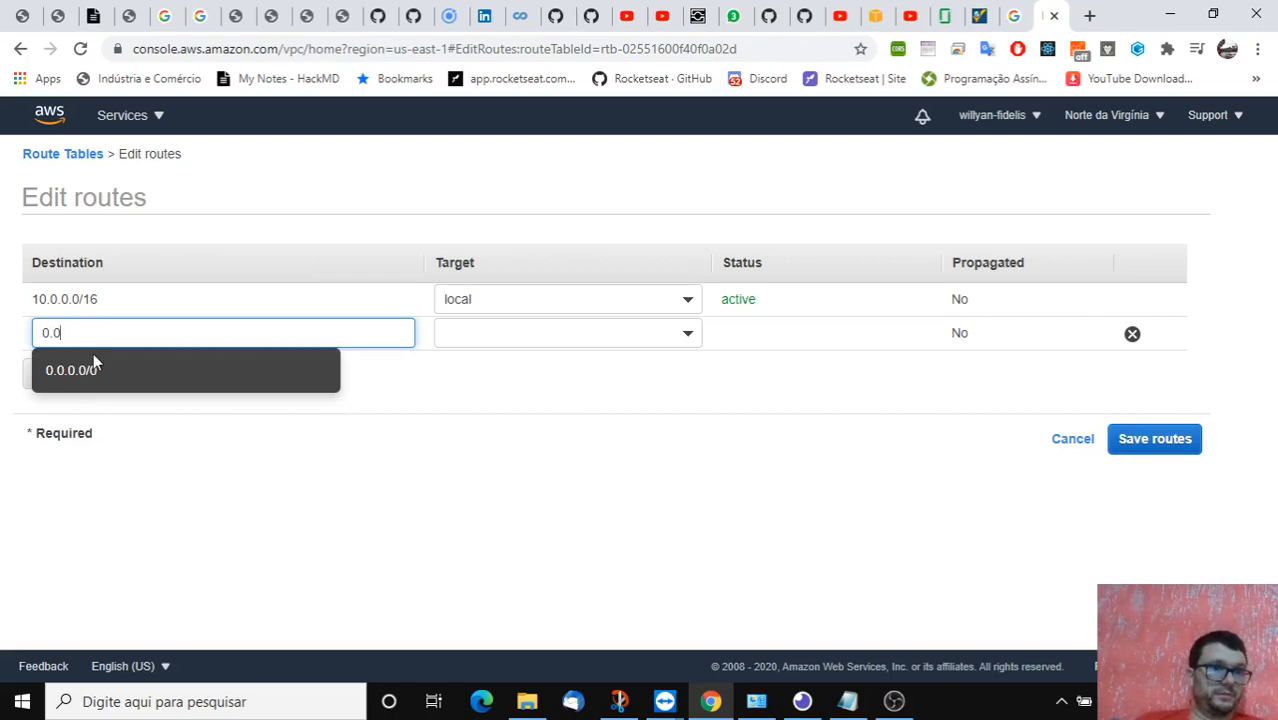
pyautogui.write('0')
pyautogui.click(98, 371)
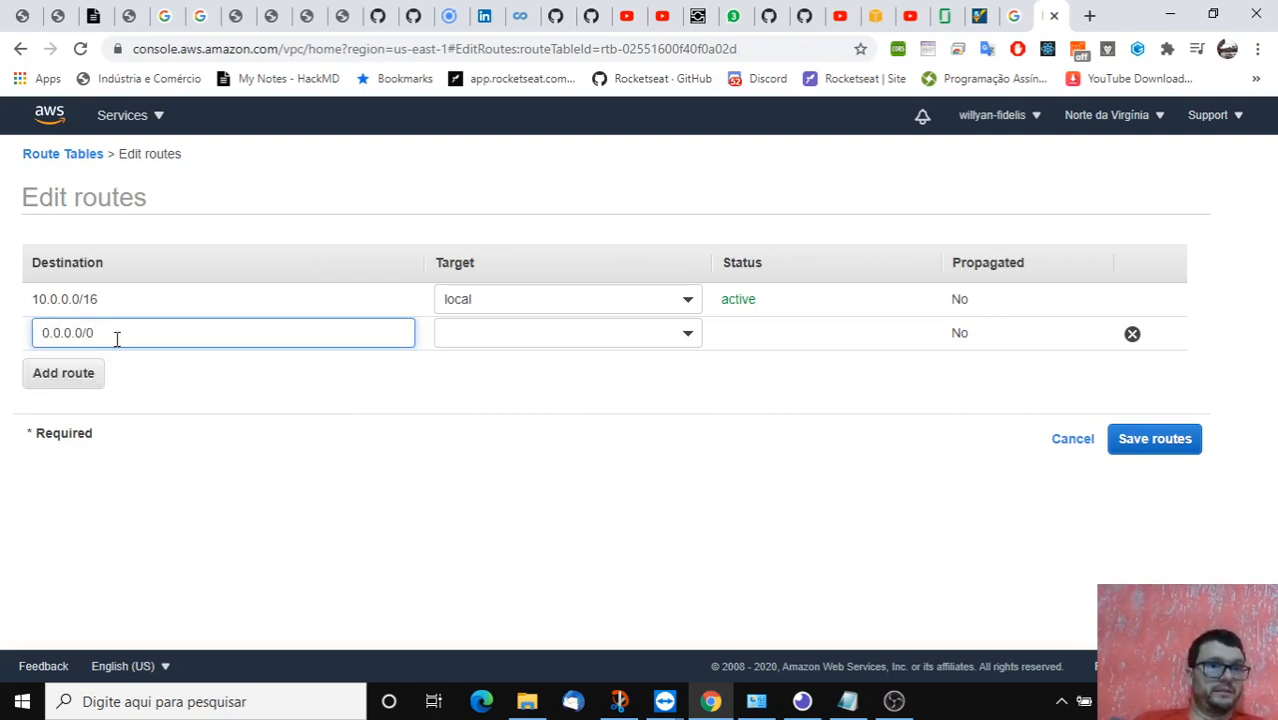
pyautogui.moveTo(104, 337); pyautogui.dragTo(50, 315)
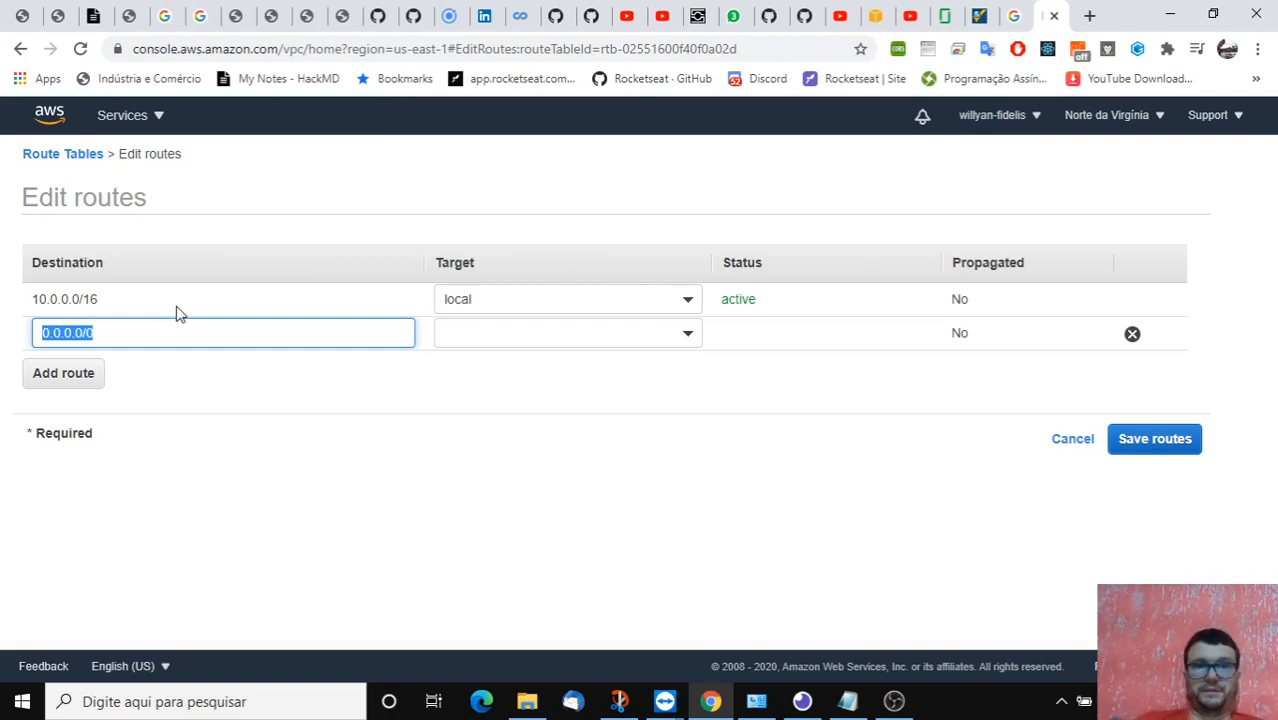
# Step: Try to set an internet gateway as the target of the 0.0.0.0/0 route and cancel the route edit
pyautogui.click(689, 345)
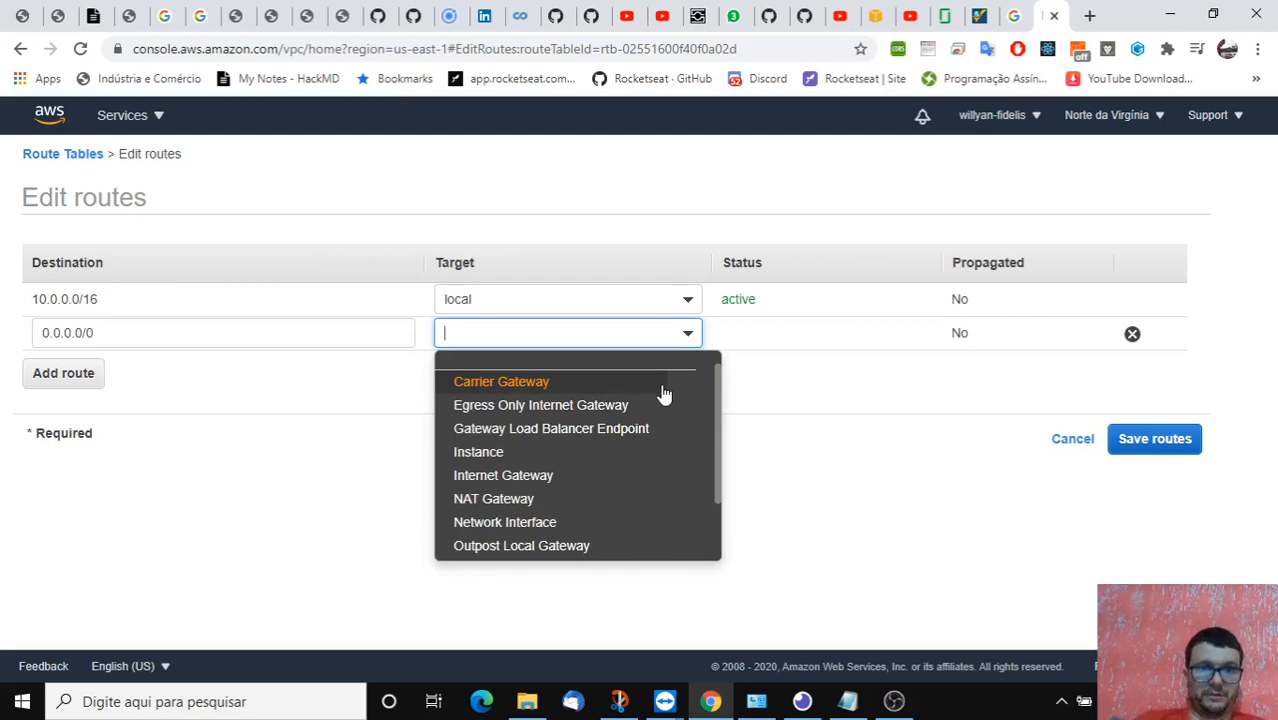
pyautogui.scroll(-2, 663, 395)
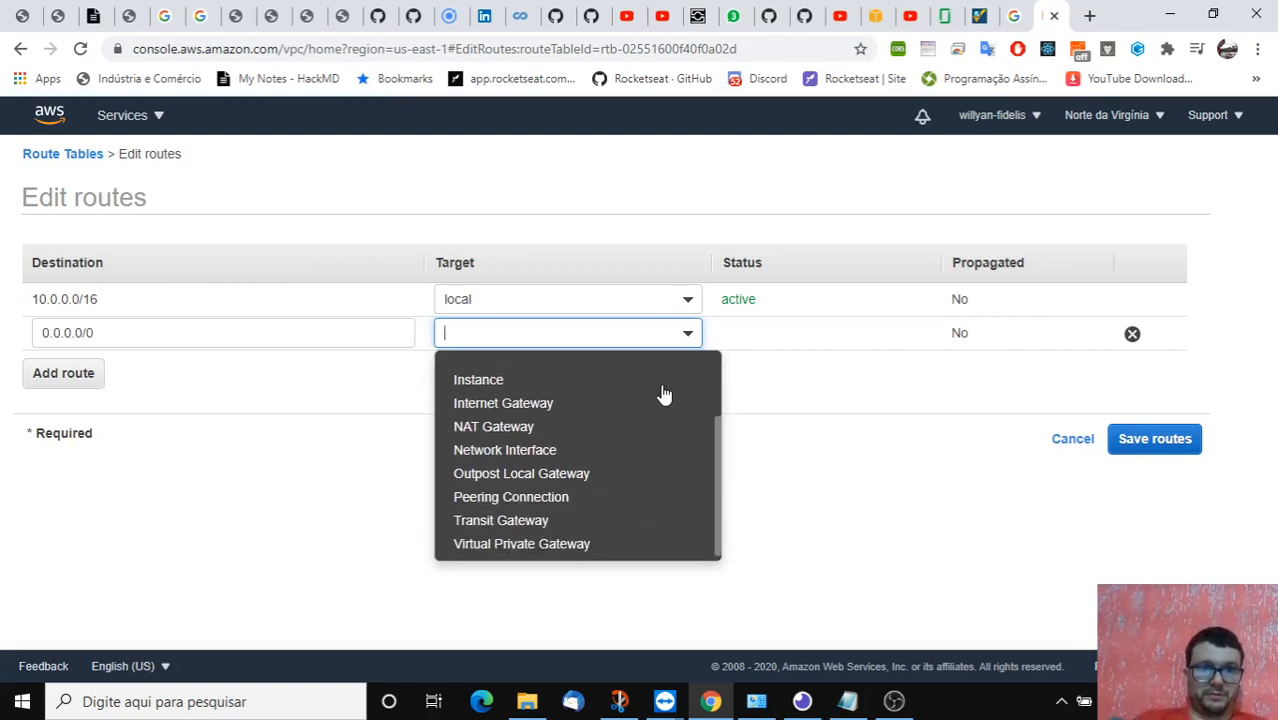
pyautogui.scroll(2, 686, 438)
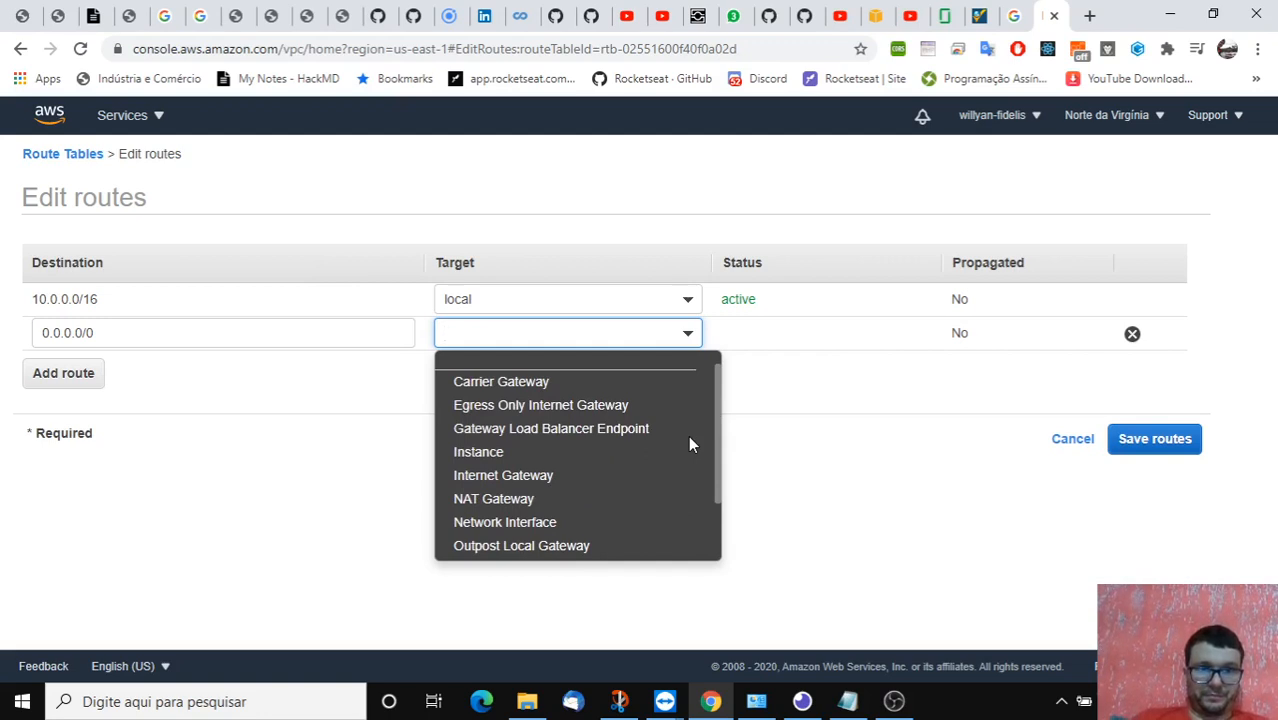
pyautogui.click(560, 482)
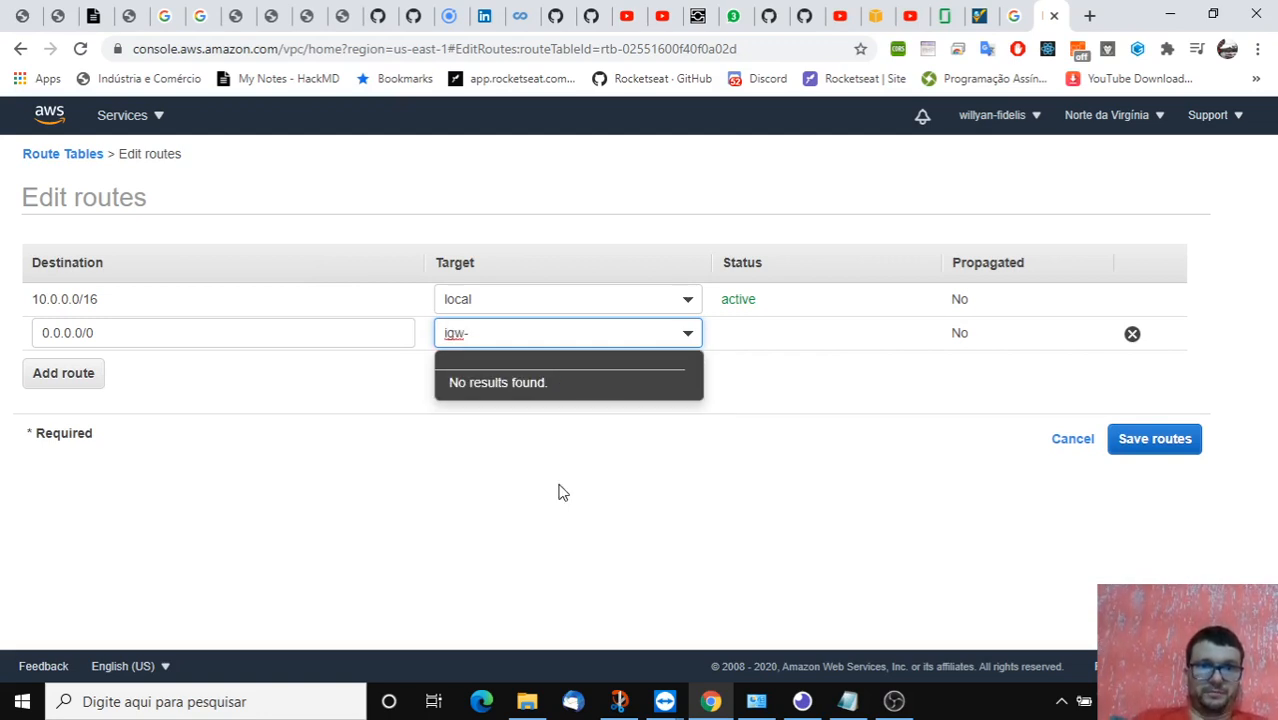
pyautogui.click(538, 387)
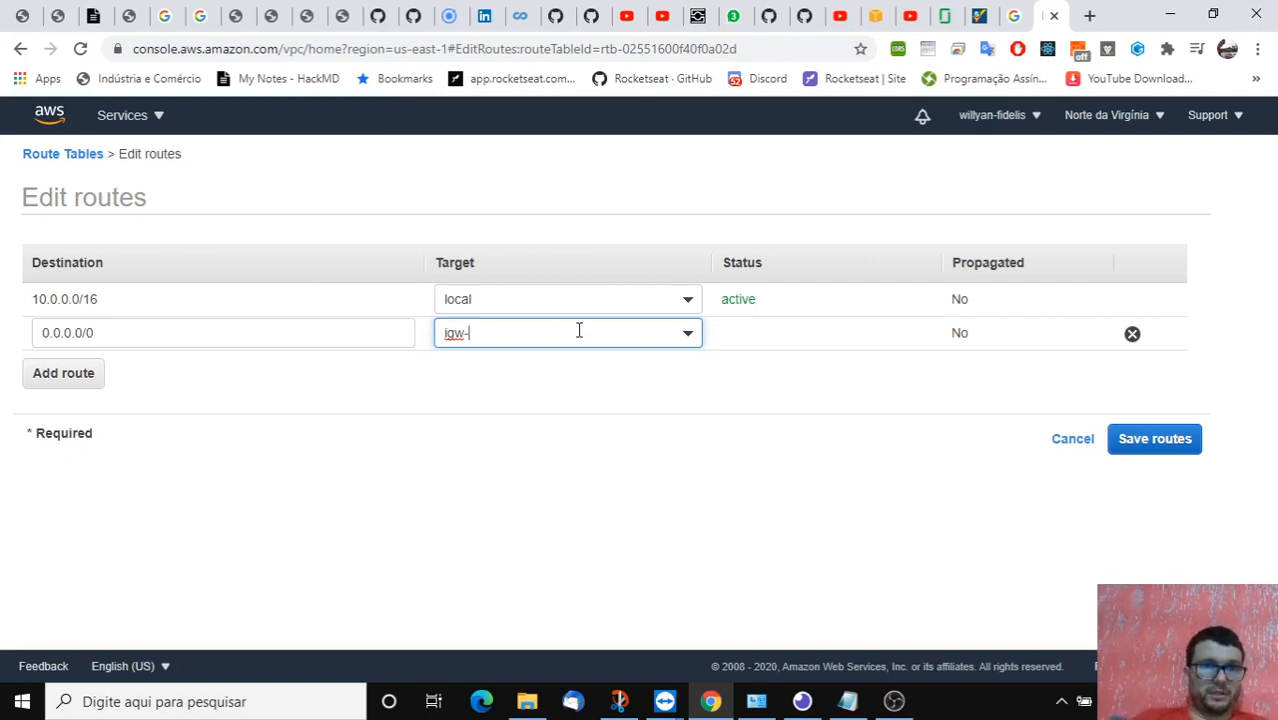
pyautogui.click(685, 334)
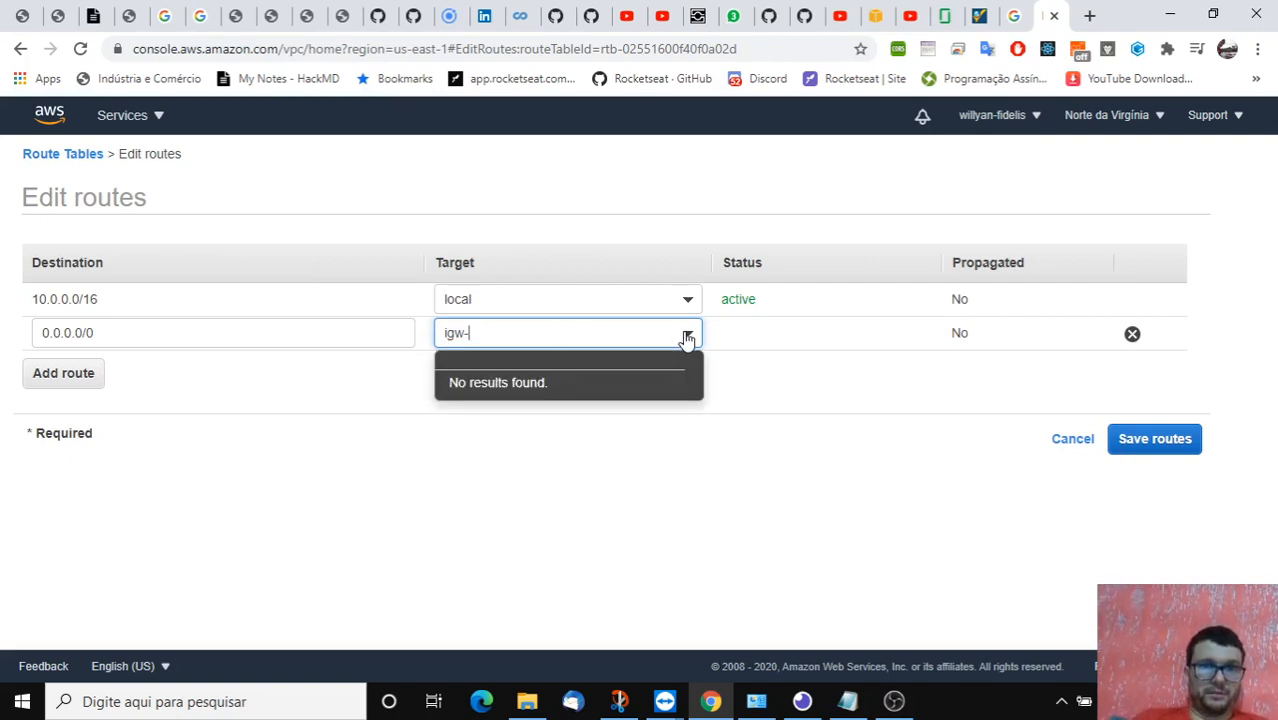
pyautogui.click(578, 444)
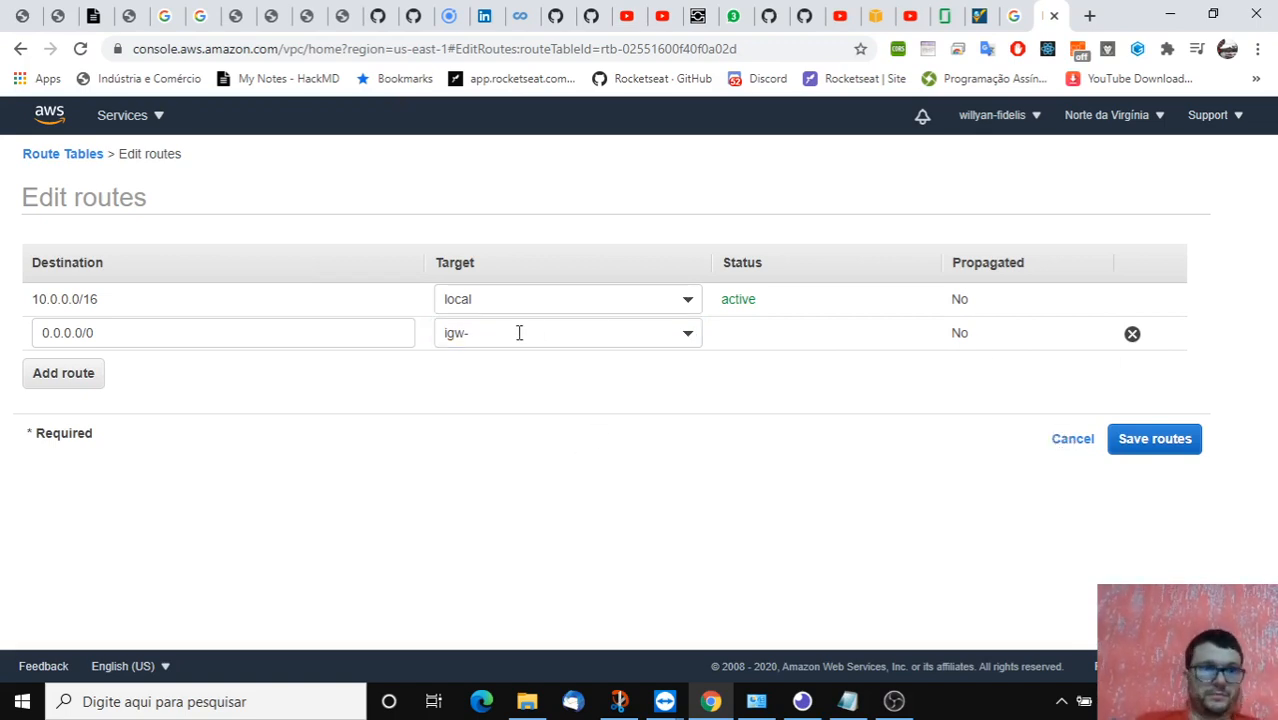
pyautogui.click(688, 337)
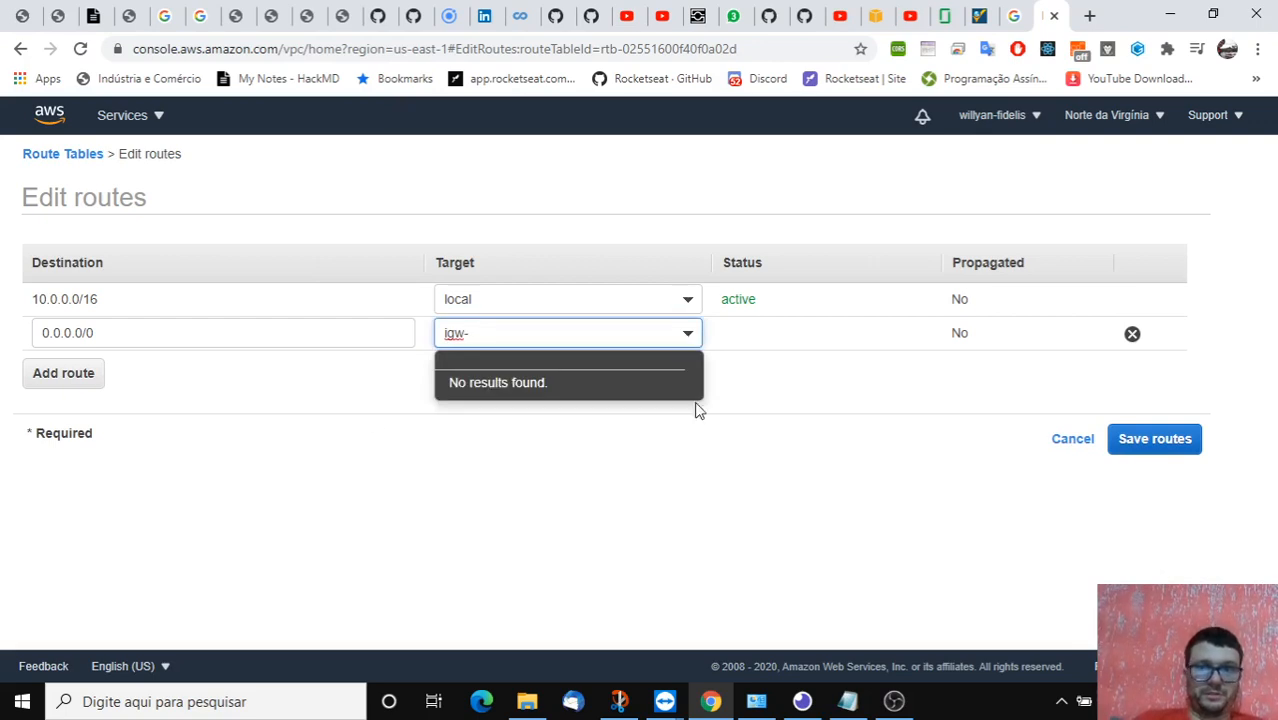
pyautogui.click(1077, 446)
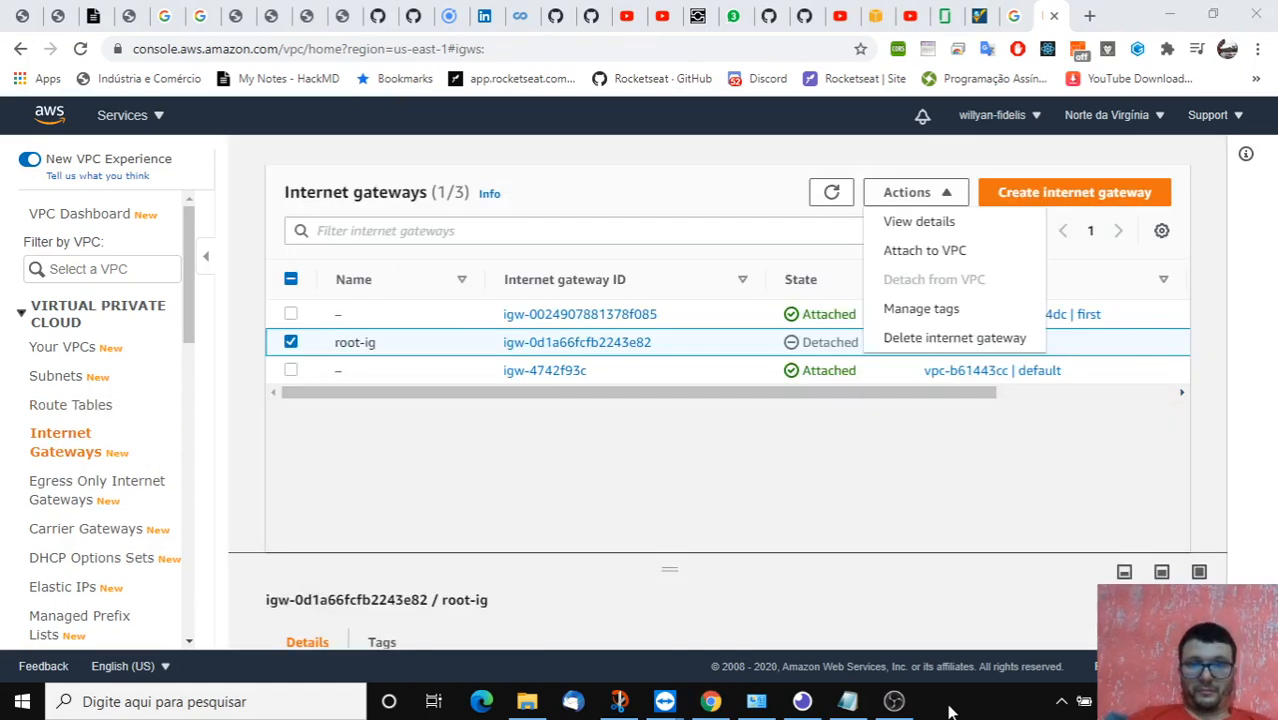
# Step: Attach the internet gateway root-ig to root-vpc
pyautogui.click(876, 545)
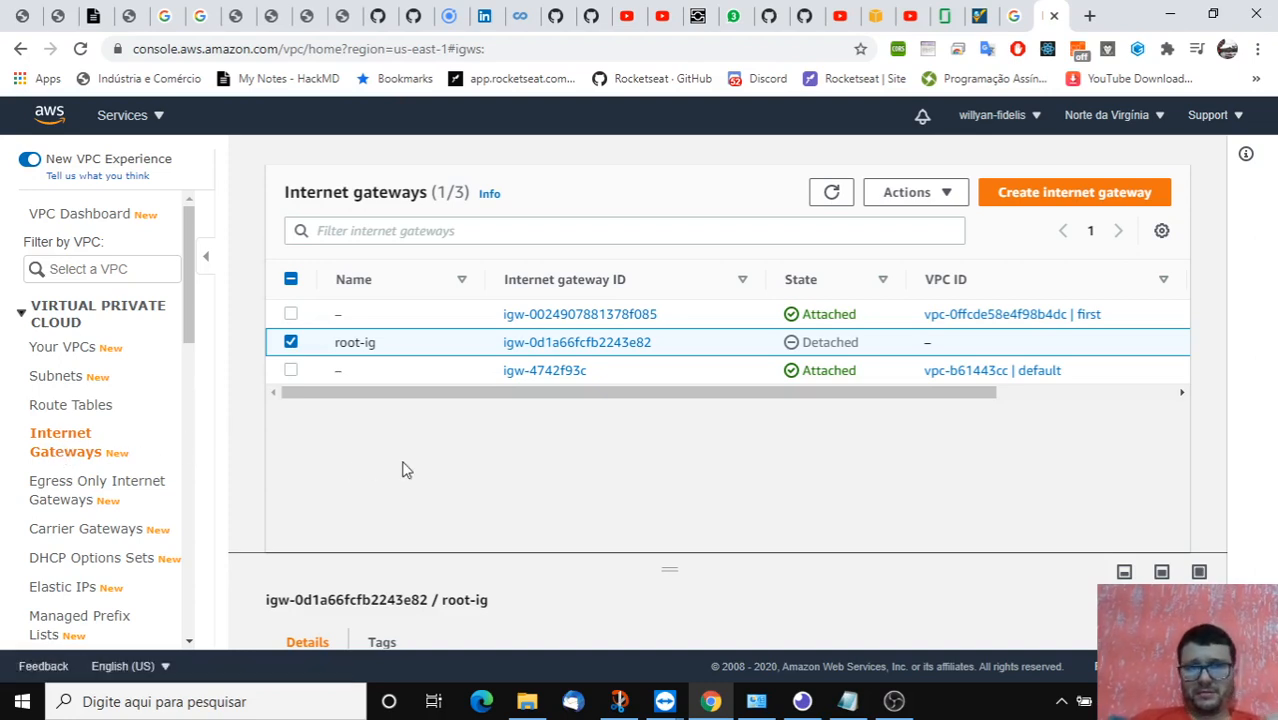
pyautogui.click(293, 343)
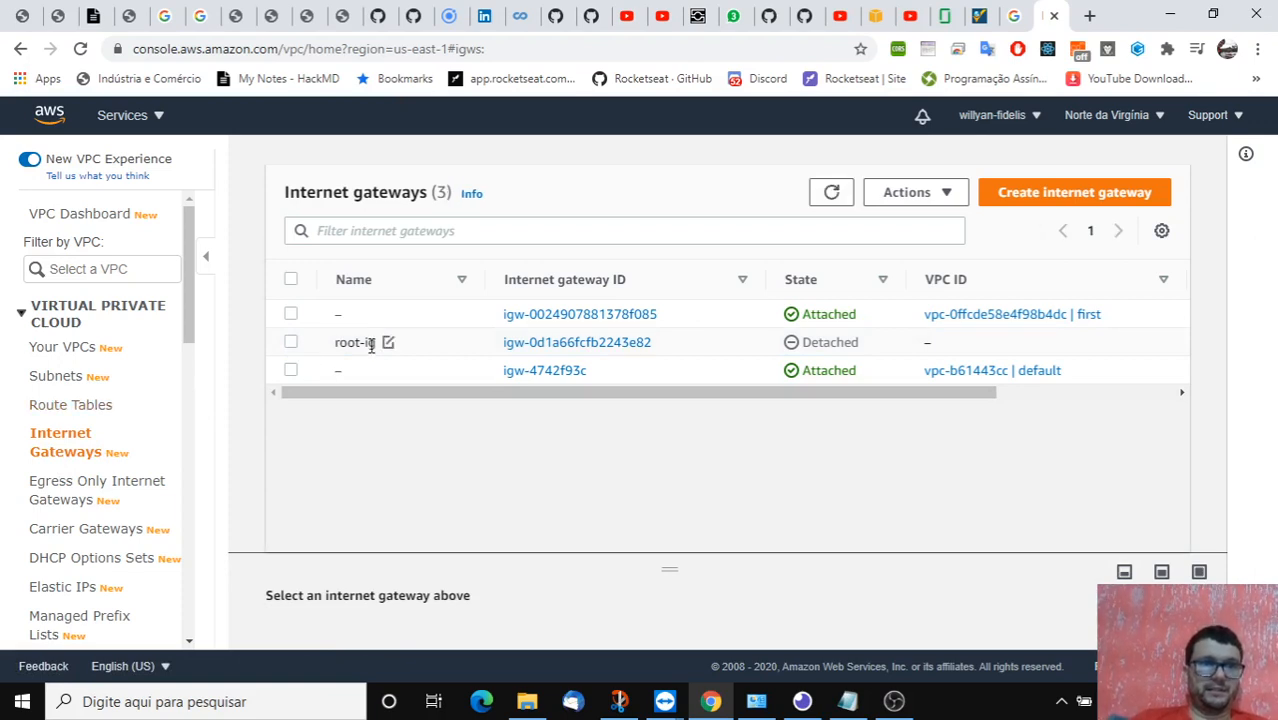
pyautogui.click(291, 343)
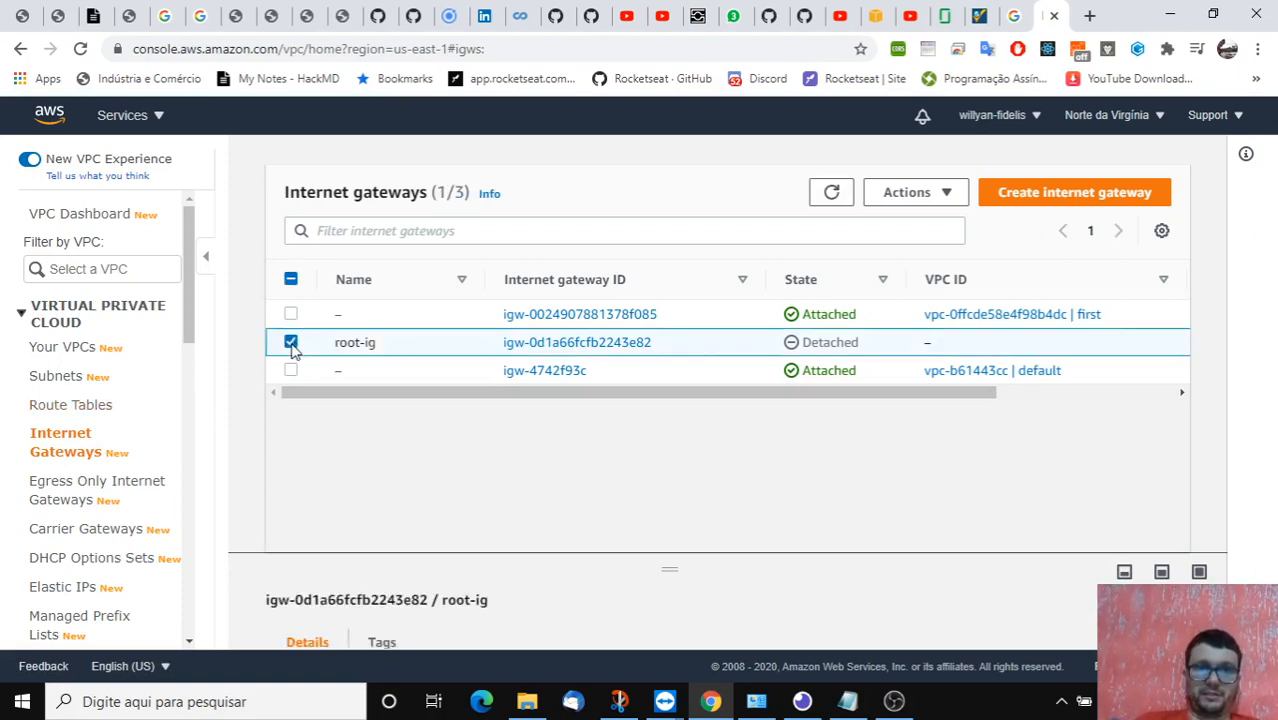
pyautogui.click(949, 199)
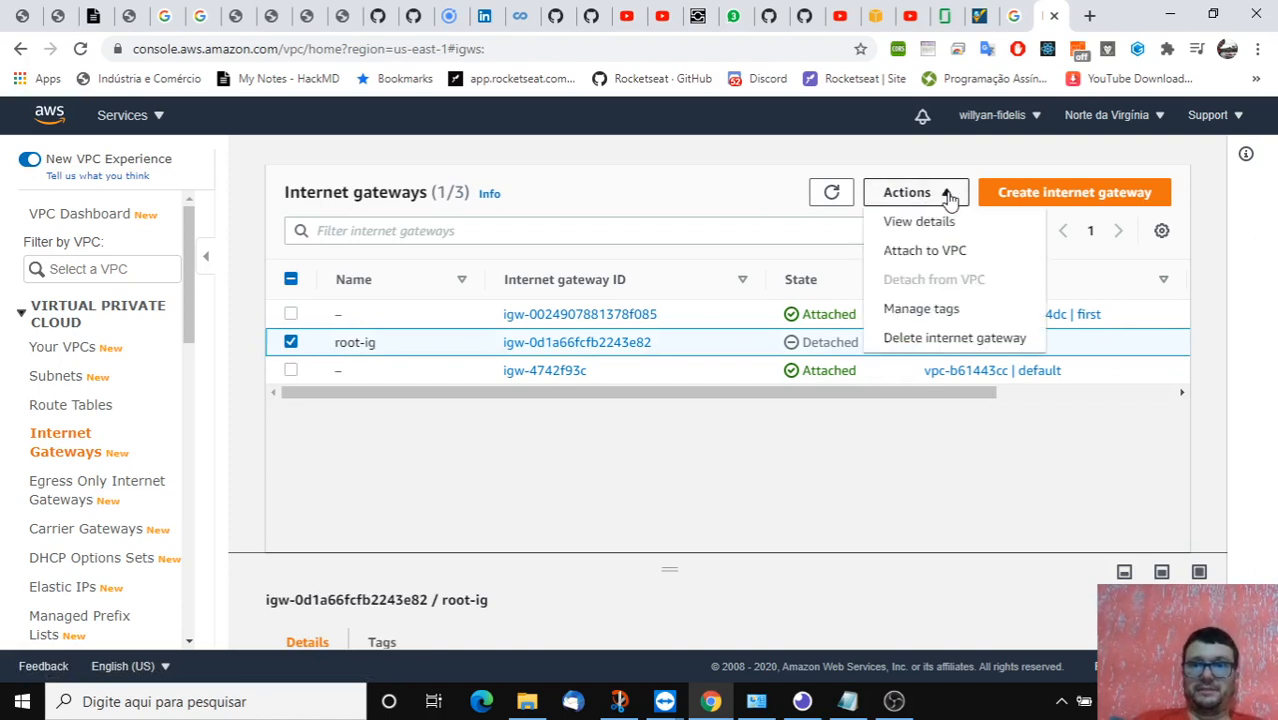
pyautogui.click(974, 257)
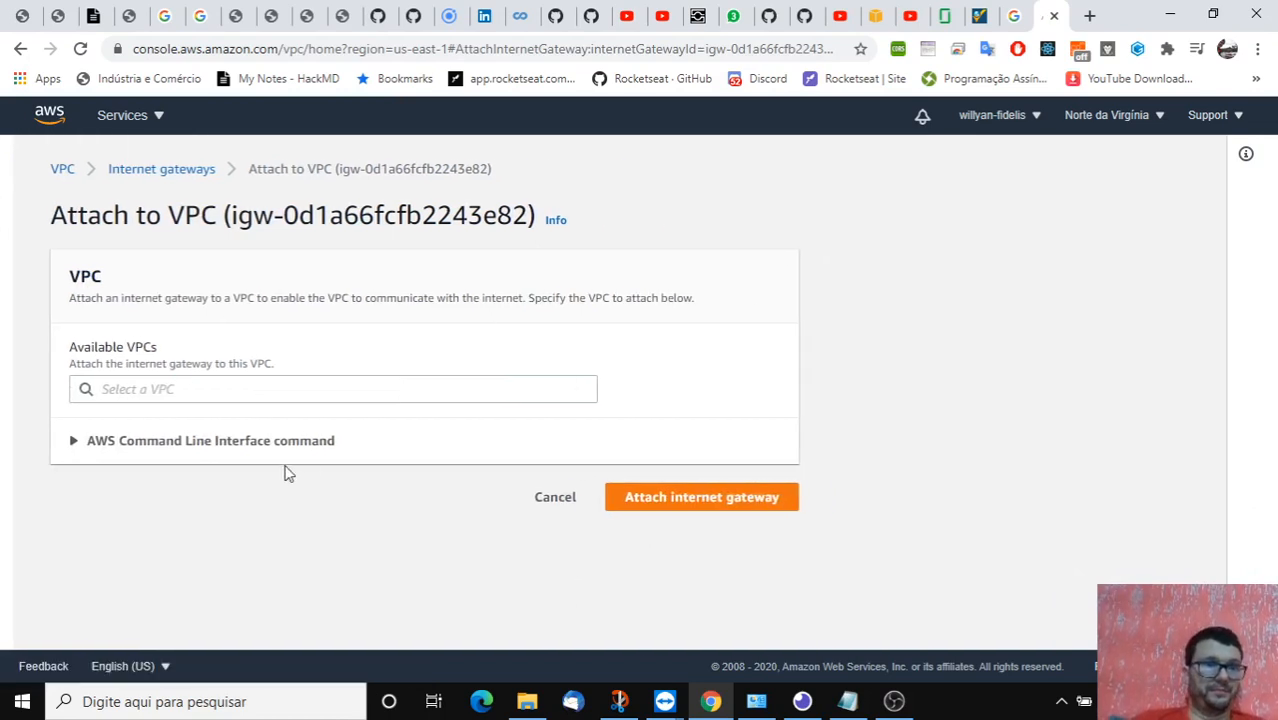
pyautogui.click(248, 389)
pyautogui.click(262, 420)
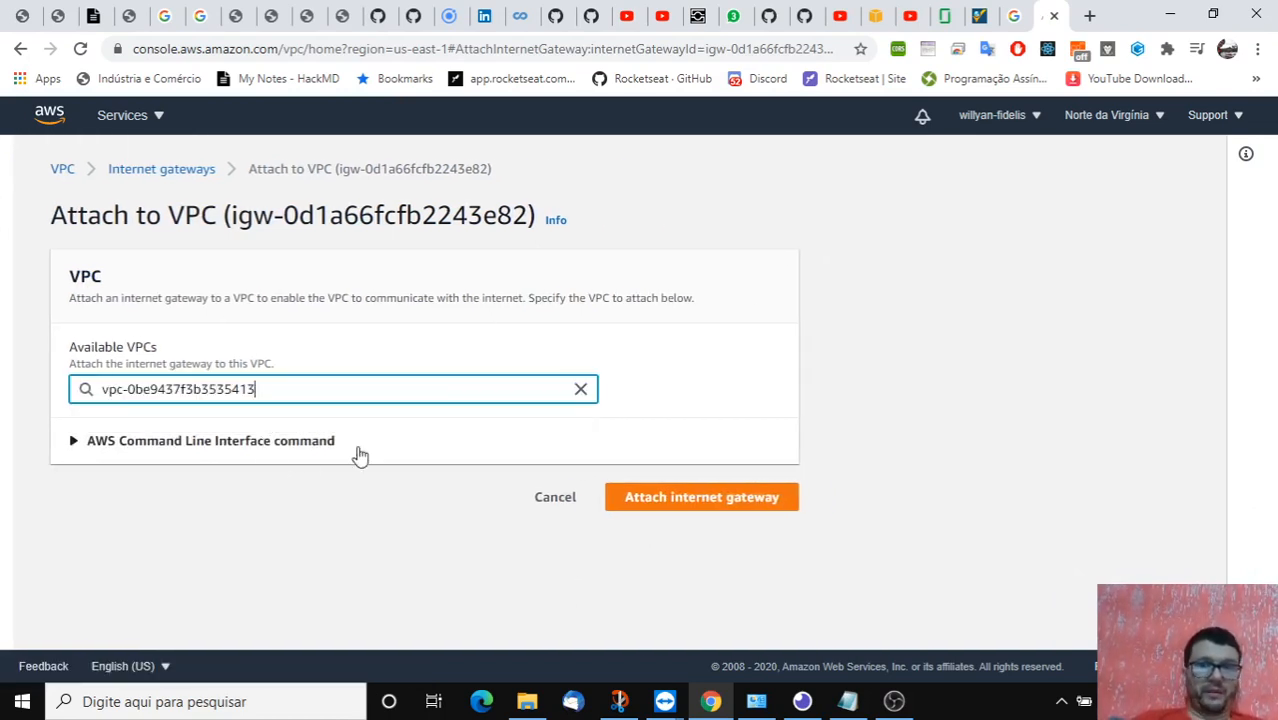
pyautogui.click(716, 505)
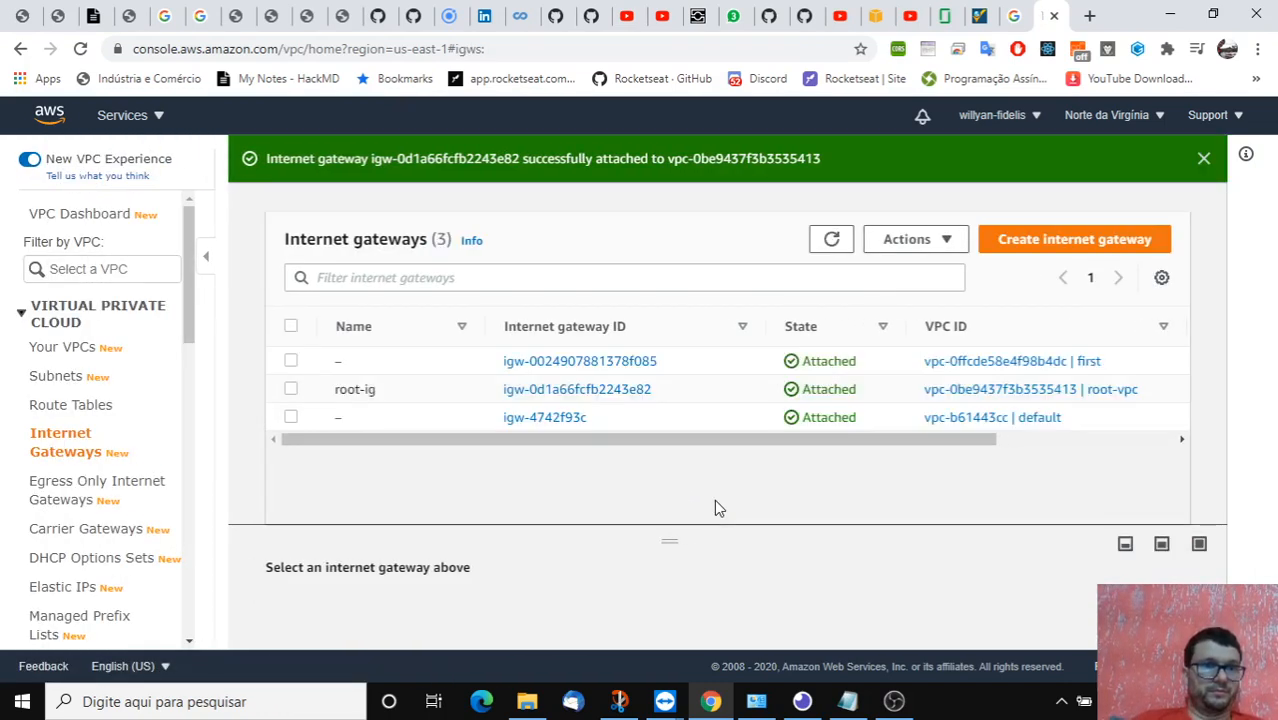
# Step: Edit the routes of root-route-public in the route table list and add a route with destination 0.0.0.0/0
pyautogui.click(76, 405)
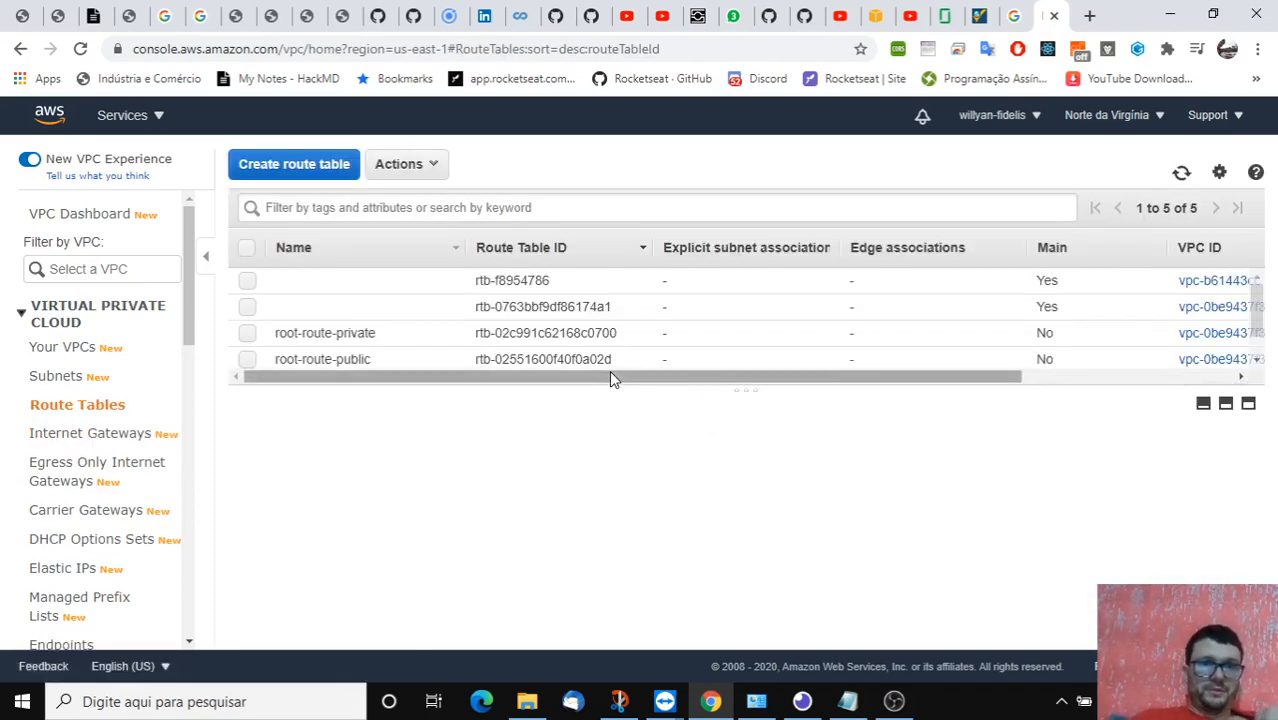
pyautogui.click(249, 334)
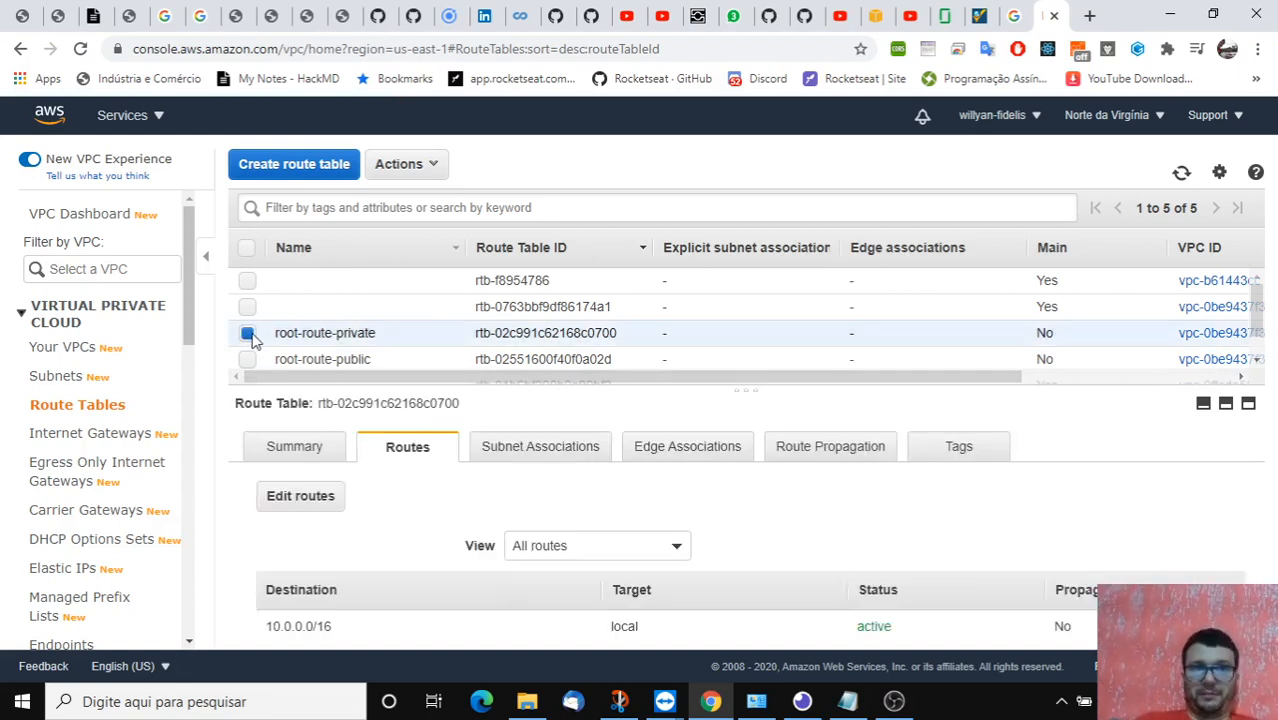
pyautogui.click(248, 334)
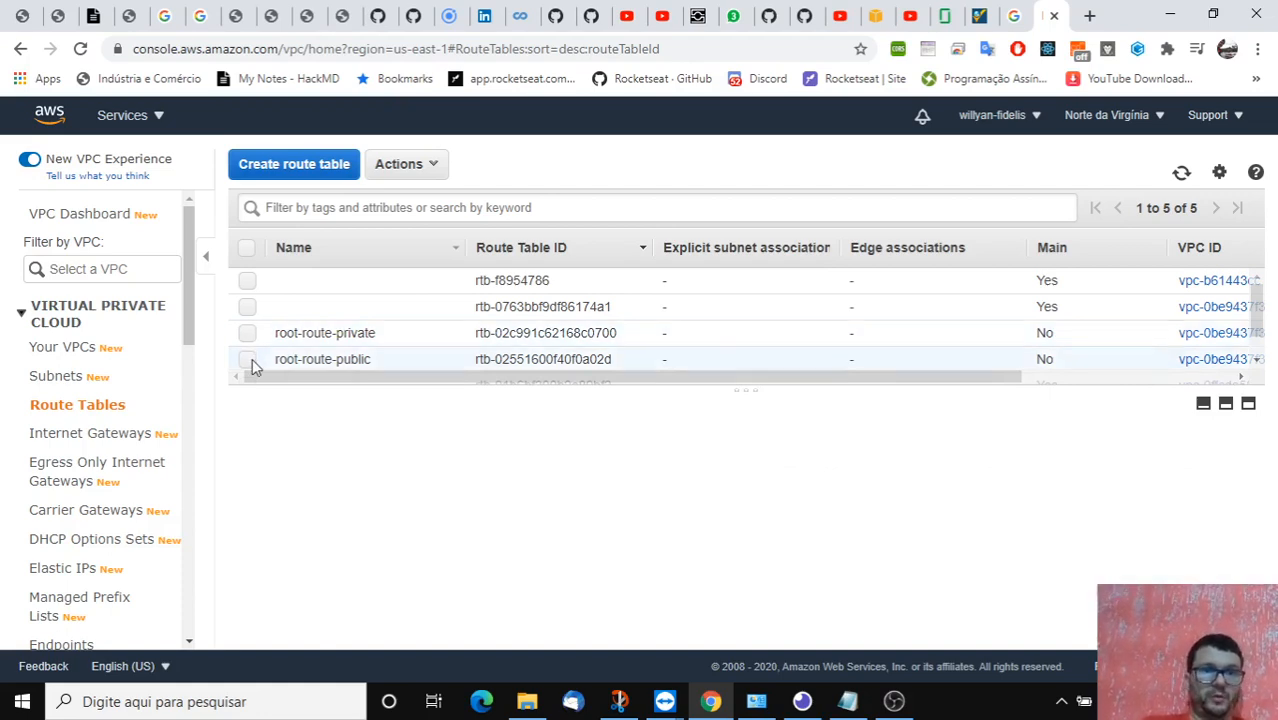
pyautogui.click(249, 360)
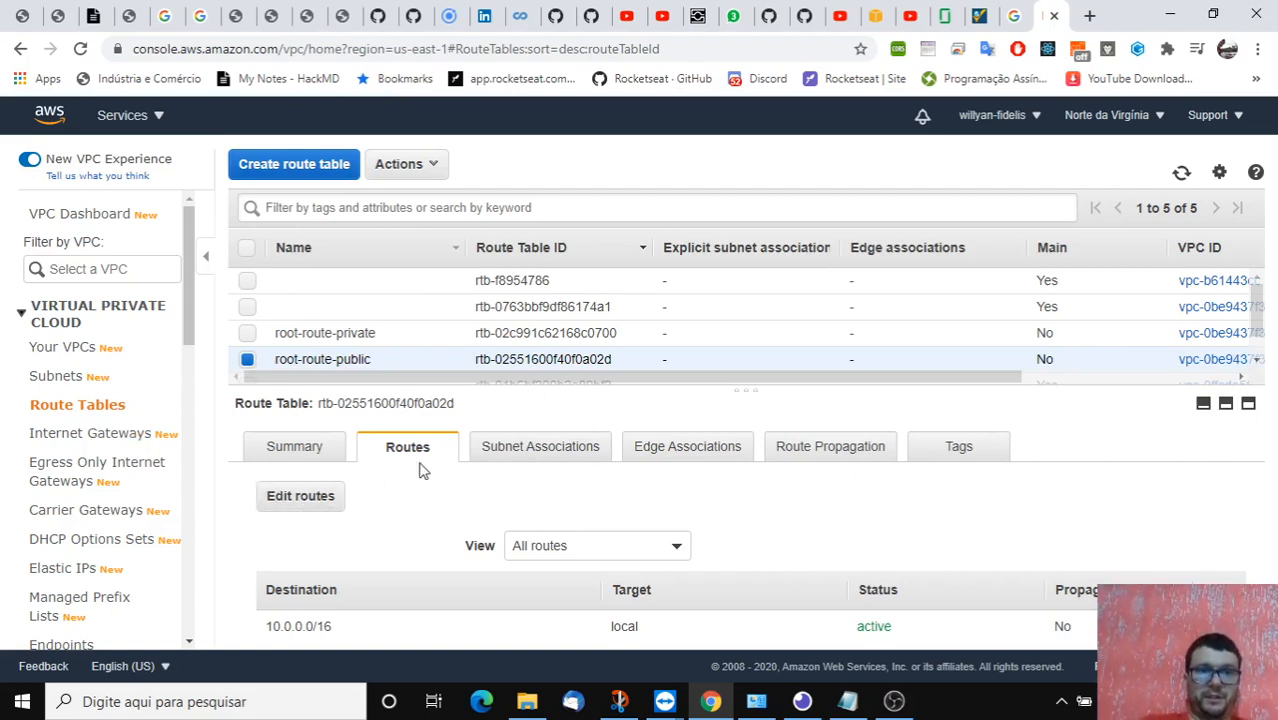
pyautogui.click(310, 505)
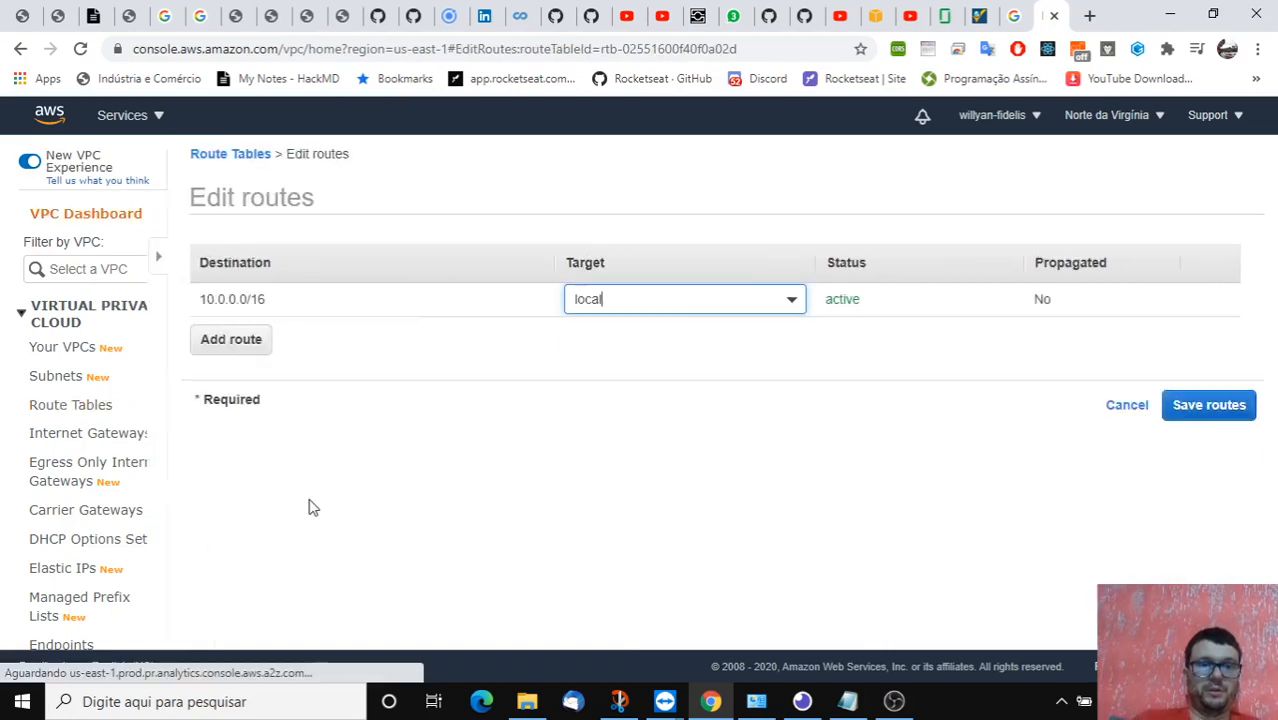
pyautogui.click(80, 340)
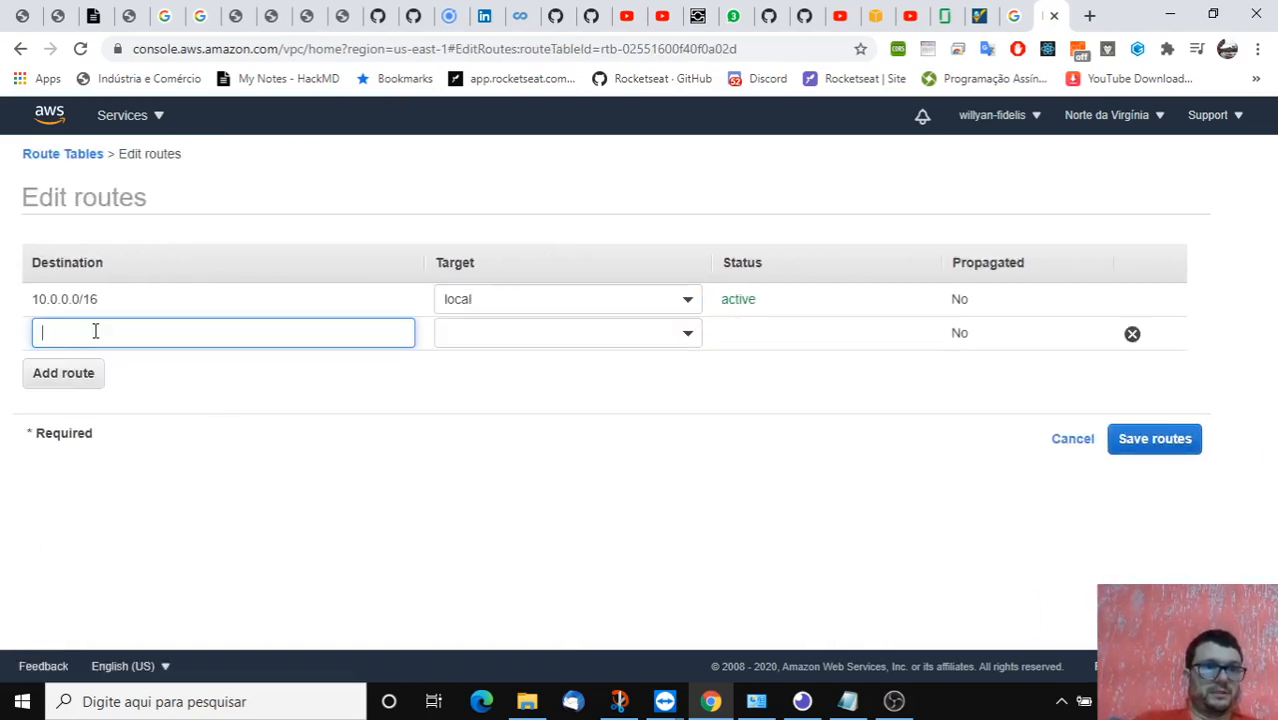
pyautogui.write('0.')
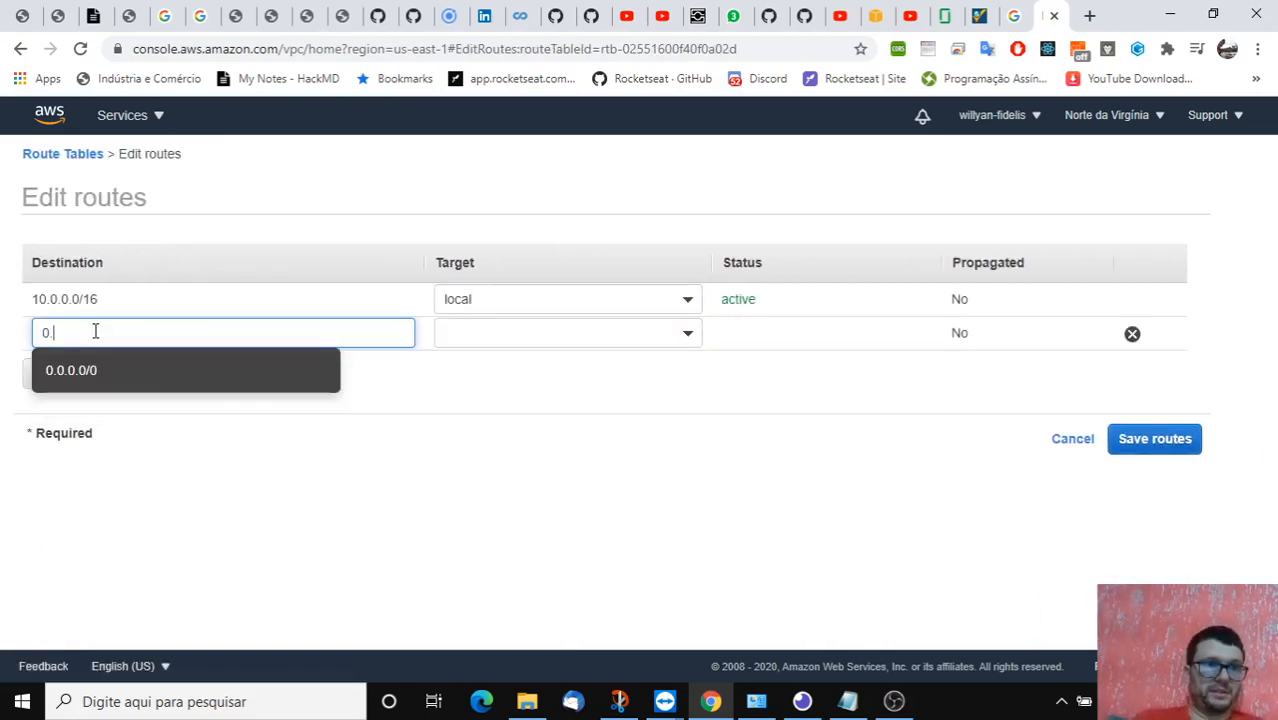
pyautogui.click(103, 374)
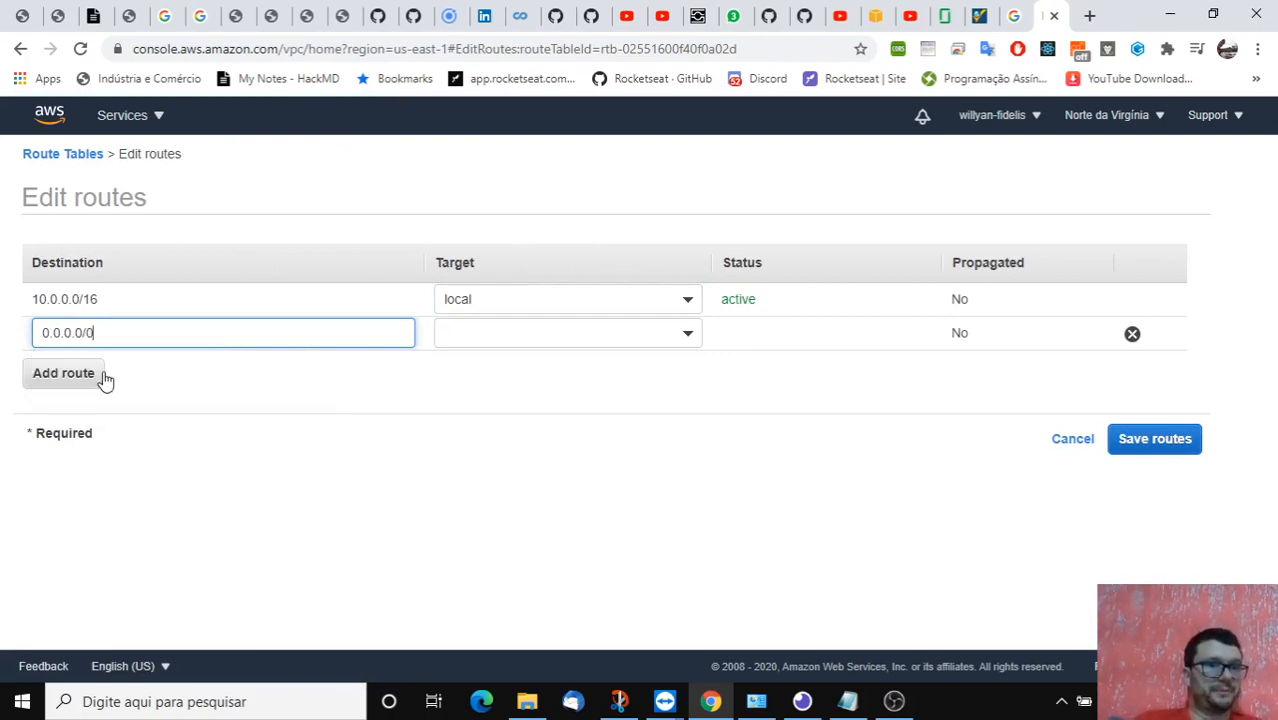
pyautogui.moveTo(117, 327); pyautogui.dragTo(8, 326)
pyautogui.click(160, 324)
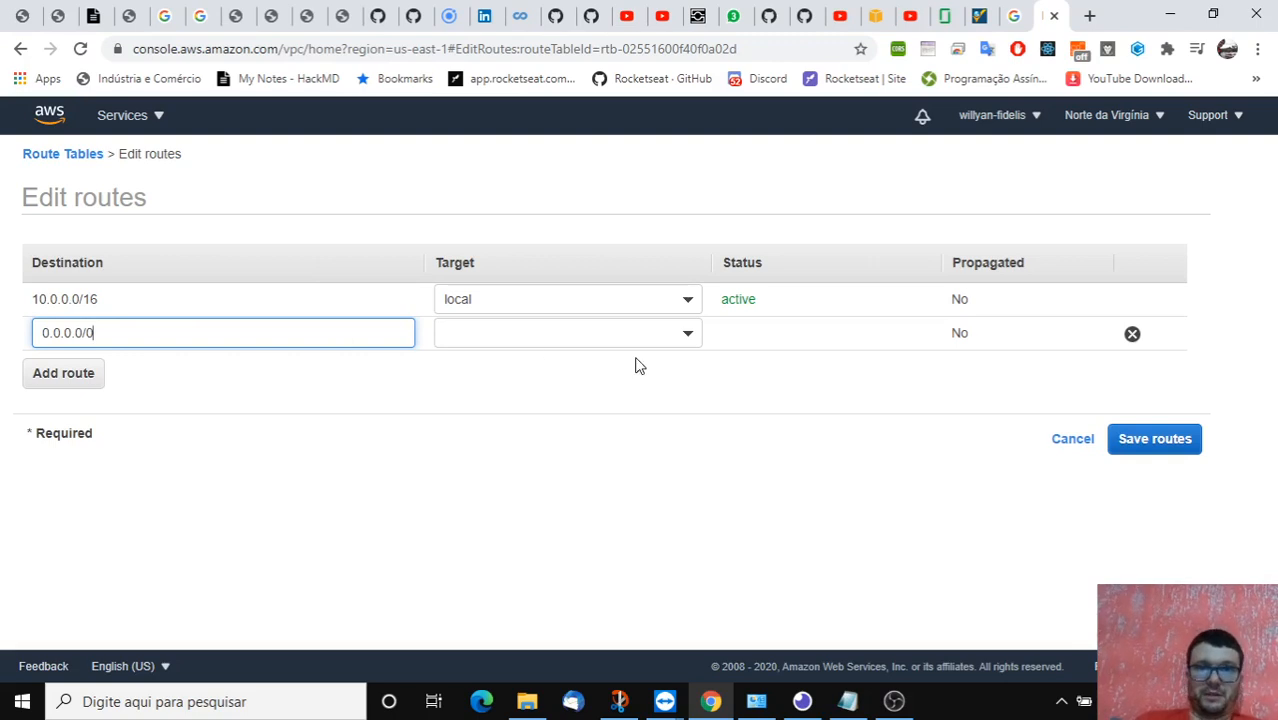
# Step: Set the 0.0.0.0/0 route's target to the internet gateway root-ig and save the routes
pyautogui.click(686, 336)
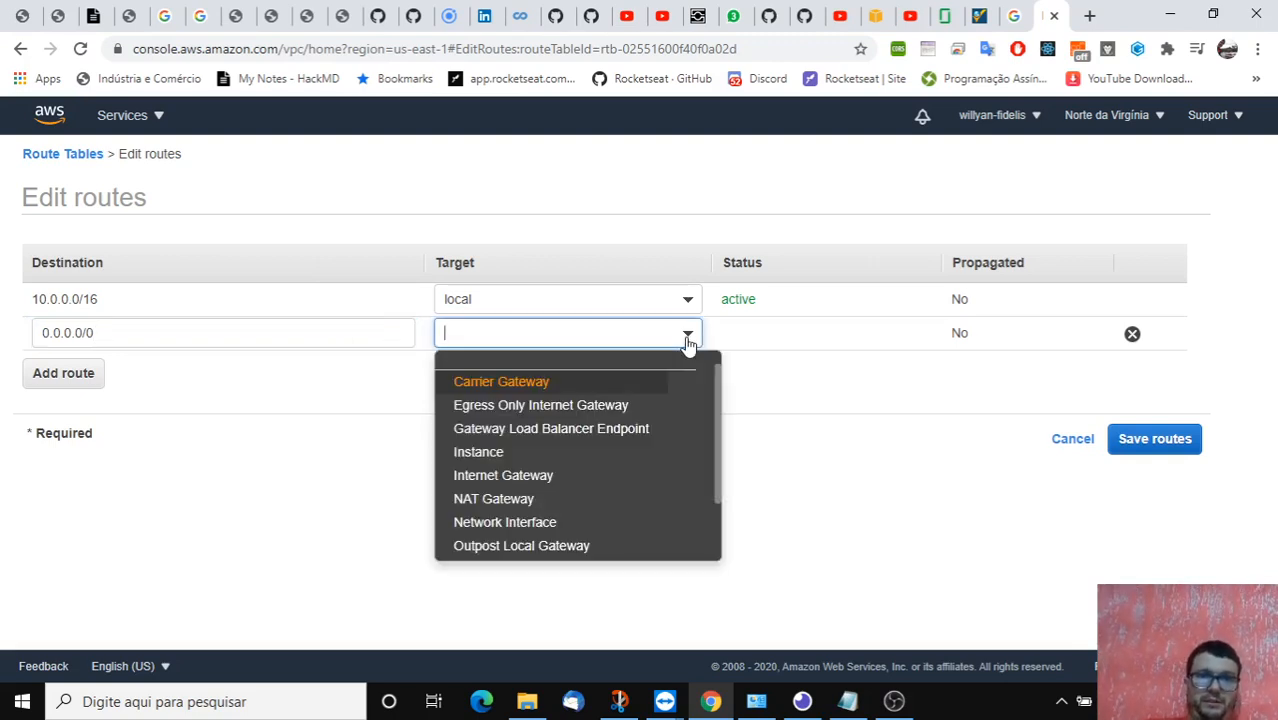
pyautogui.click(516, 475)
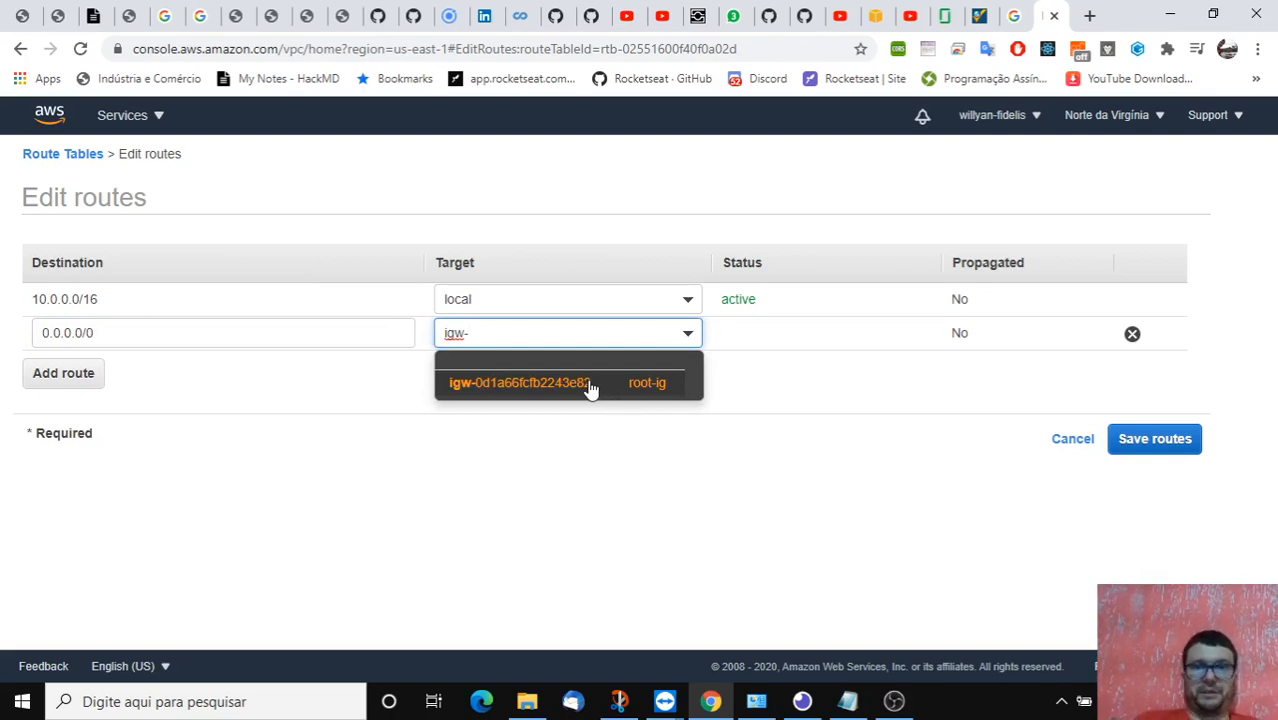
pyautogui.click(592, 389)
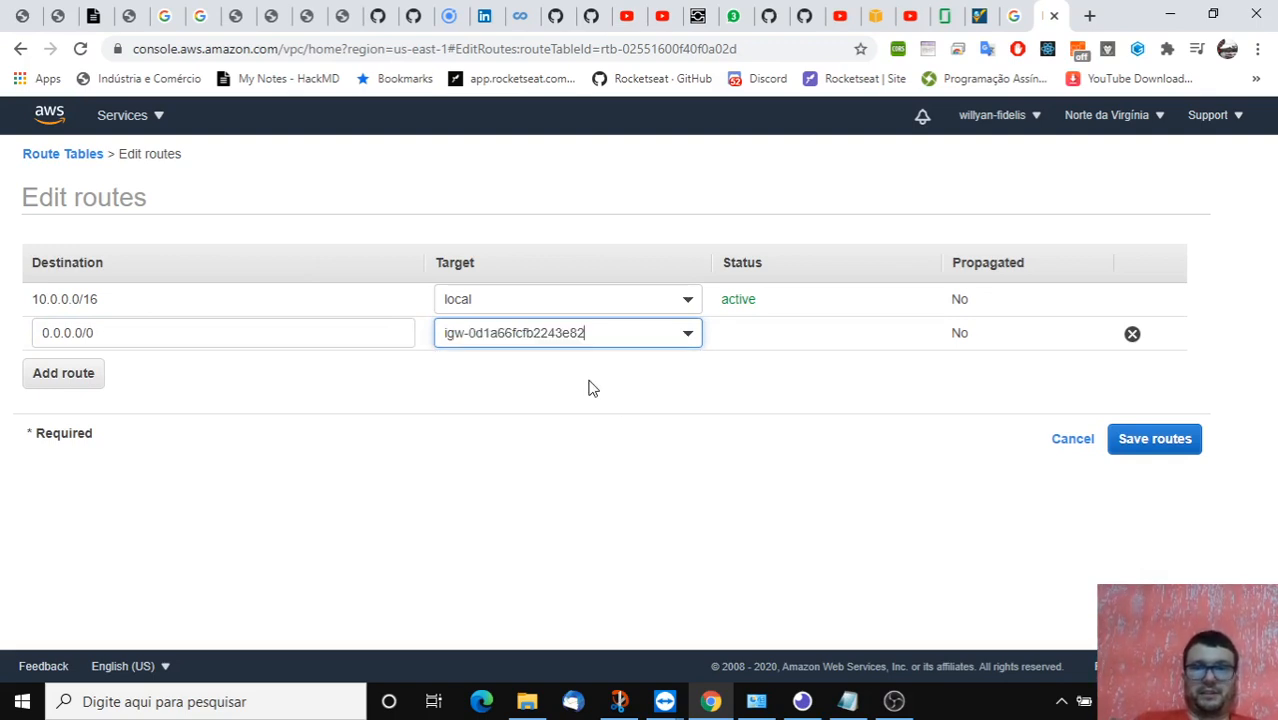
pyautogui.click(1152, 452)
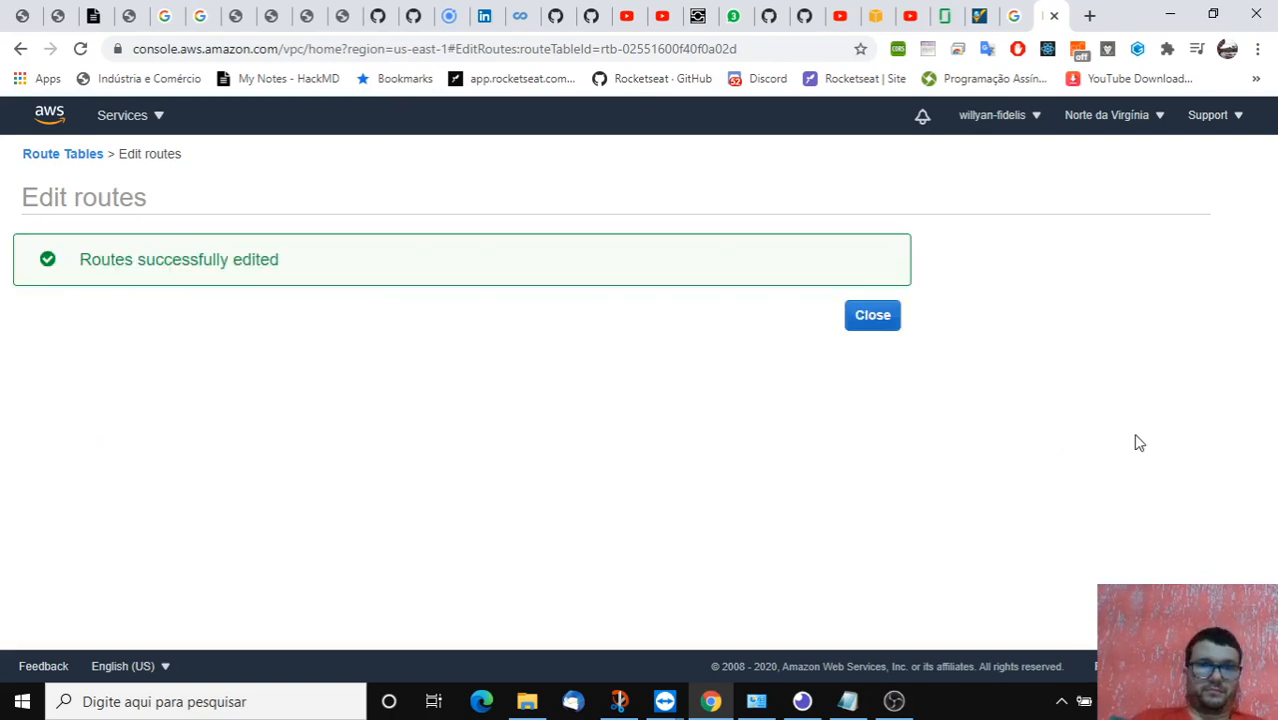
pyautogui.click(864, 320)
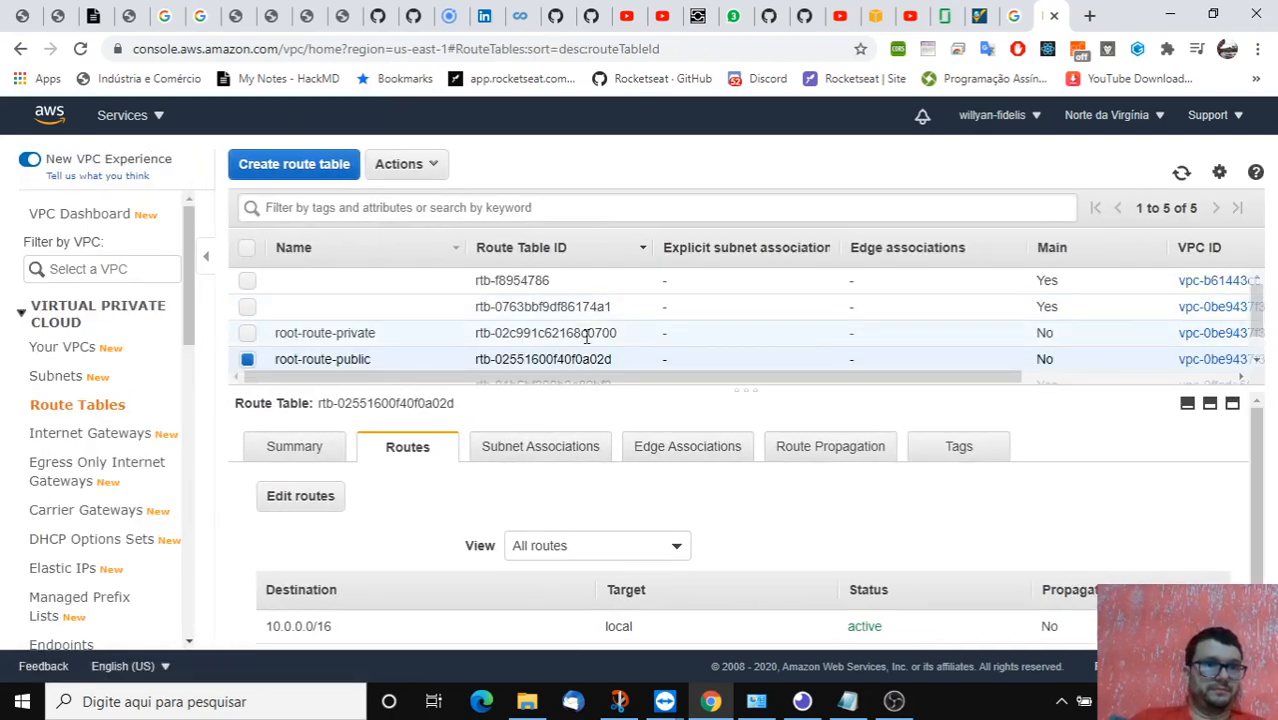
# Step: Go to the subnet list and review the actions available for root-sub-public
pyautogui.click(60, 378)
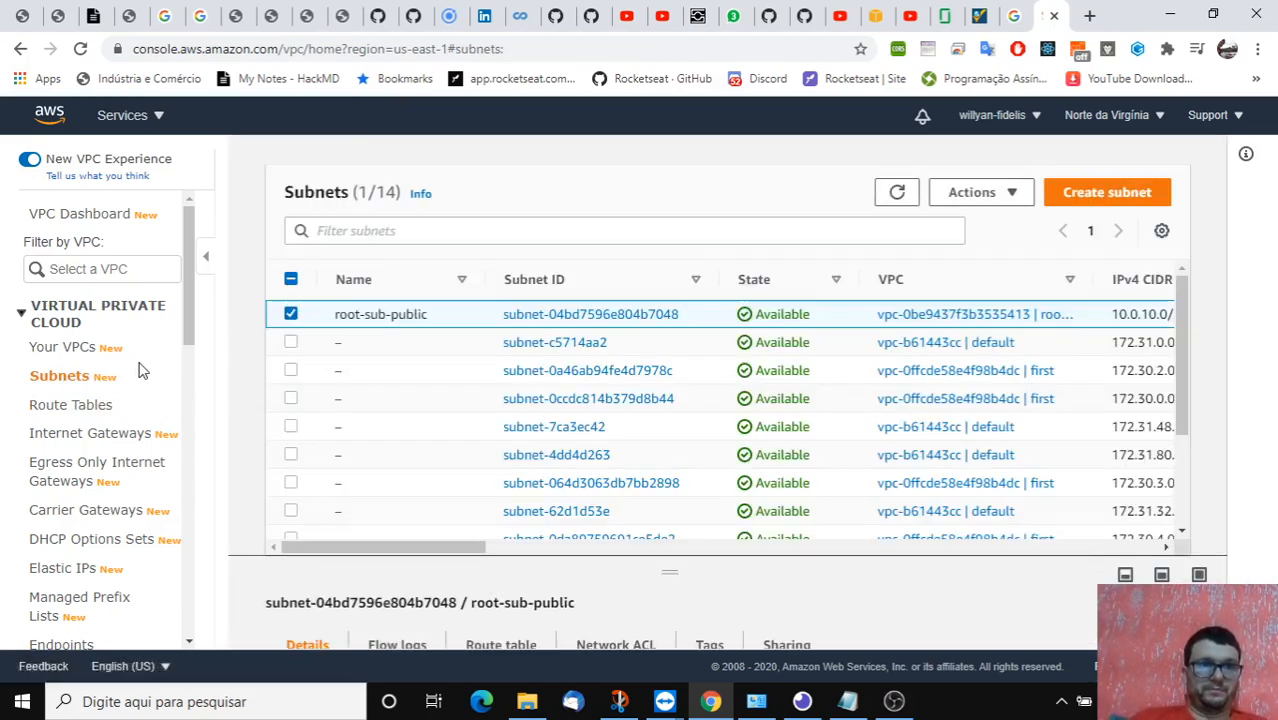
pyautogui.moveTo(1183, 398); pyautogui.dragTo(1160, 318)
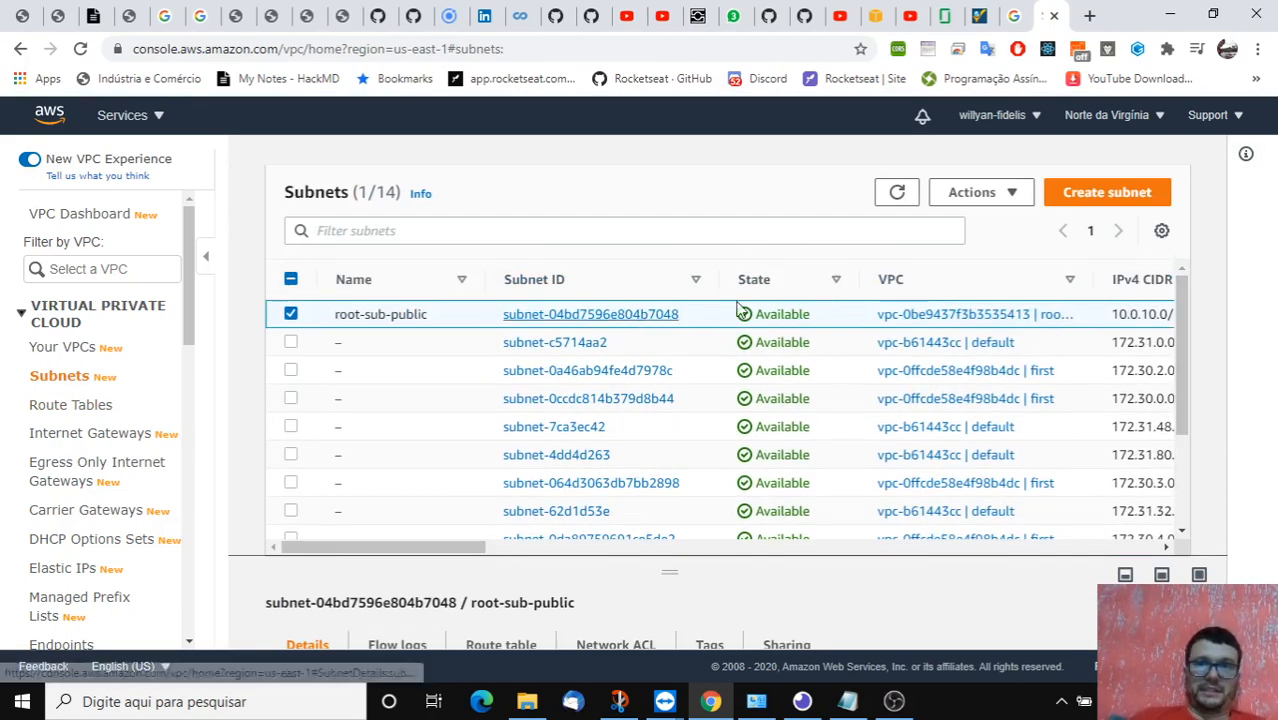
pyautogui.click(1013, 192)
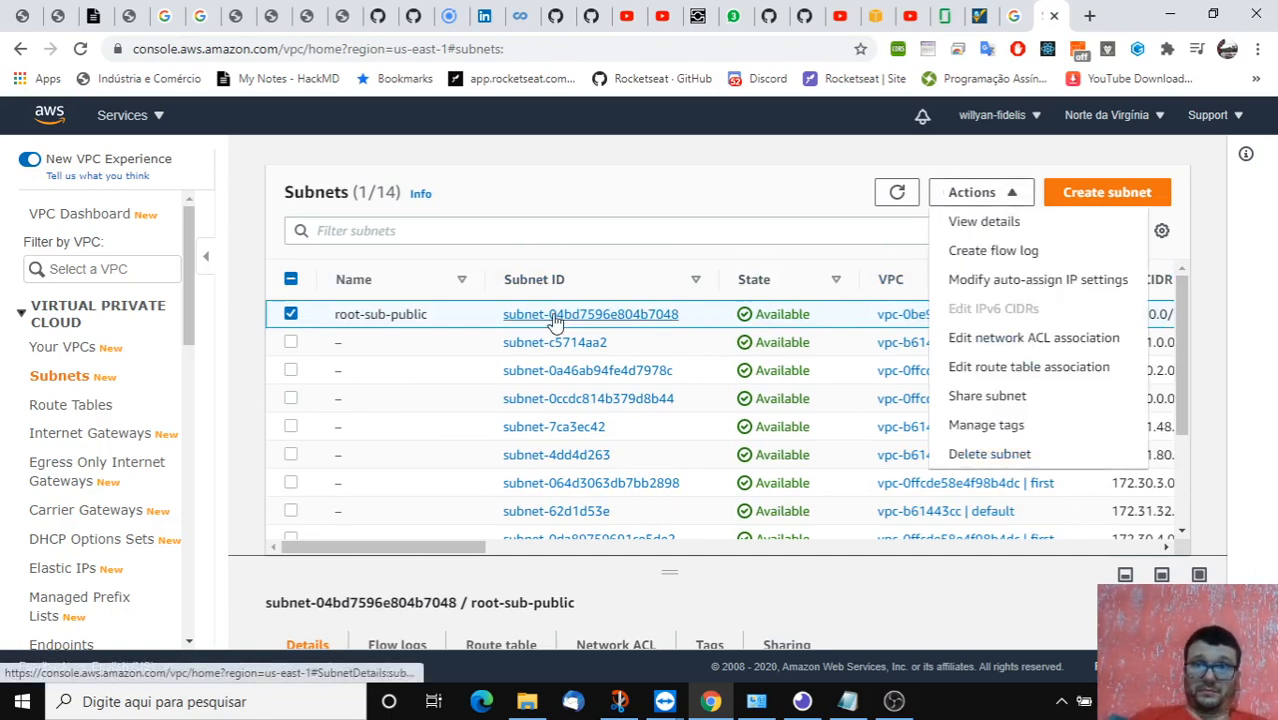
pyautogui.click(702, 205)
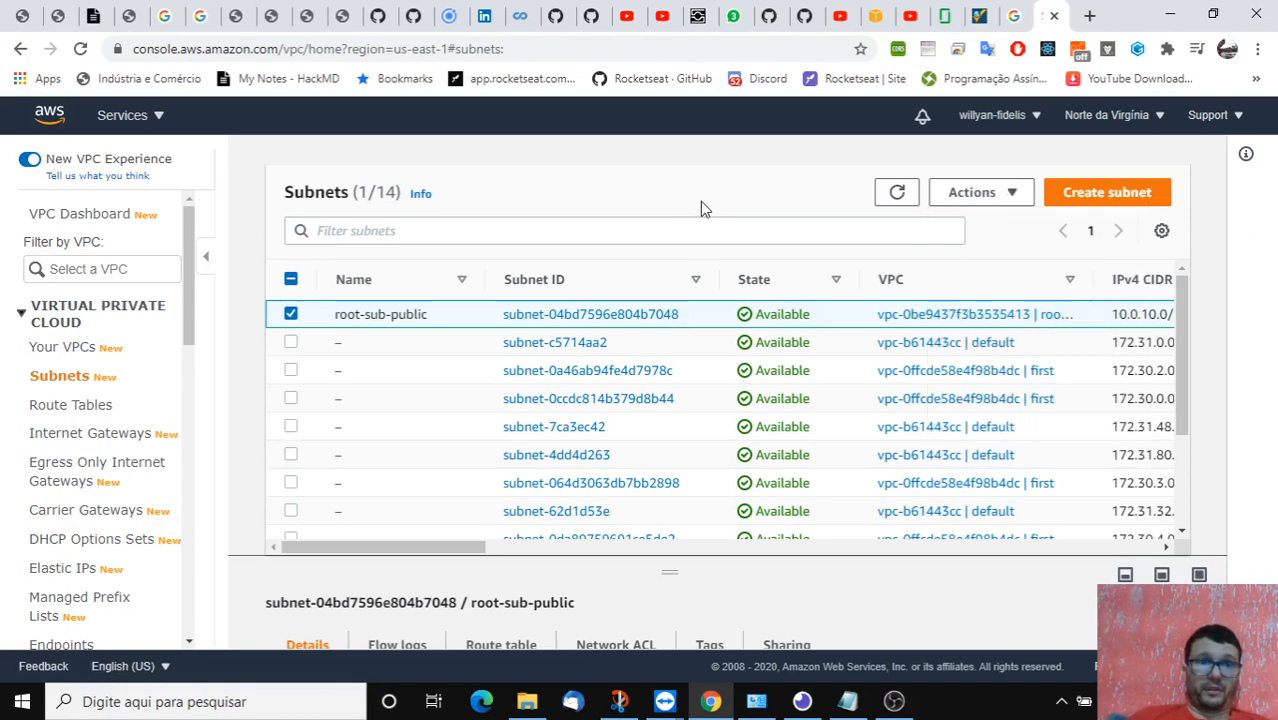
pyautogui.scroll(-2, 696, 314)
pyautogui.scroll(2, 588, 371)
pyautogui.scroll(-1, 432, 314)
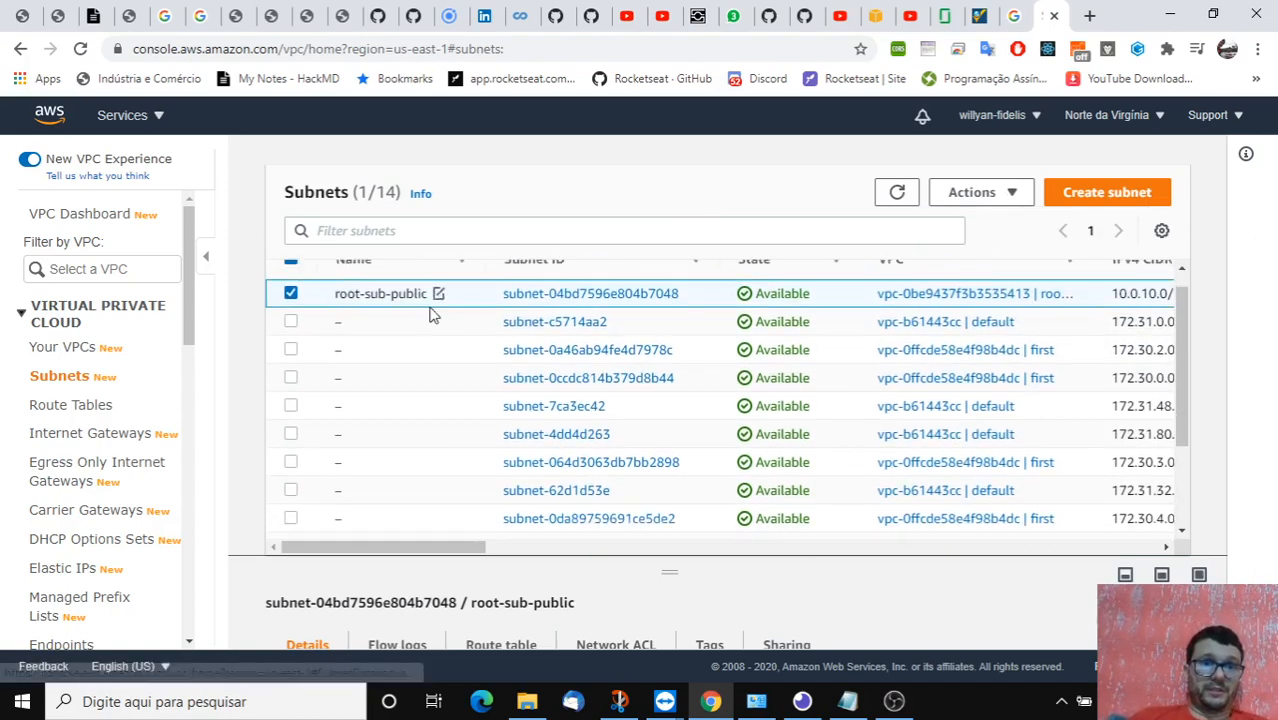
# Step: Examine the route table and routes currently associated with the root-sub-public subnet
pyautogui.scroll(-2, 432, 314)
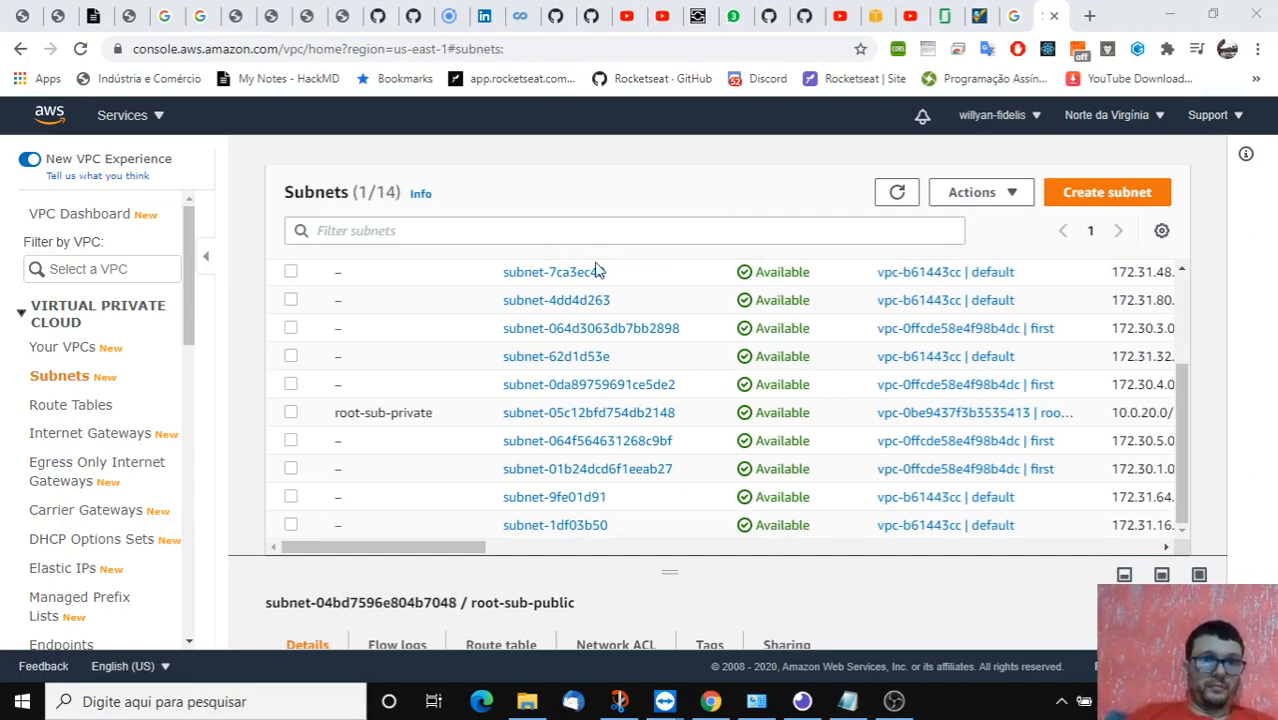
pyautogui.scroll(3, 1163, 374)
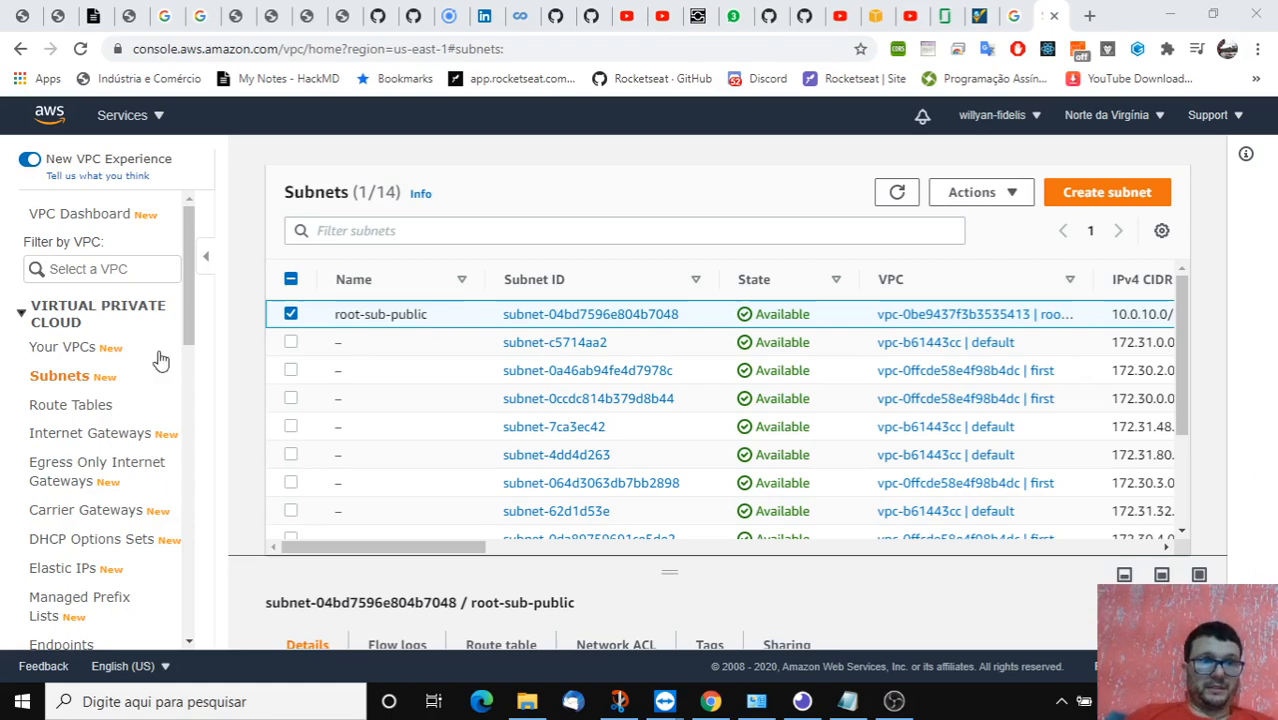
pyautogui.scroll(-3, 512, 348)
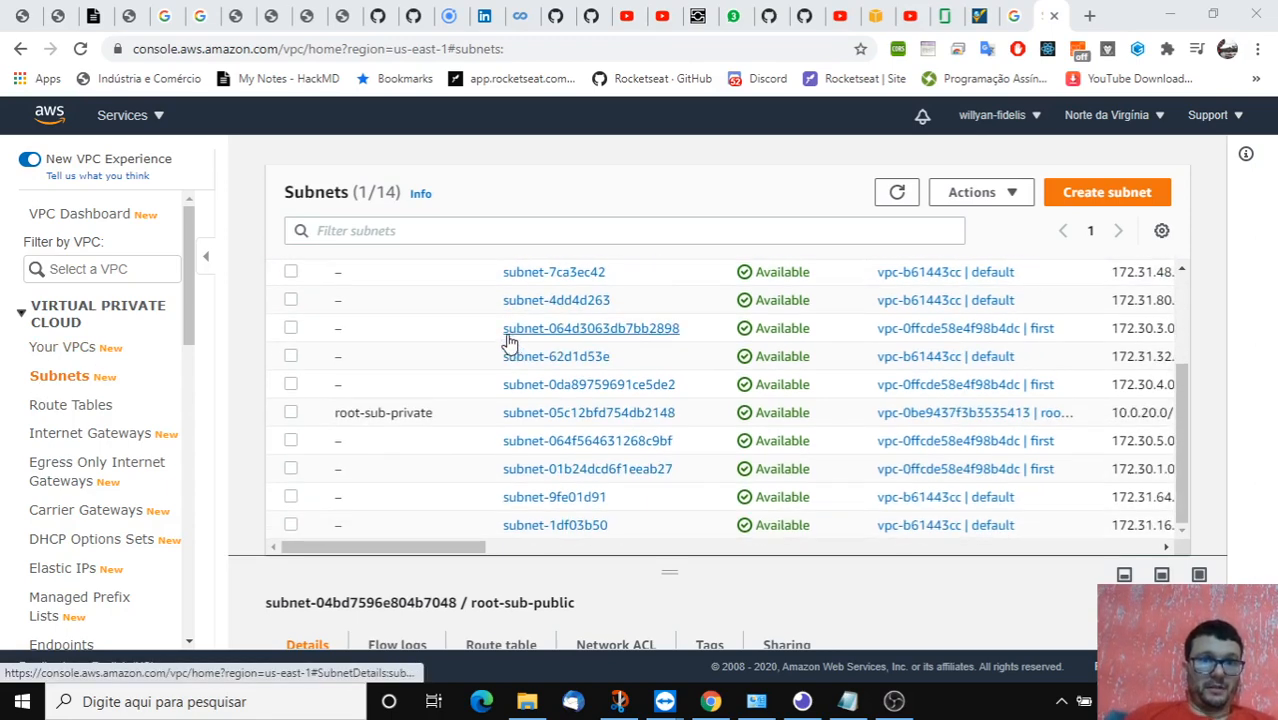
pyautogui.click(1264, 431)
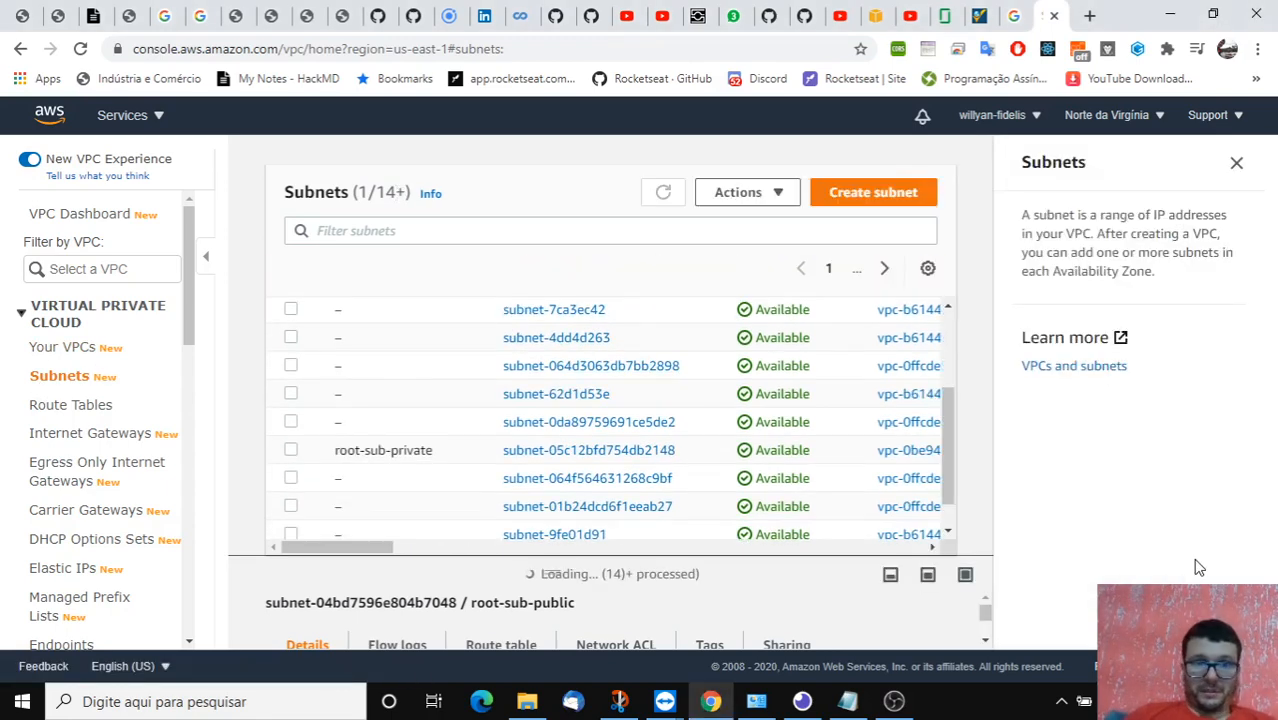
pyautogui.click(986, 642)
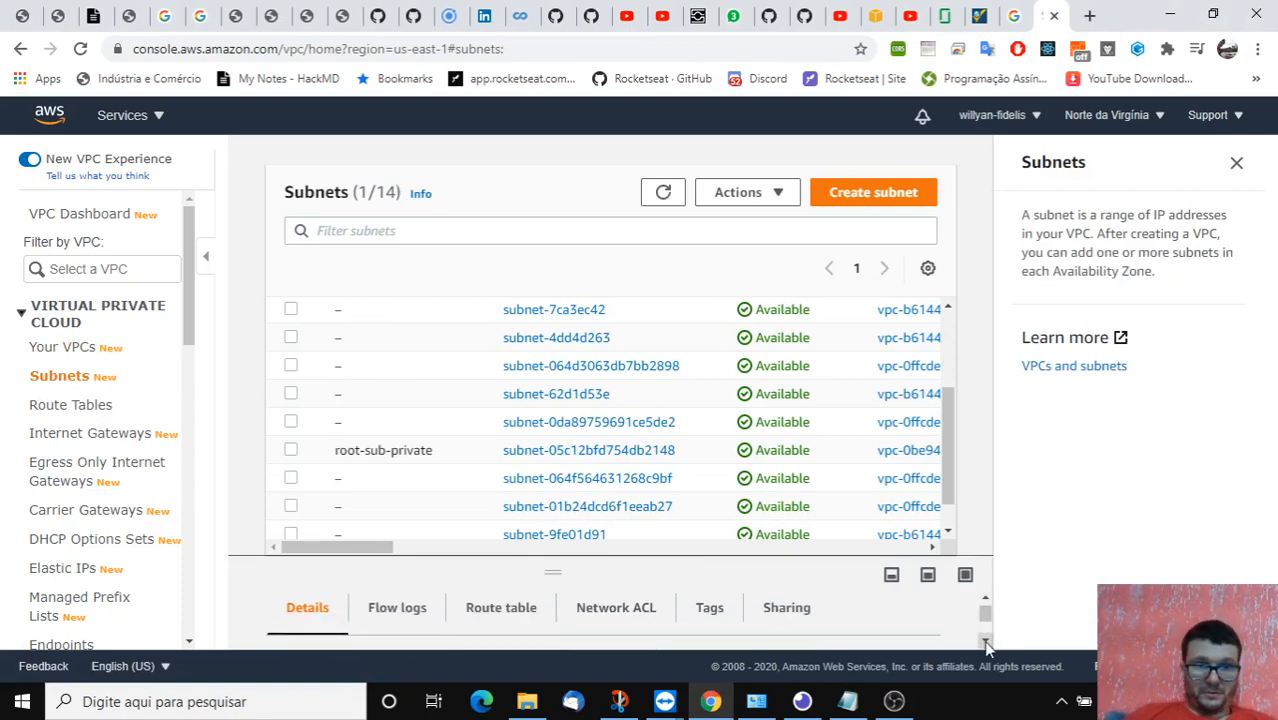
pyautogui.click(492, 610)
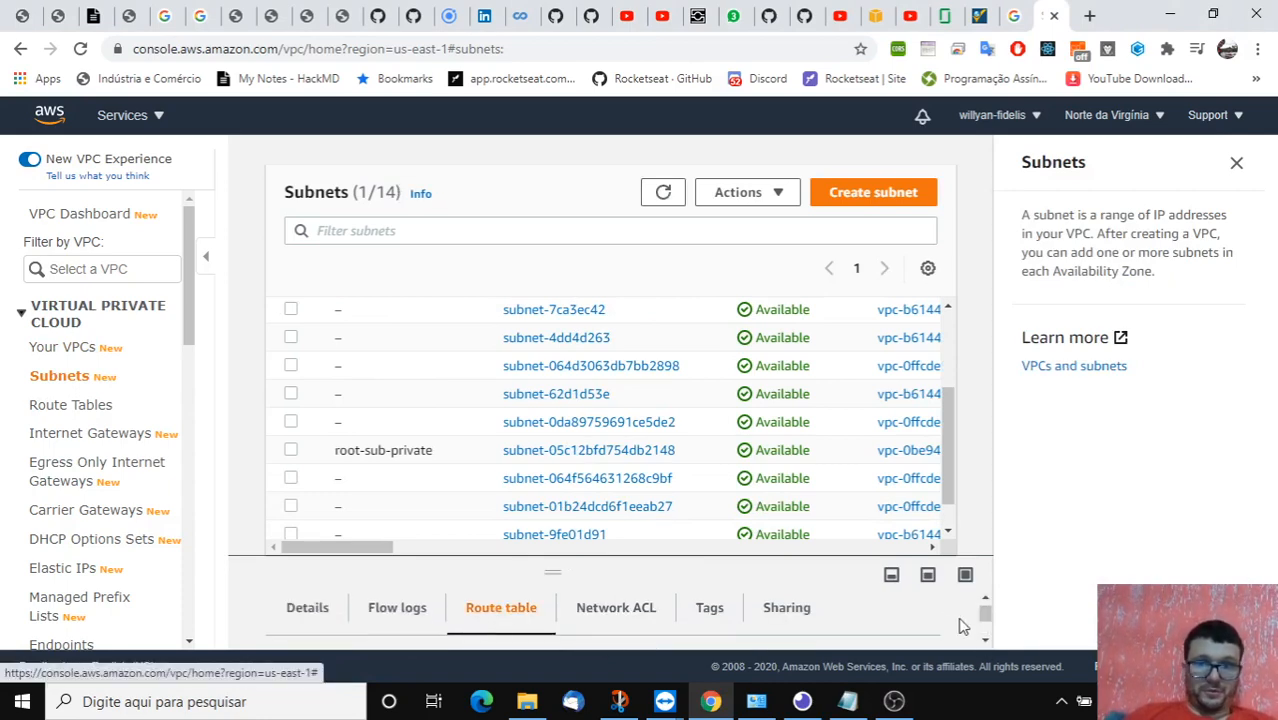
pyautogui.click(985, 643)
pyautogui.click(985, 643)
pyautogui.click(985, 643)
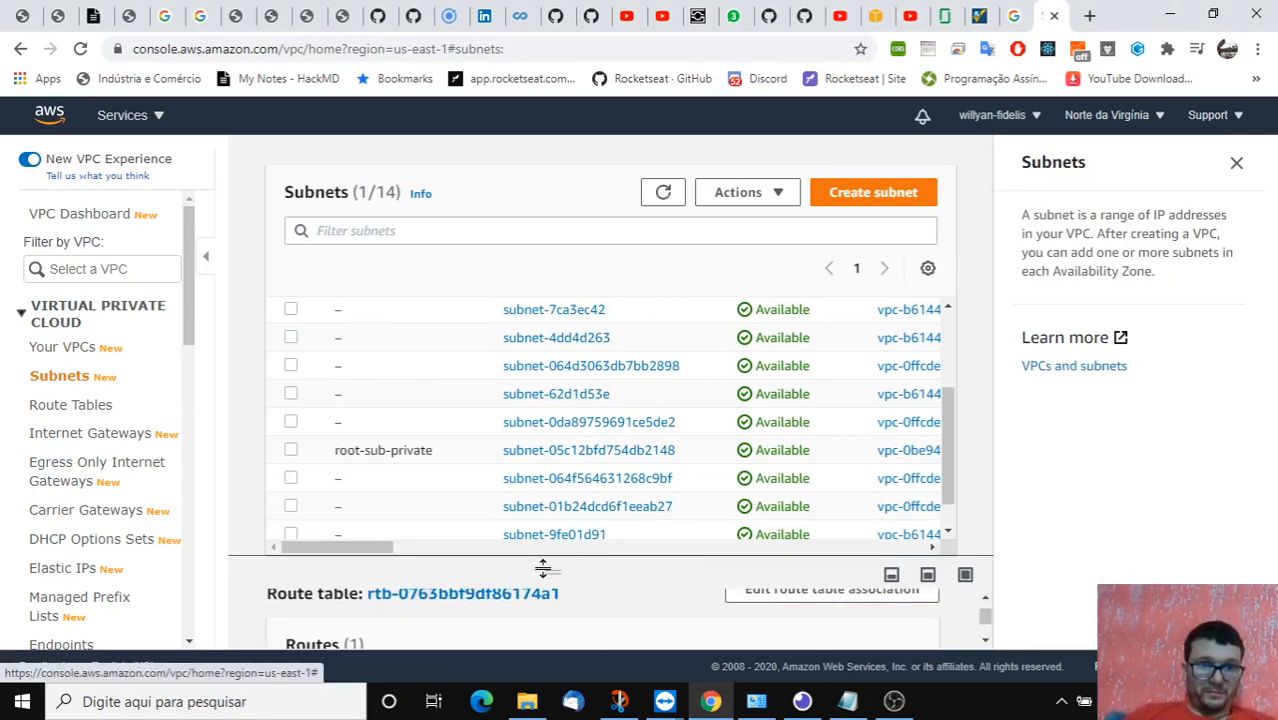
pyautogui.moveTo(563, 578); pyautogui.dragTo(574, 420)
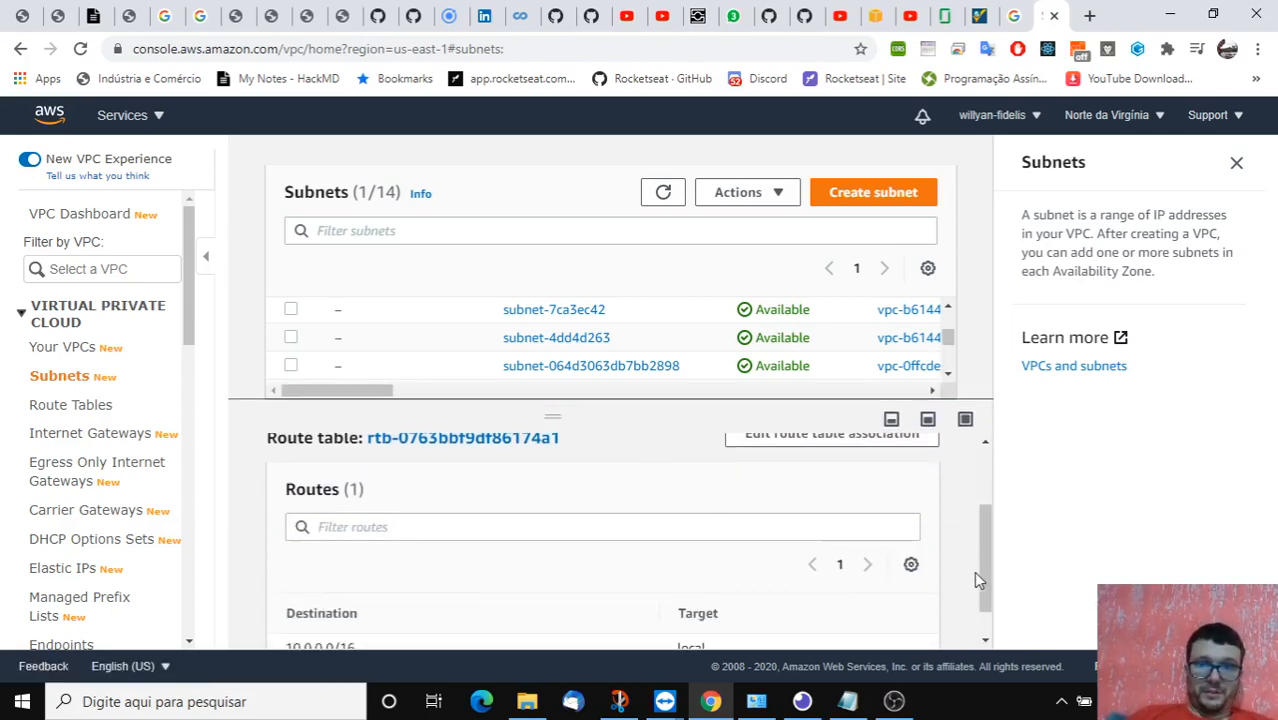
pyautogui.click(988, 617)
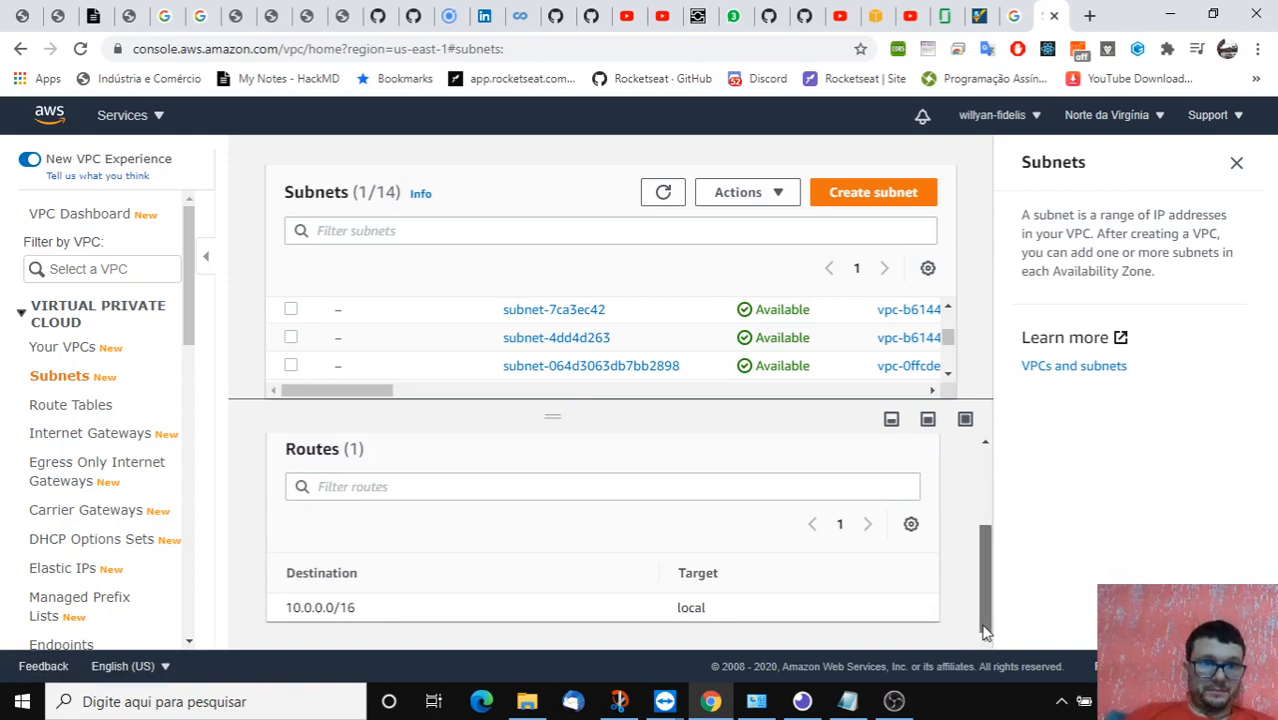
pyautogui.moveTo(982, 628); pyautogui.dragTo(1003, 507)
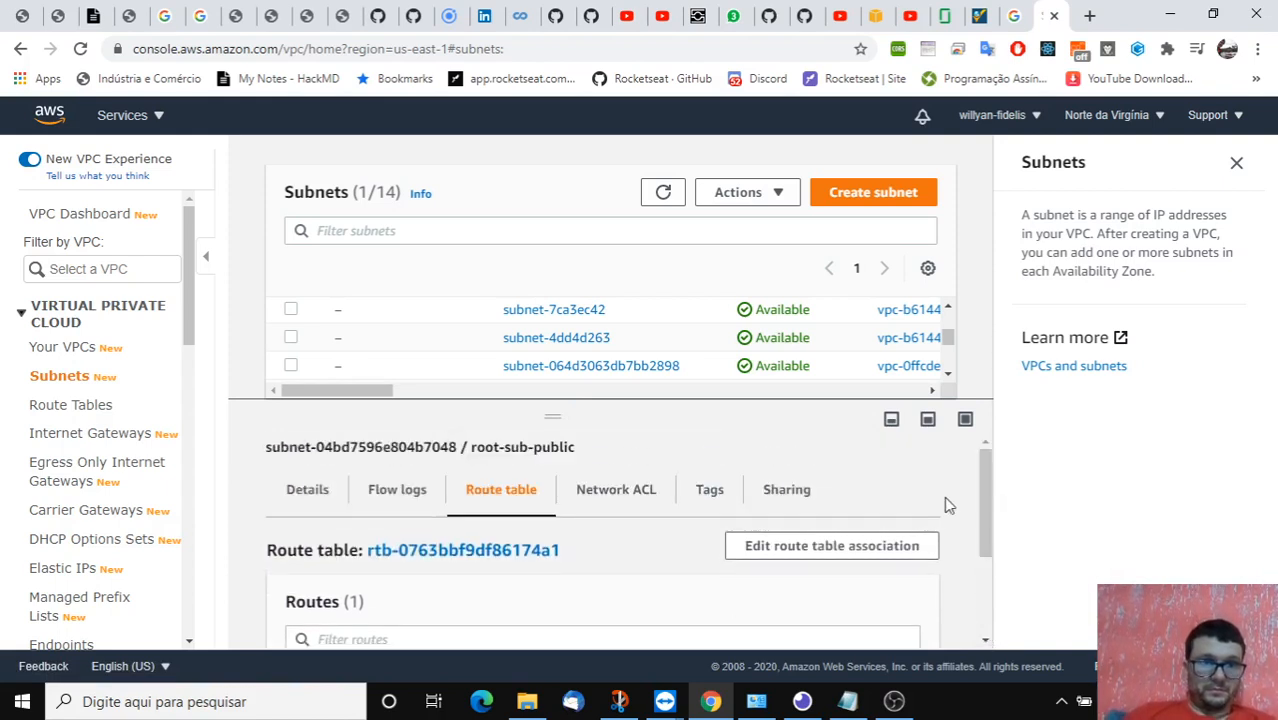
pyautogui.click(849, 552)
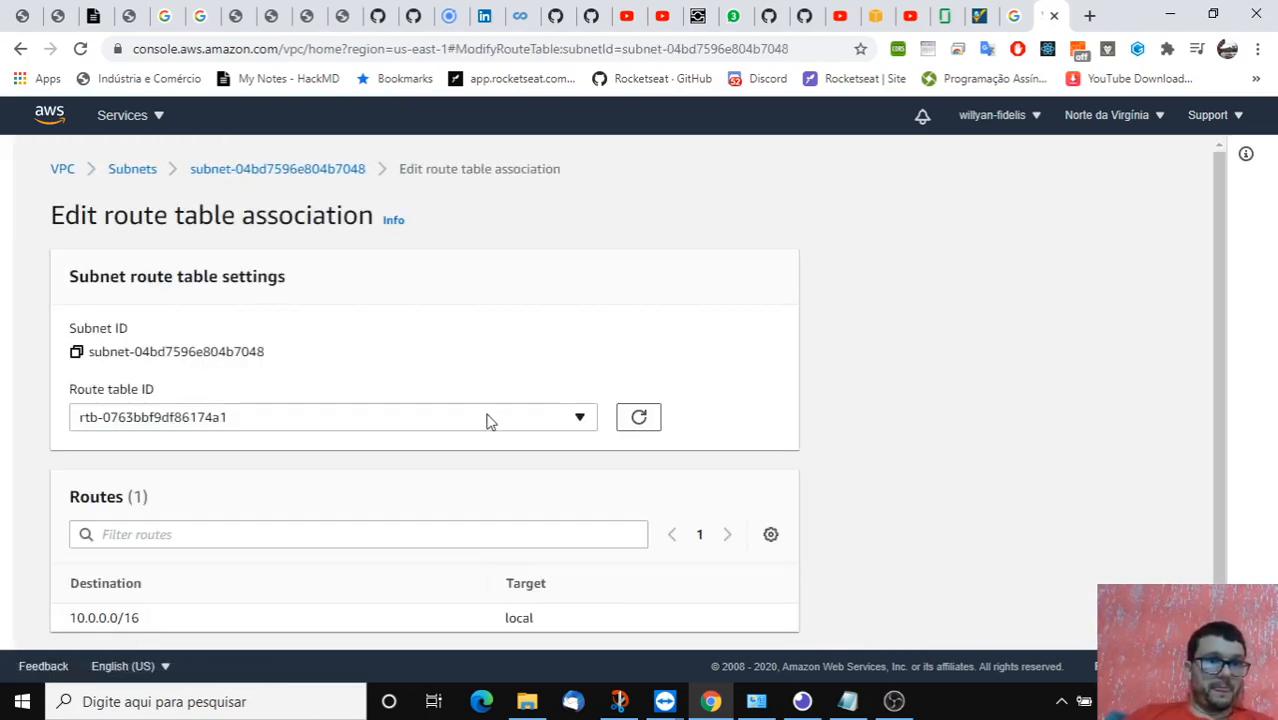
pyautogui.click(568, 419)
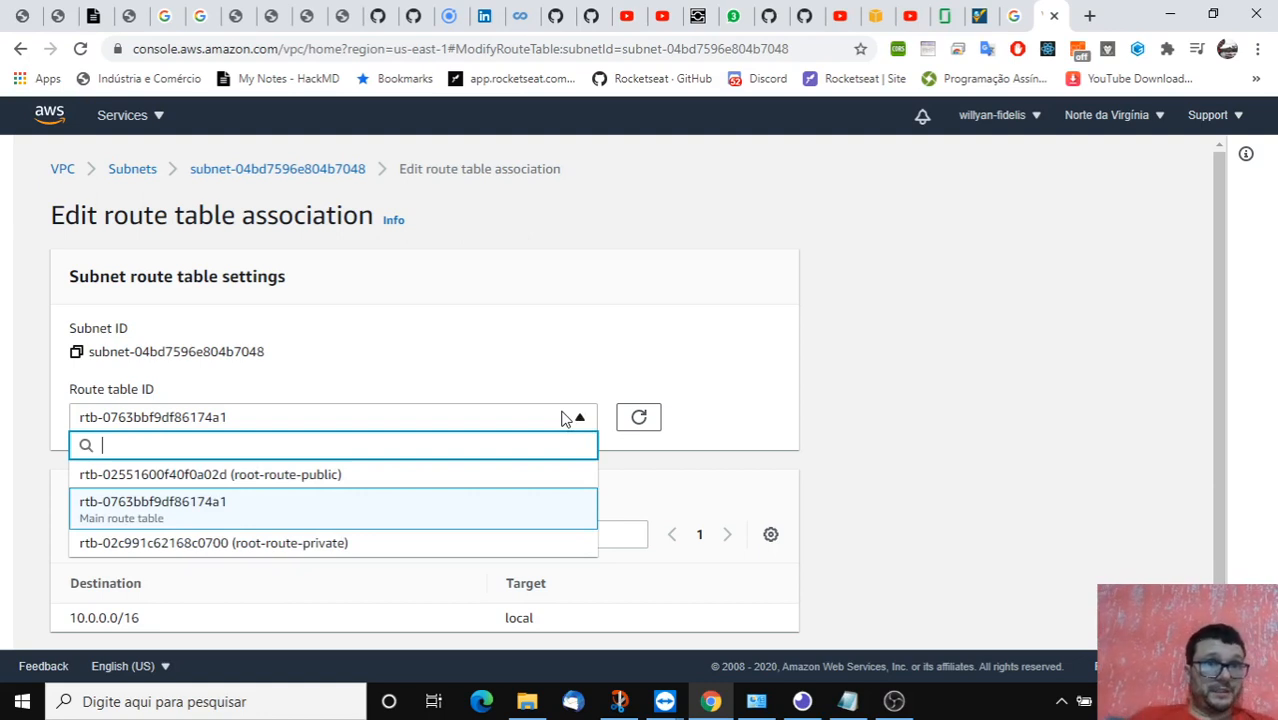
pyautogui.click(446, 300)
pyautogui.scroll(-1, 593, 385)
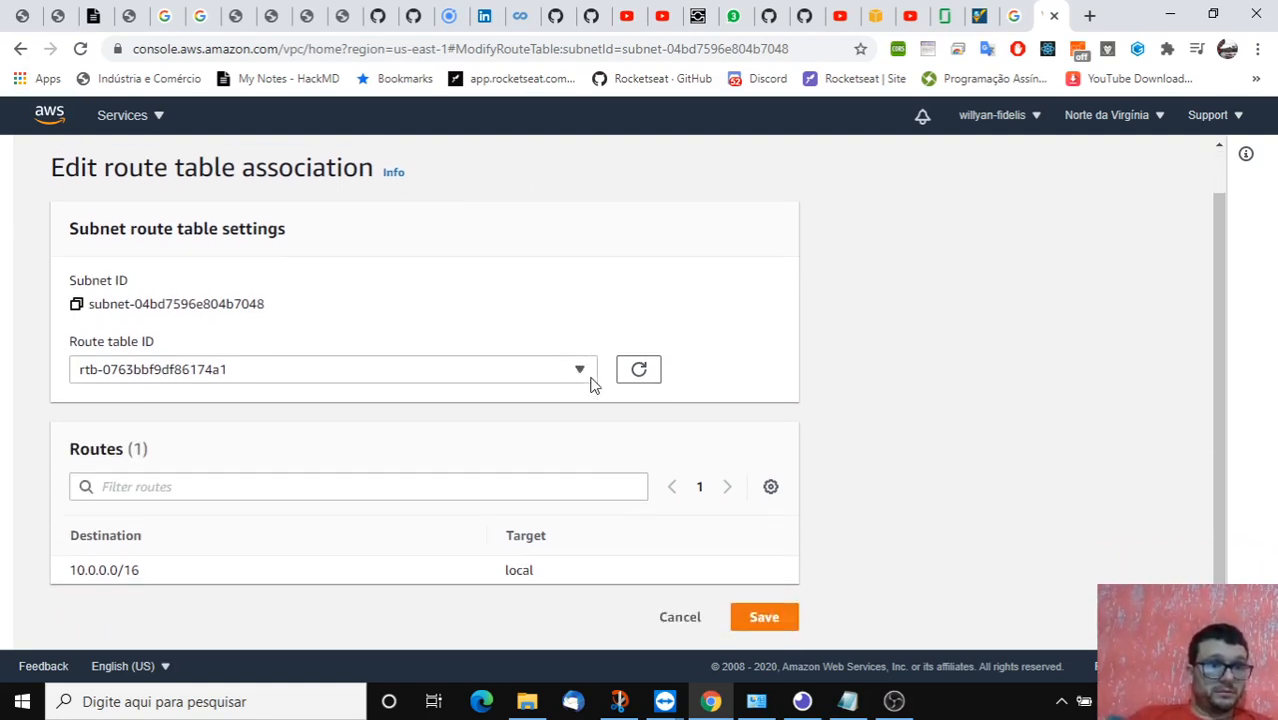
pyautogui.click(683, 617)
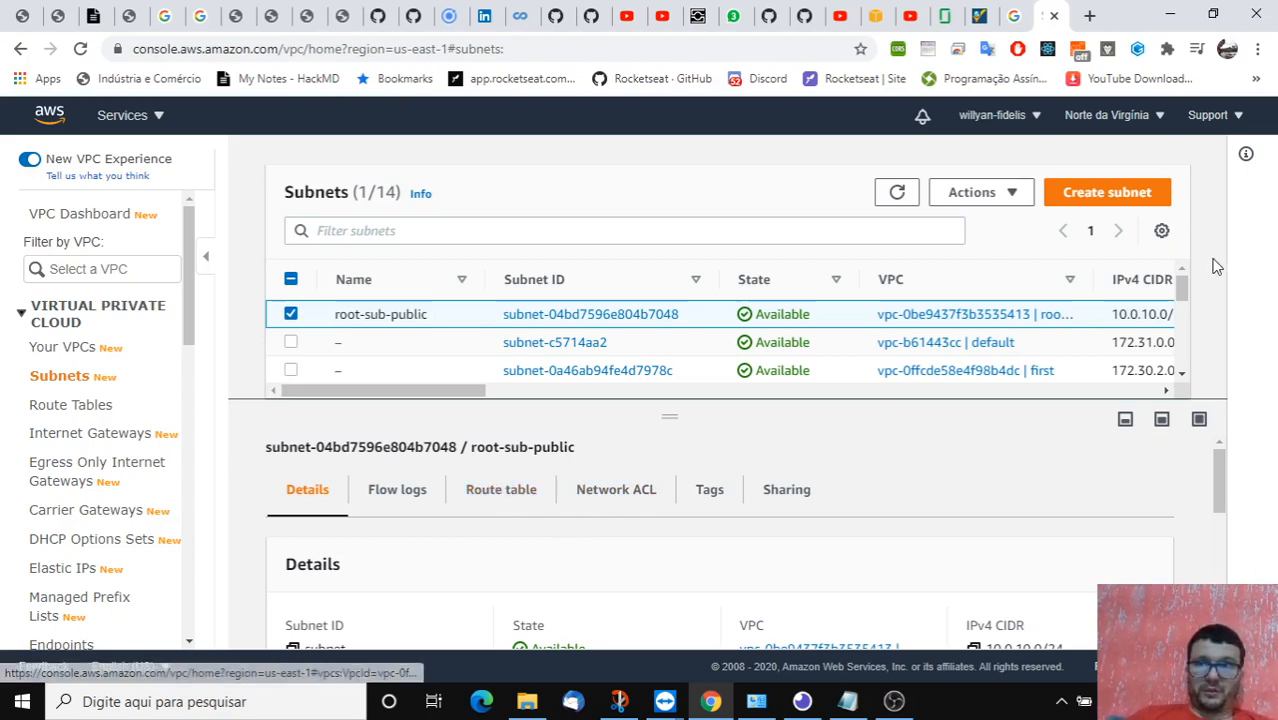
# Step: Change the route table association of root-sub-public to root-route-public and save it
pyautogui.moveTo(1182, 290)
pyautogui.mouseDown()
pyautogui.moveTo(1181, 333)
pyautogui.moveTo(1182, 275)
pyautogui.mouseUp()
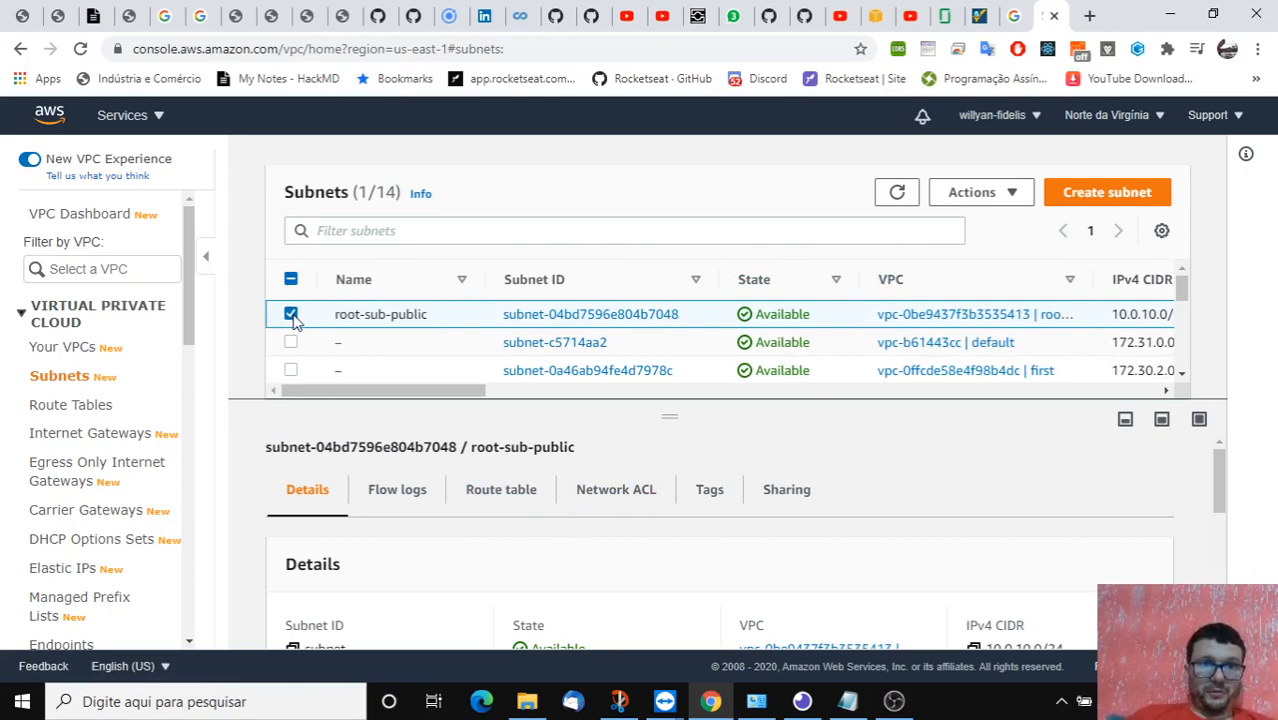
pyautogui.click(522, 494)
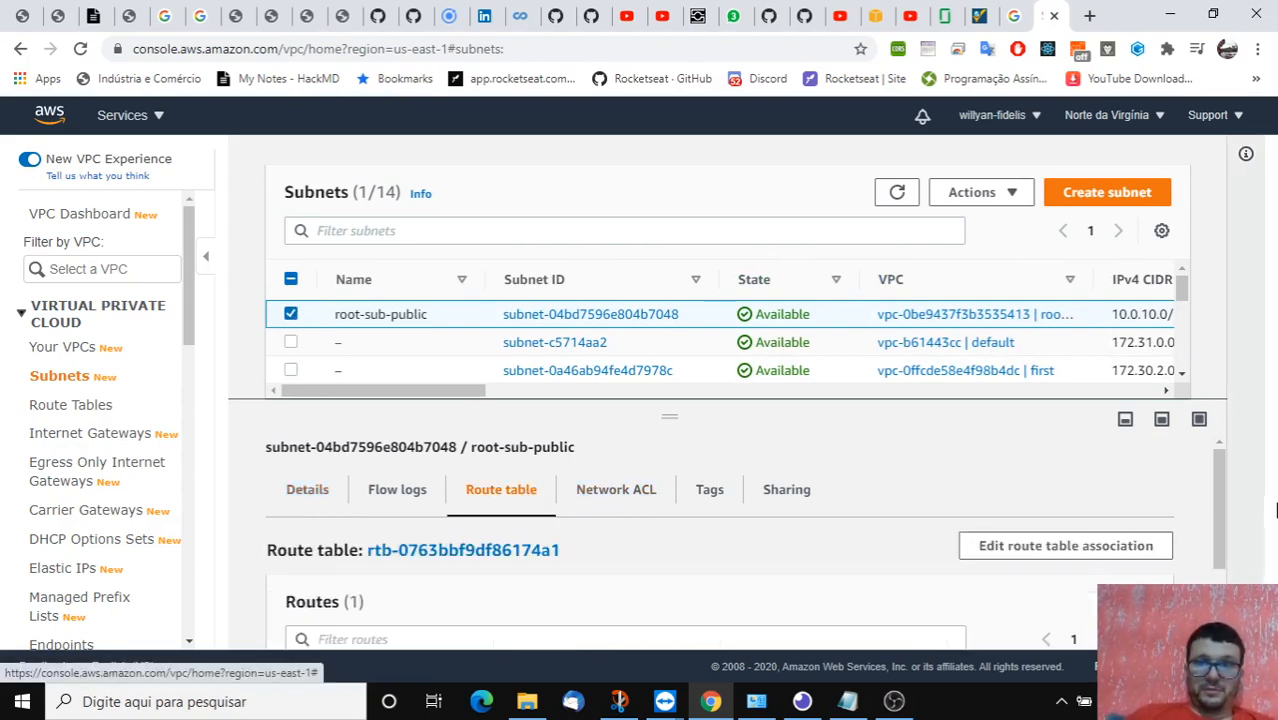
pyautogui.click(1099, 552)
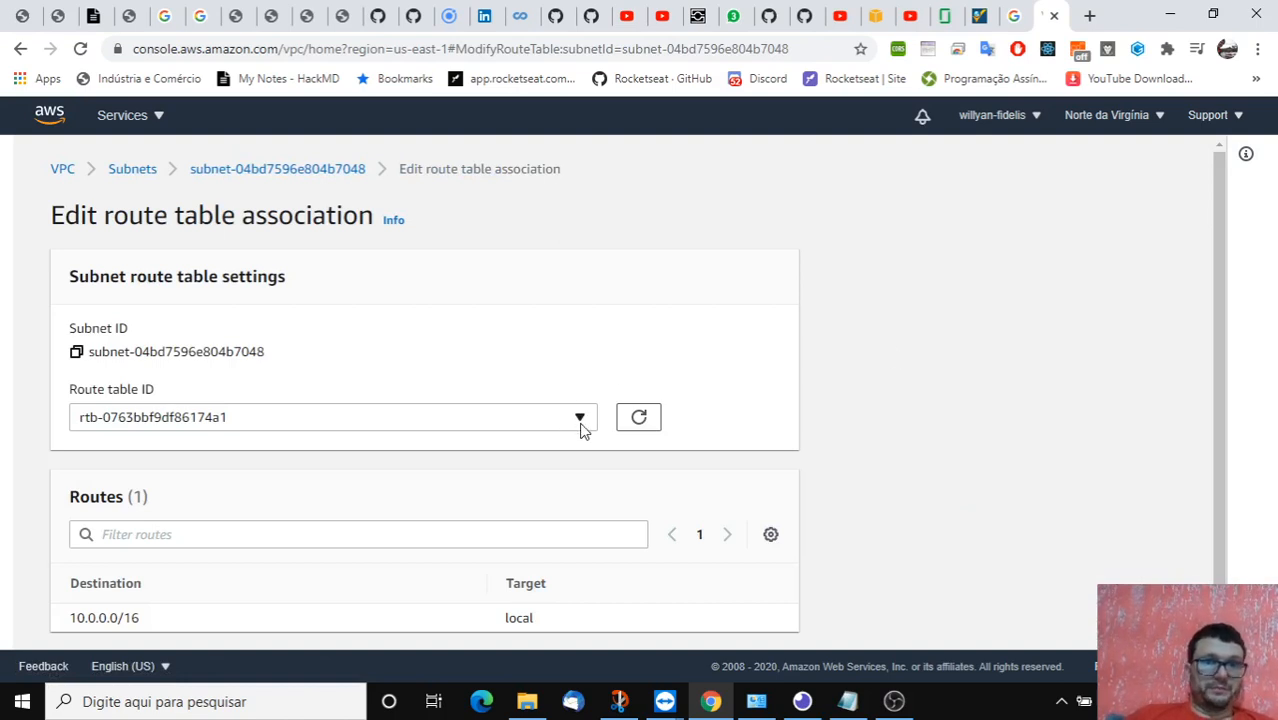
pyautogui.click(582, 426)
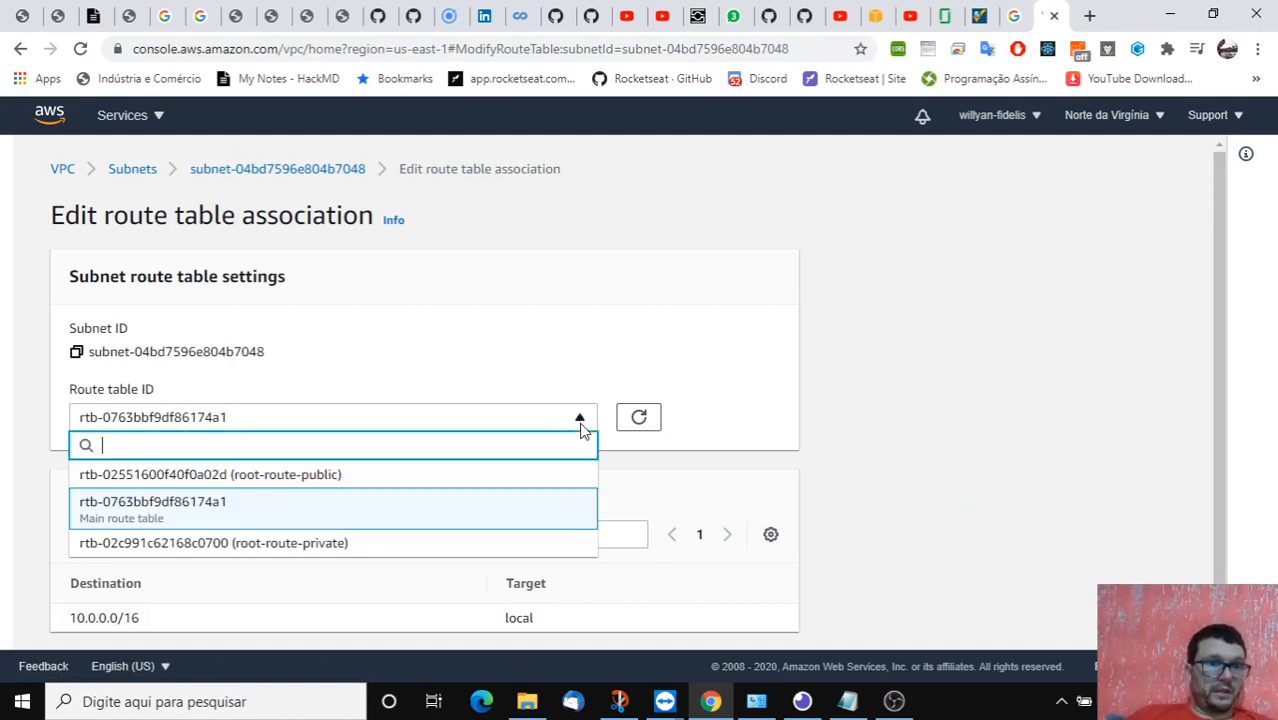
pyautogui.click(340, 480)
pyautogui.scroll(-1, 1230, 373)
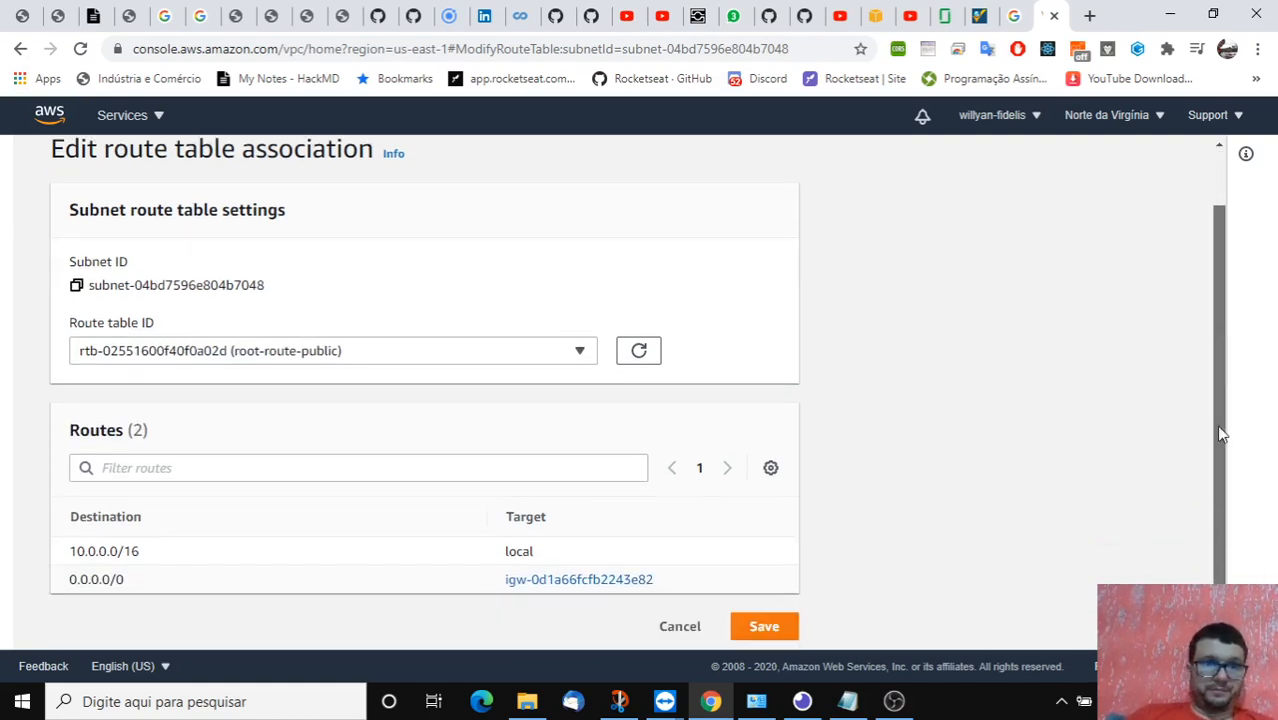
pyautogui.click(776, 617)
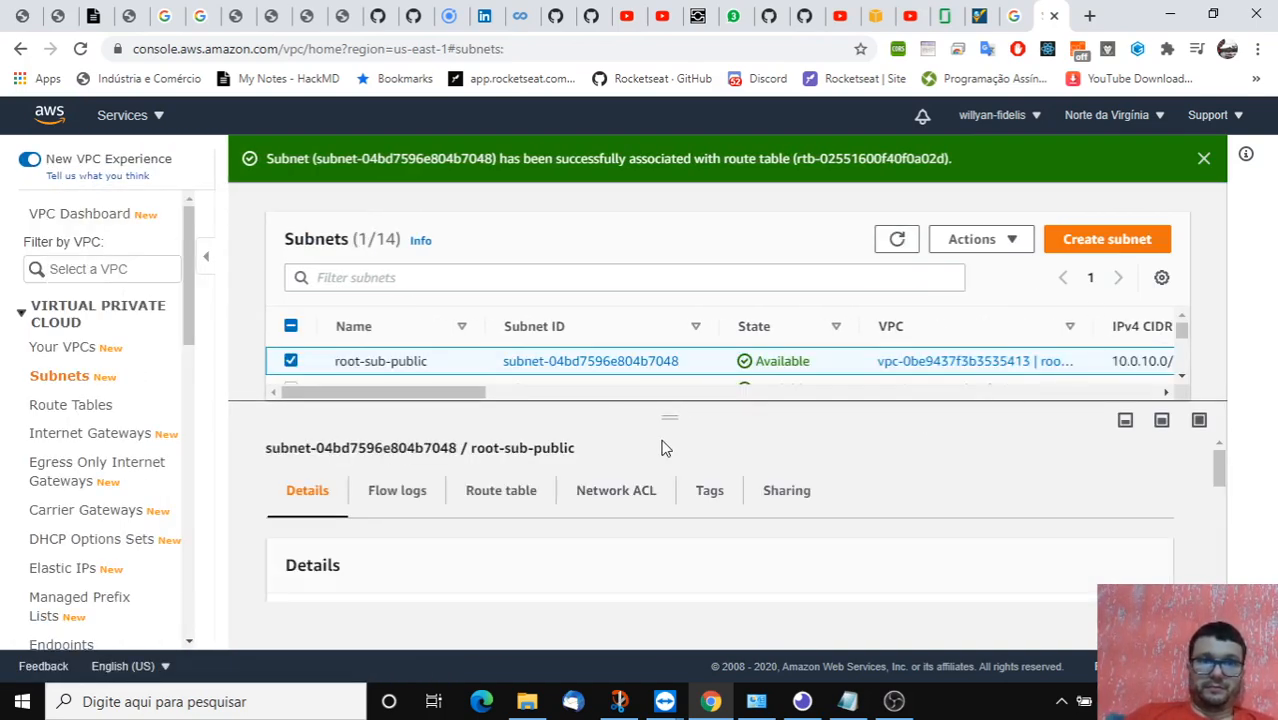
# Step: Select only root-sub-private in the subnet list, set its route table association to root-route-private and save it
pyautogui.moveTo(662, 424); pyautogui.dragTo(650, 502)
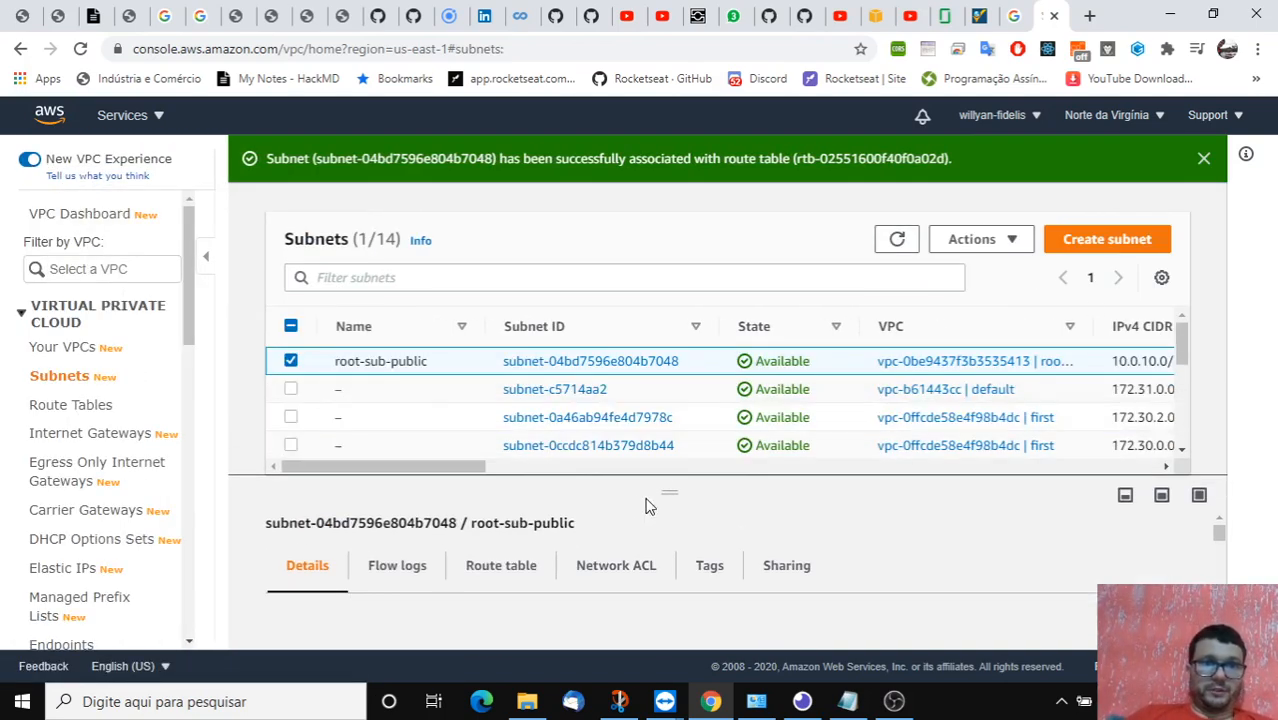
pyautogui.click(290, 360)
pyautogui.moveTo(1180, 348); pyautogui.dragTo(1181, 400)
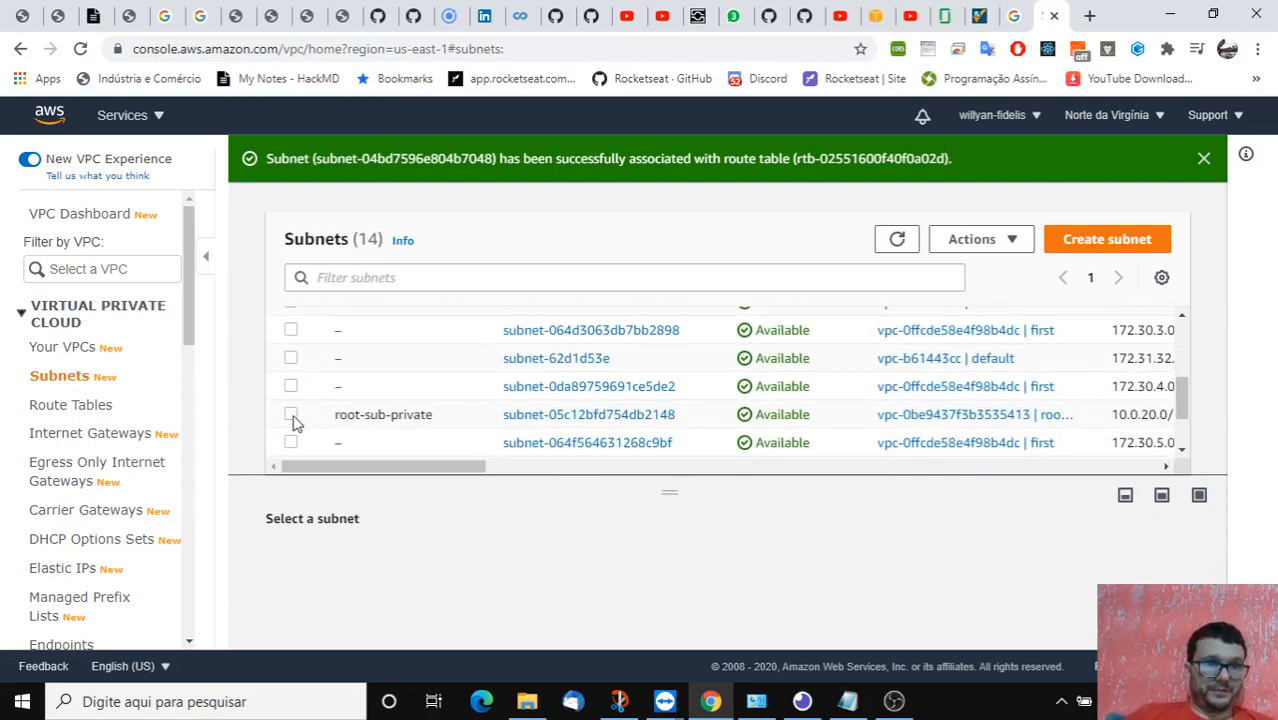
pyautogui.click(291, 416)
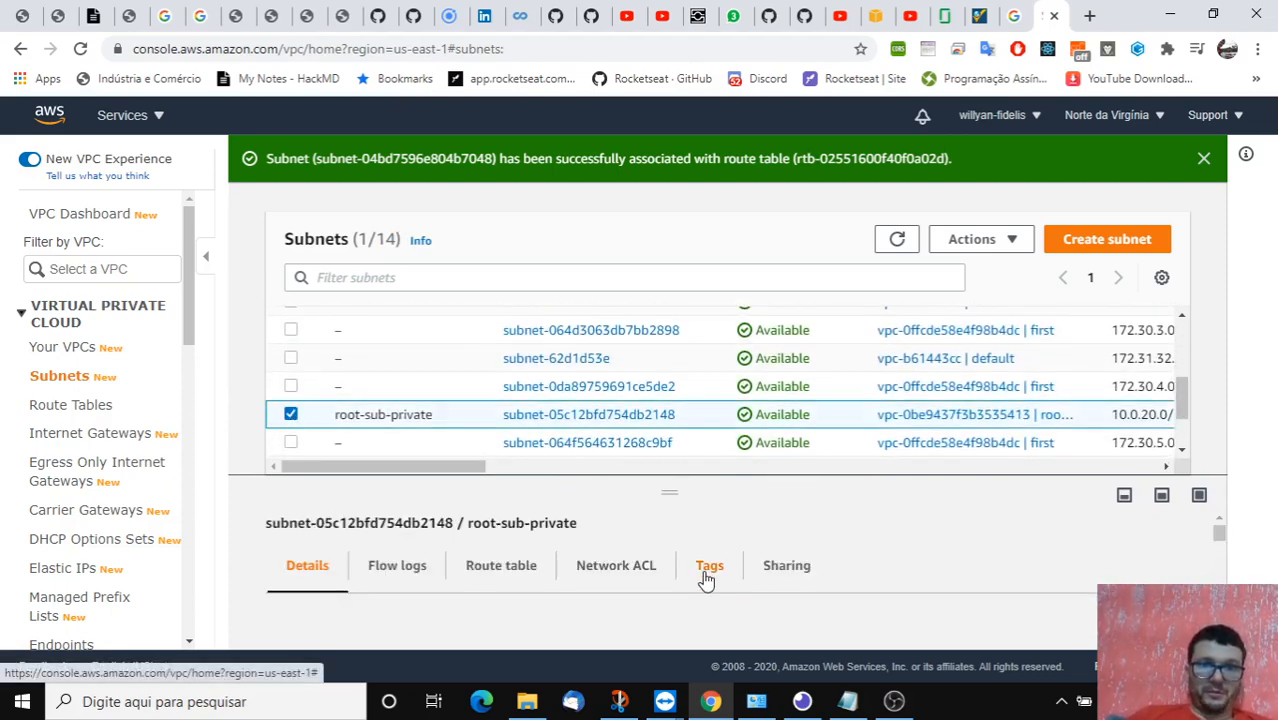
pyautogui.click(512, 570)
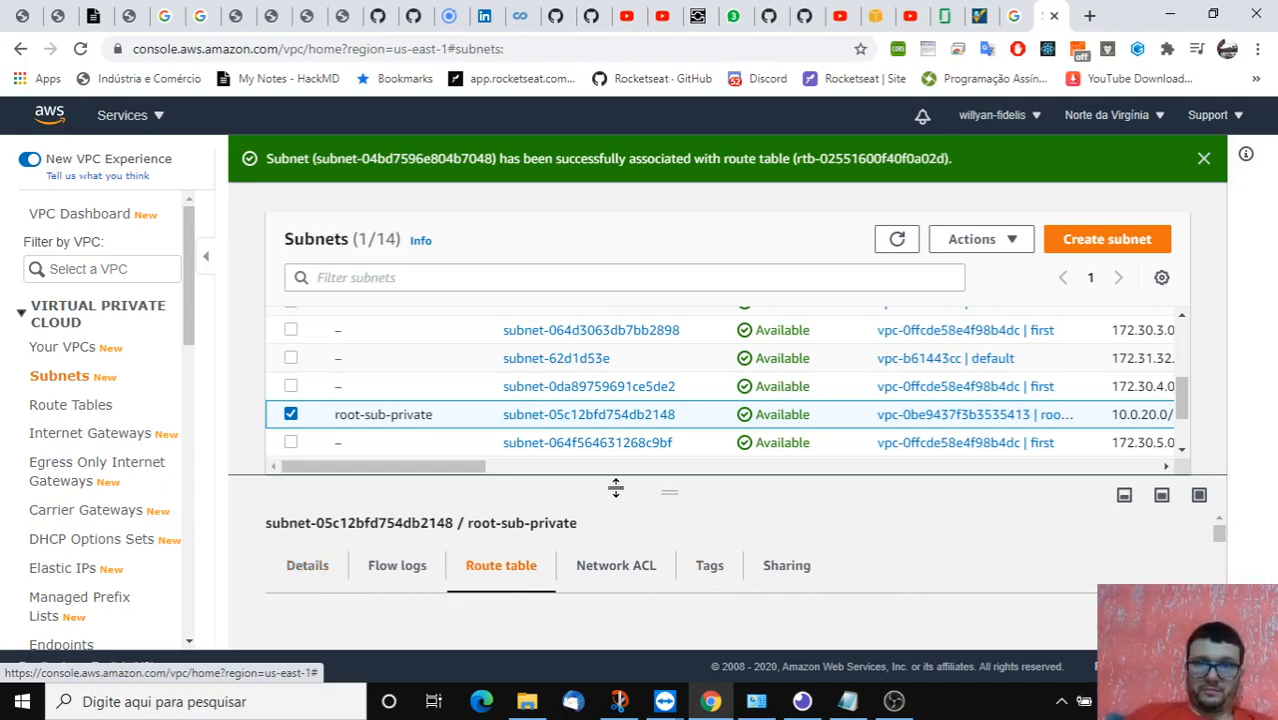
pyautogui.moveTo(666, 489); pyautogui.dragTo(672, 368)
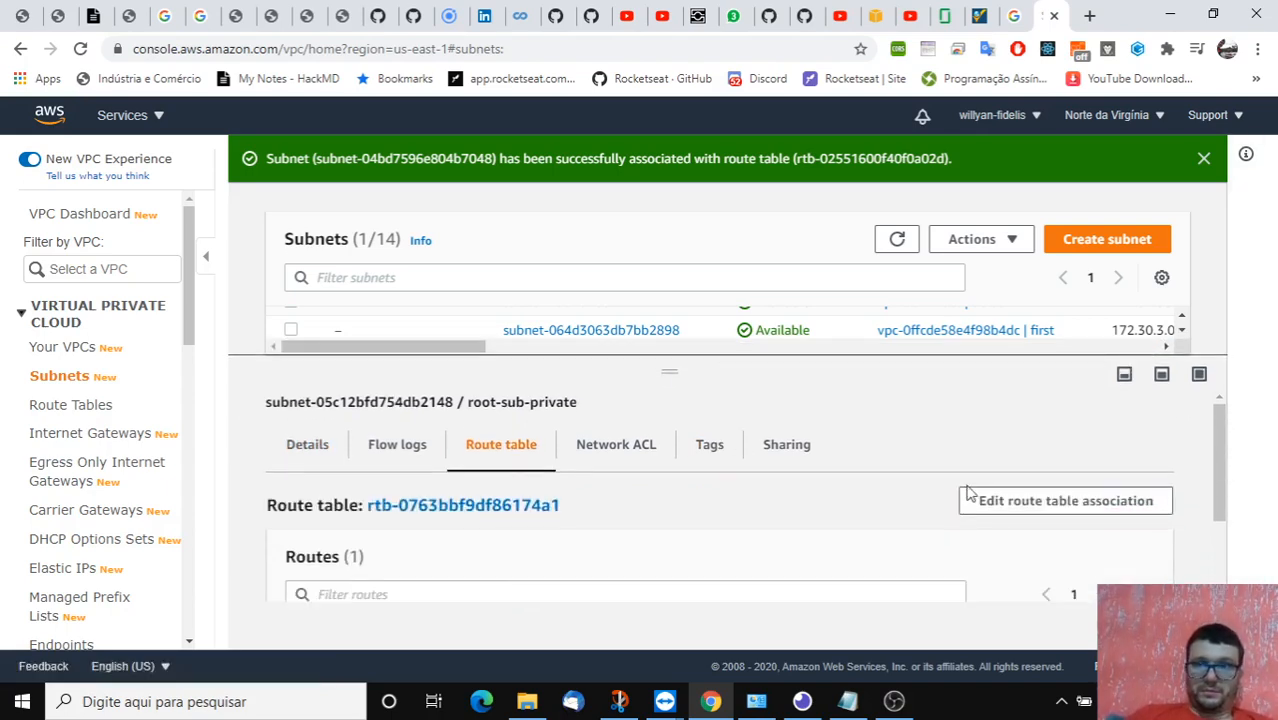
pyautogui.click(1012, 510)
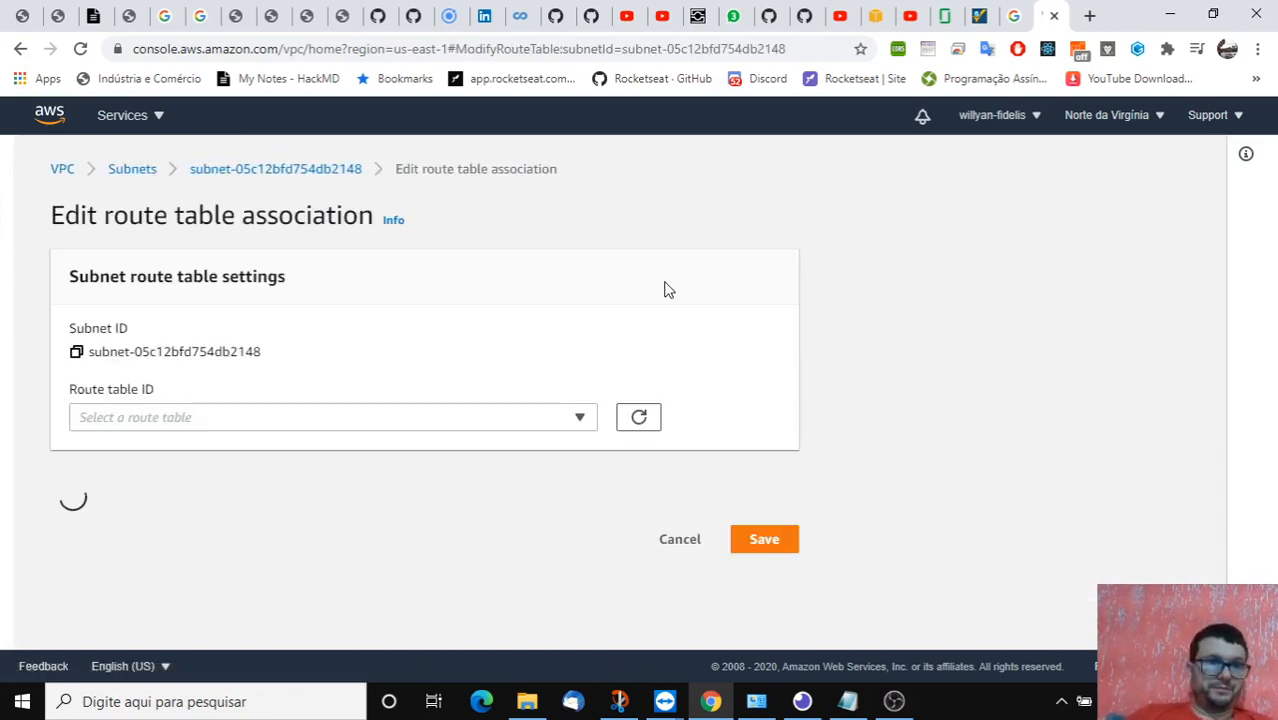
pyautogui.click(586, 420)
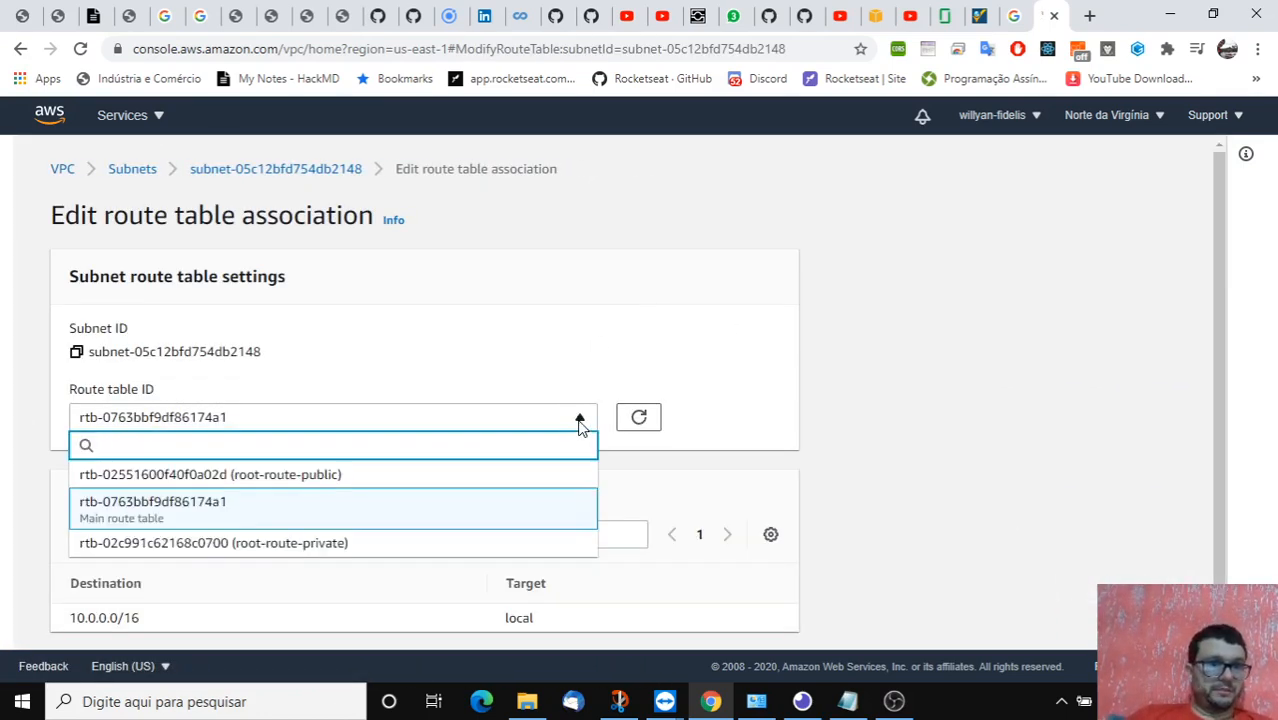
pyautogui.click(364, 546)
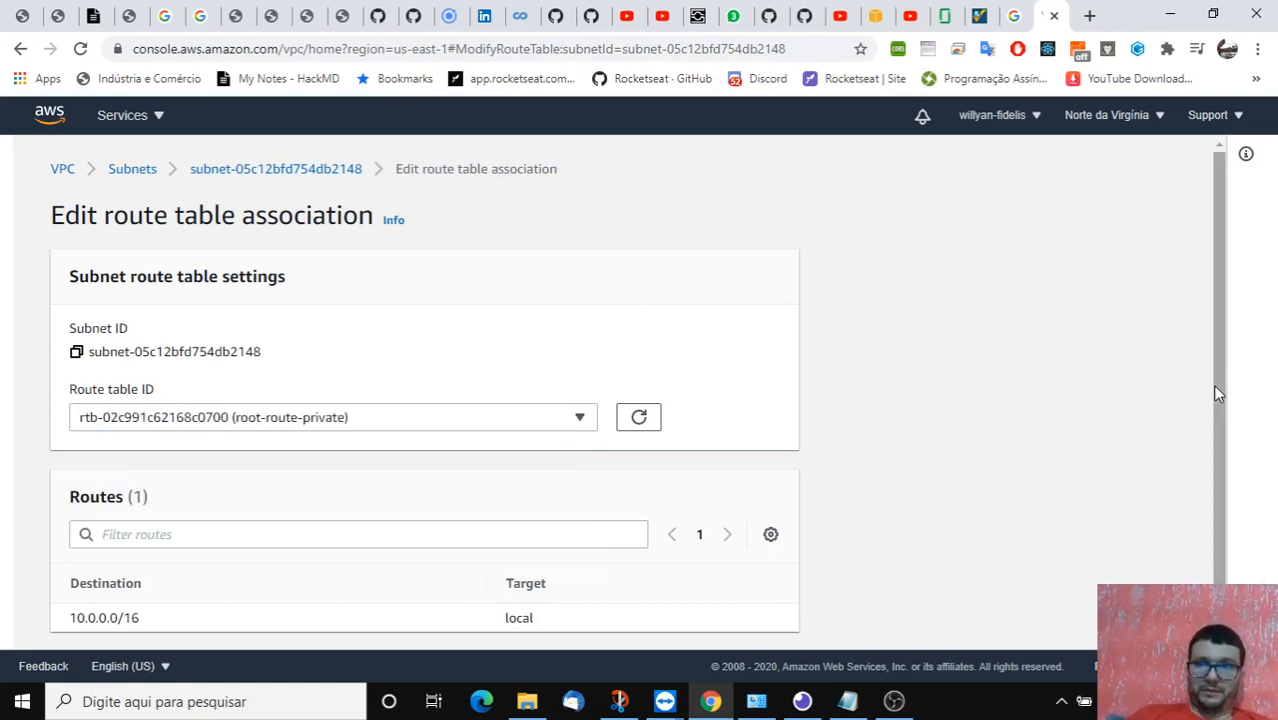
pyautogui.scroll(-1, 1216, 393)
pyautogui.click(785, 618)
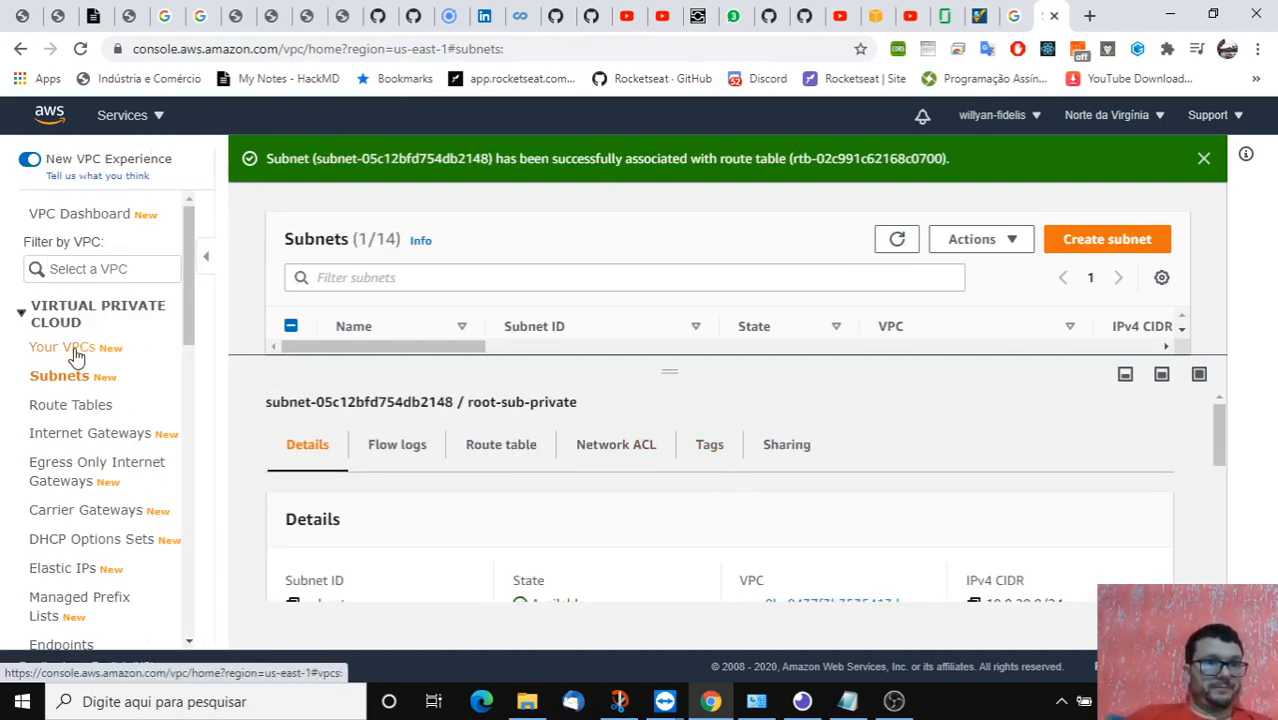
# Step: Go to the list of VPCs
pyautogui.click(76, 357)
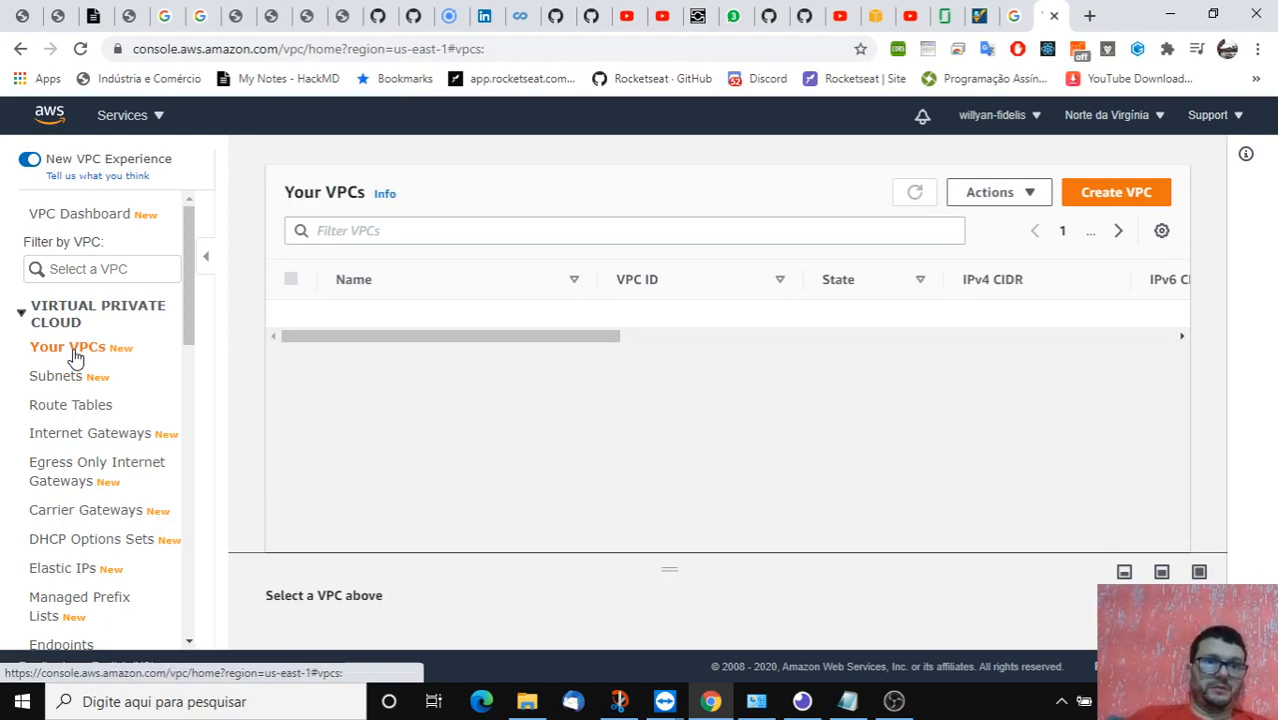